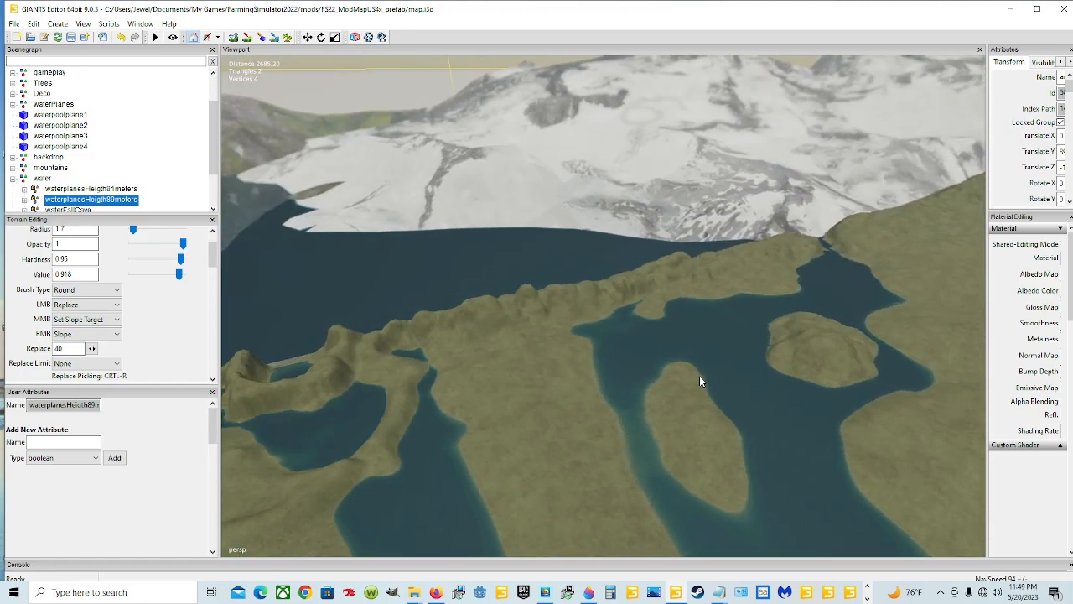
# Step: Examine the river channels, islands and hills around the 89-meter water plane up to the snowy mountain backdrop
pyautogui.keyDown('alt'); pyautogui.moveTo(700, 382); pyautogui.dragTo(746, 297); pyautogui.keyUp('alt')
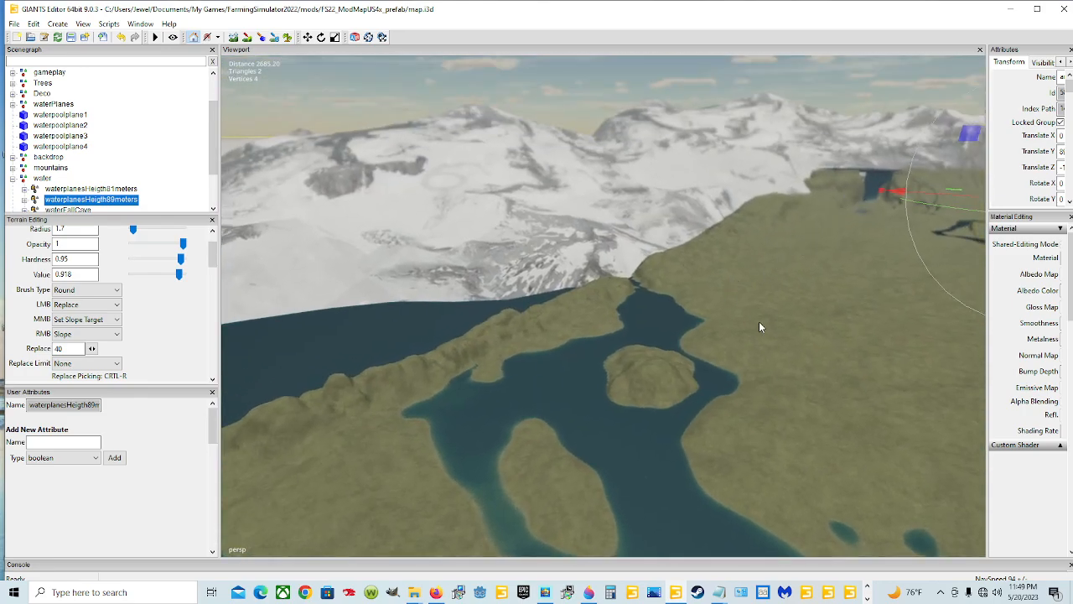
pyautogui.keyDown('alt'); pyautogui.moveTo(767, 335); pyautogui.dragTo(909, 355); pyautogui.keyUp('alt')
pyautogui.keyDown('alt'); pyautogui.moveTo(658, 335); pyautogui.dragTo(597, 382); pyautogui.keyUp('alt')
pyautogui.scroll(8, 597, 381)
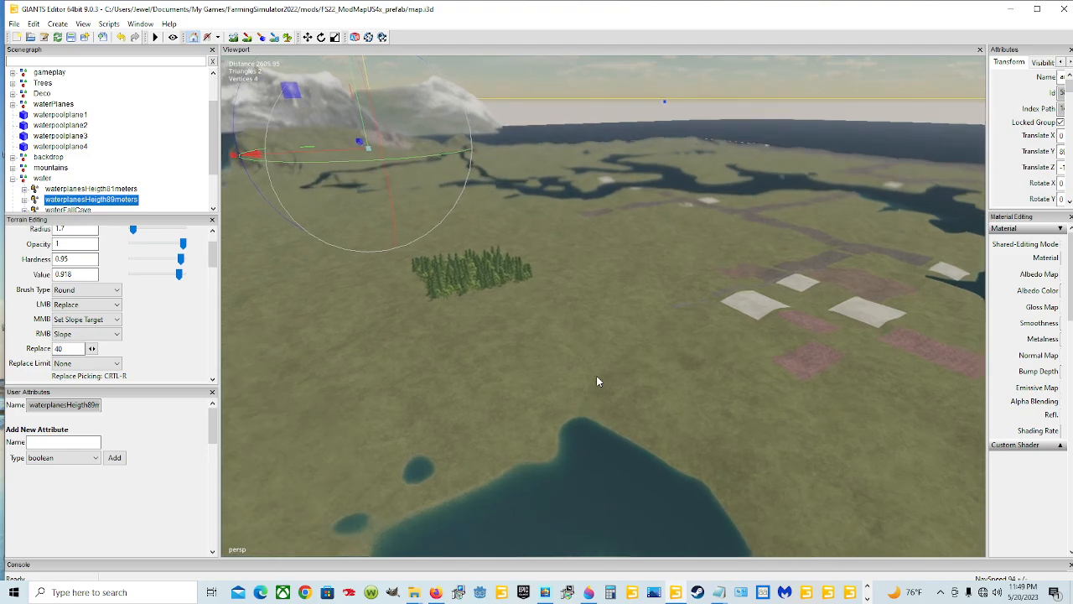
pyautogui.scroll(5, 596, 375)
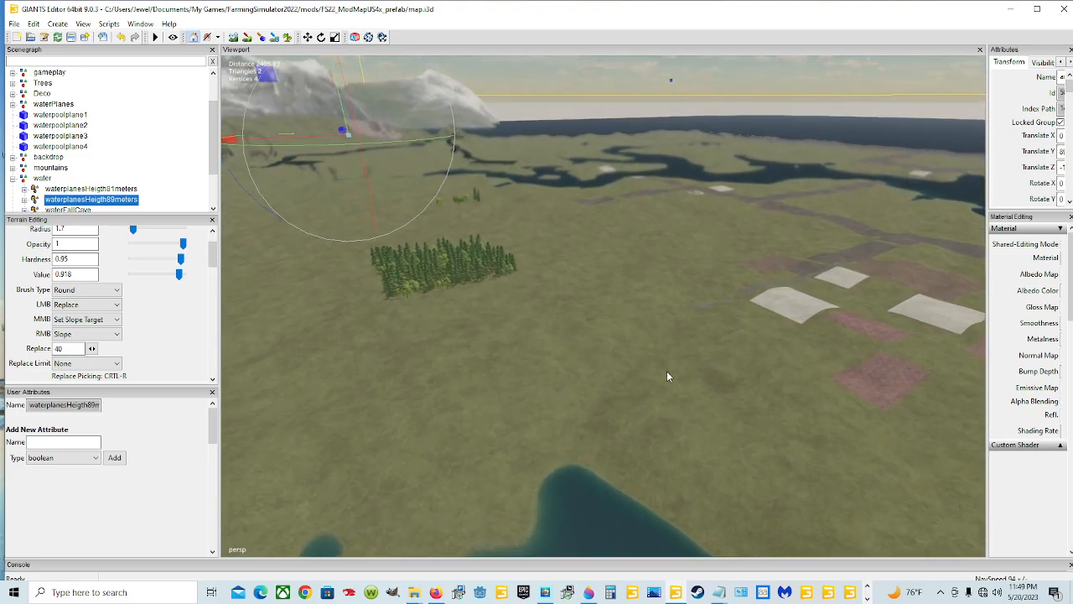
pyautogui.keyDown('alt'); pyautogui.moveTo(596, 374); pyautogui.dragTo(578, 349); pyautogui.keyUp('alt')
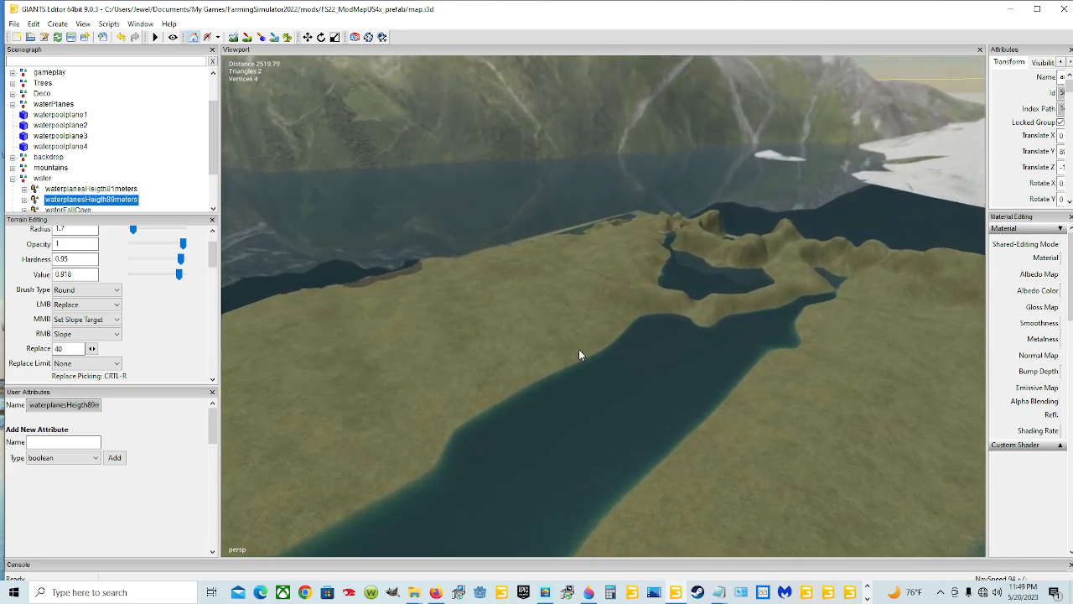
pyautogui.scroll(10, 579, 350)
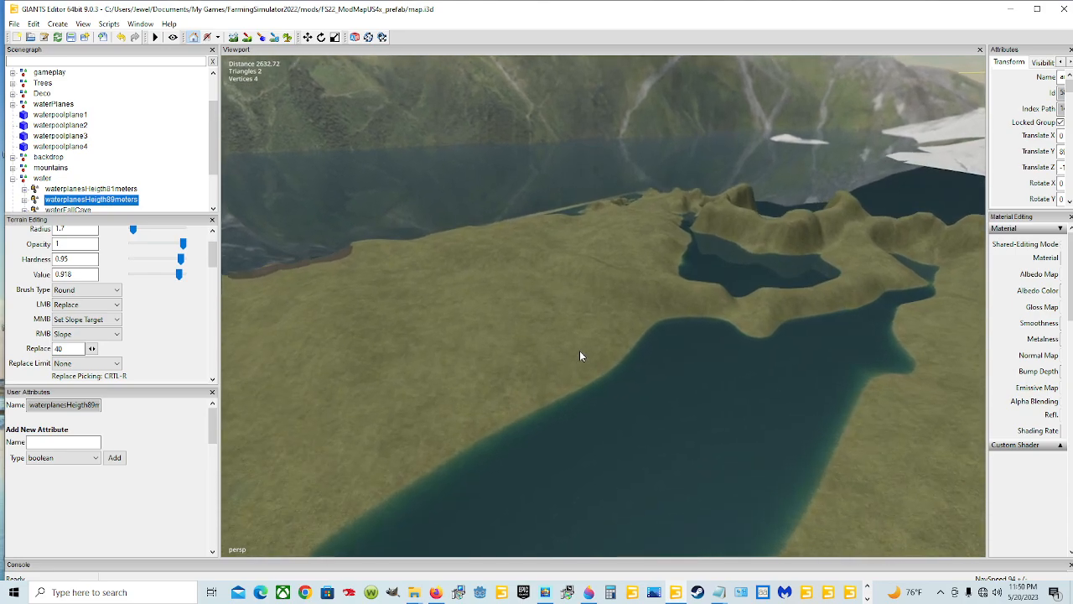
pyautogui.keyDown('alt'); pyautogui.moveTo(578, 350); pyautogui.dragTo(620, 381); pyautogui.keyUp('alt')
pyautogui.scroll(7, 621, 377)
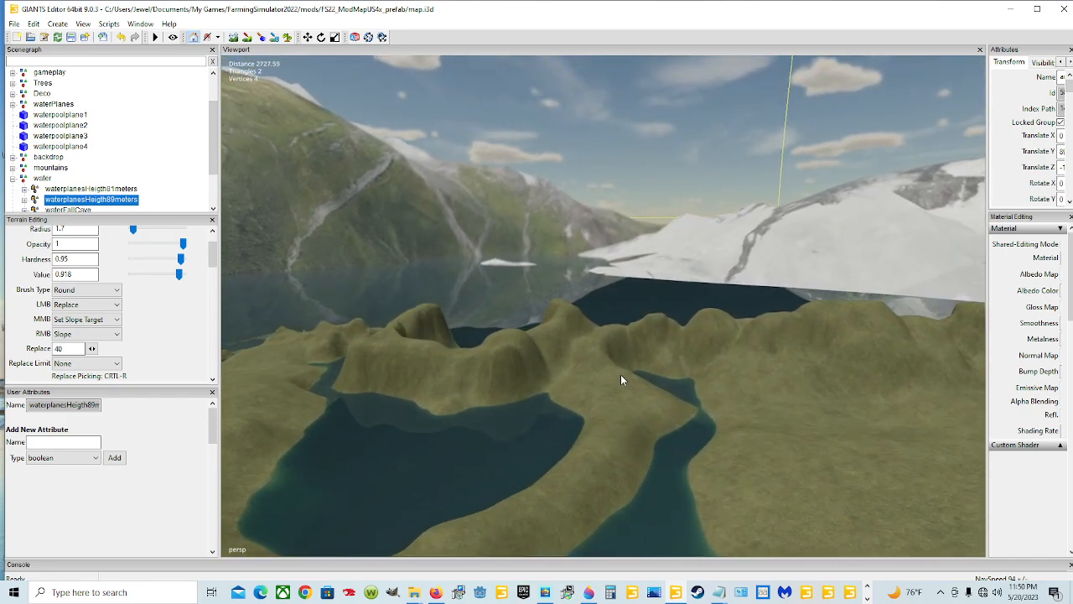
pyautogui.scroll(7, 620, 377)
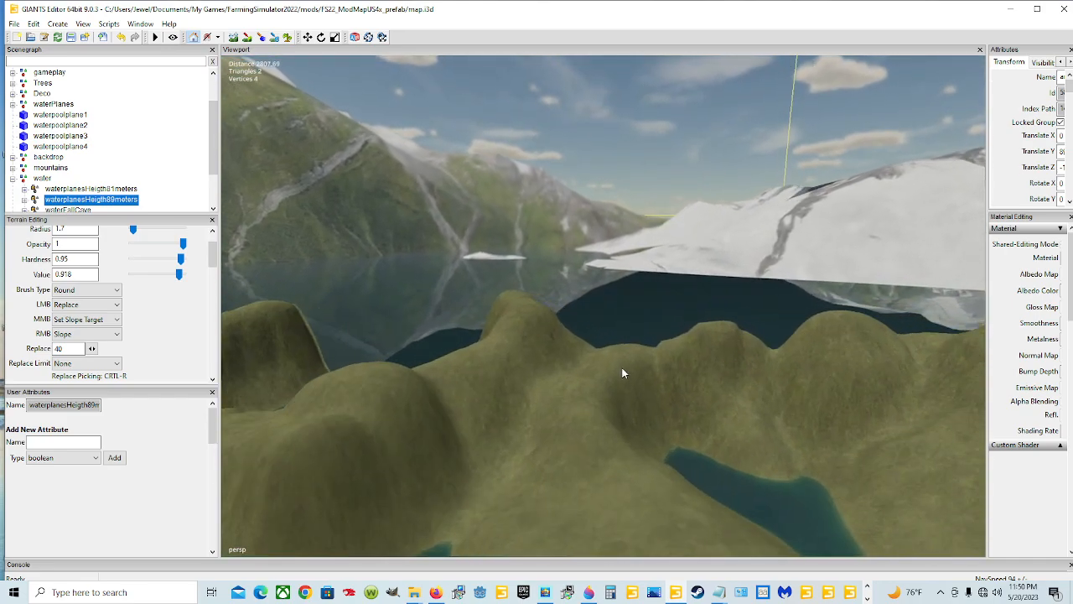
pyautogui.scroll(8, 622, 373)
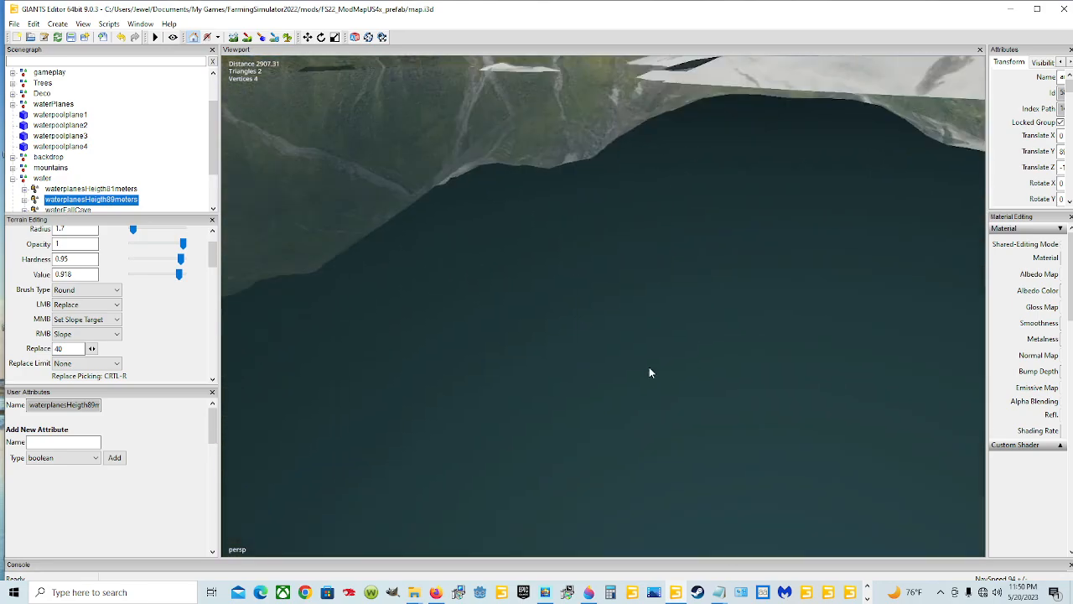
# Step: Inspect the outer side of the map-edge ridge and the shoreline of the inland lakes behind it
pyautogui.keyDown('alt'); pyautogui.moveTo(649, 367); pyautogui.dragTo(463, 294); pyautogui.keyUp('alt')
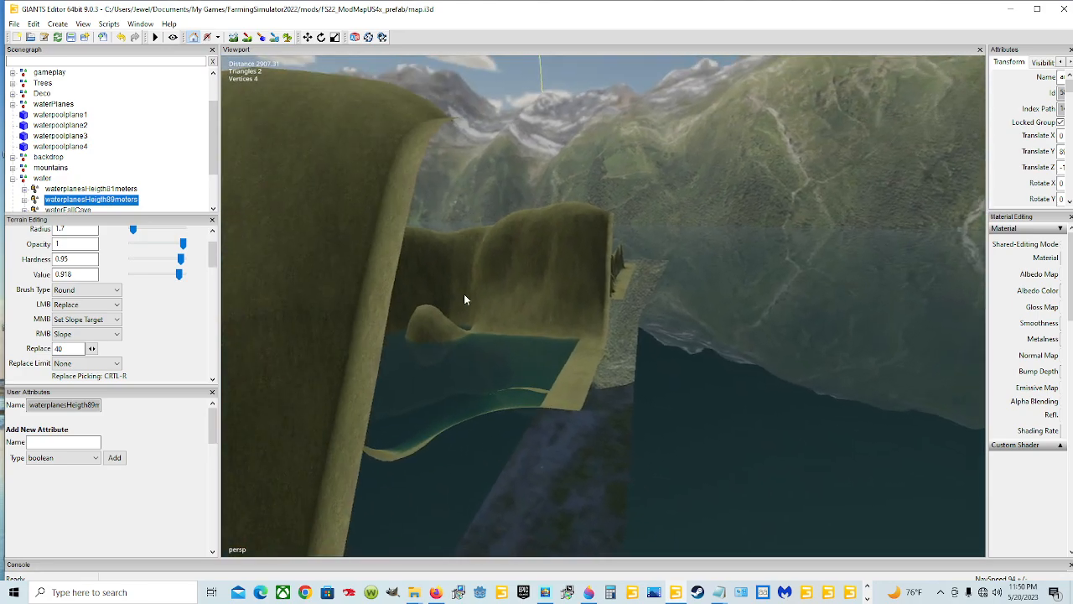
pyautogui.keyDown('alt'); pyautogui.moveTo(591, 360); pyautogui.dragTo(616, 312); pyautogui.keyUp('alt')
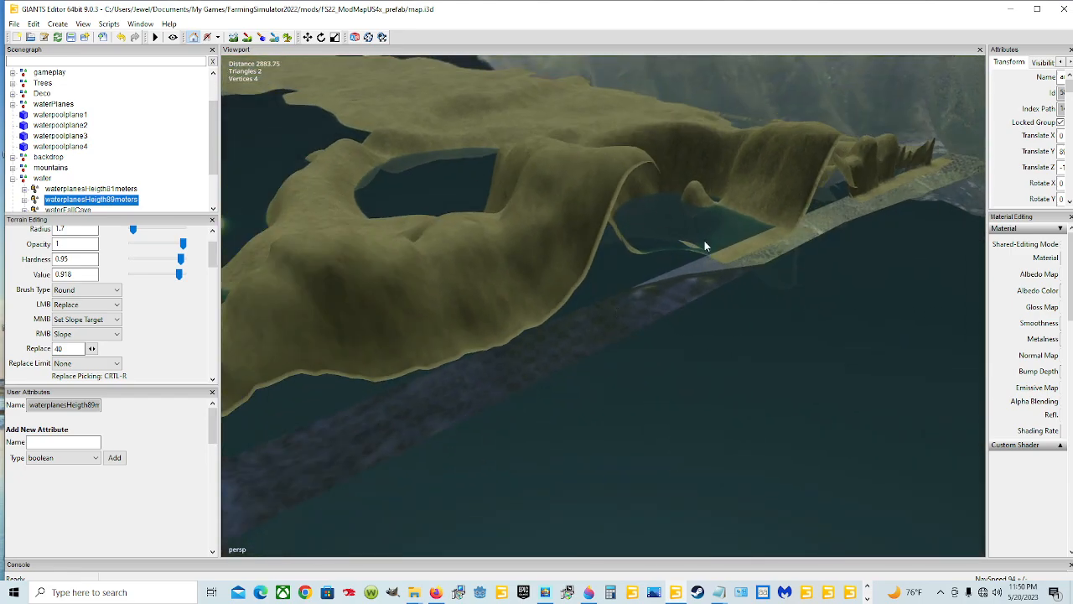
pyautogui.keyDown('alt'); pyautogui.moveTo(704, 246); pyautogui.dragTo(546, 267); pyautogui.keyUp('alt')
pyautogui.scroll(5, 572, 203)
pyautogui.scroll(5, 571, 199)
pyautogui.scroll(7, 465, 199)
pyautogui.scroll(5, 465, 203)
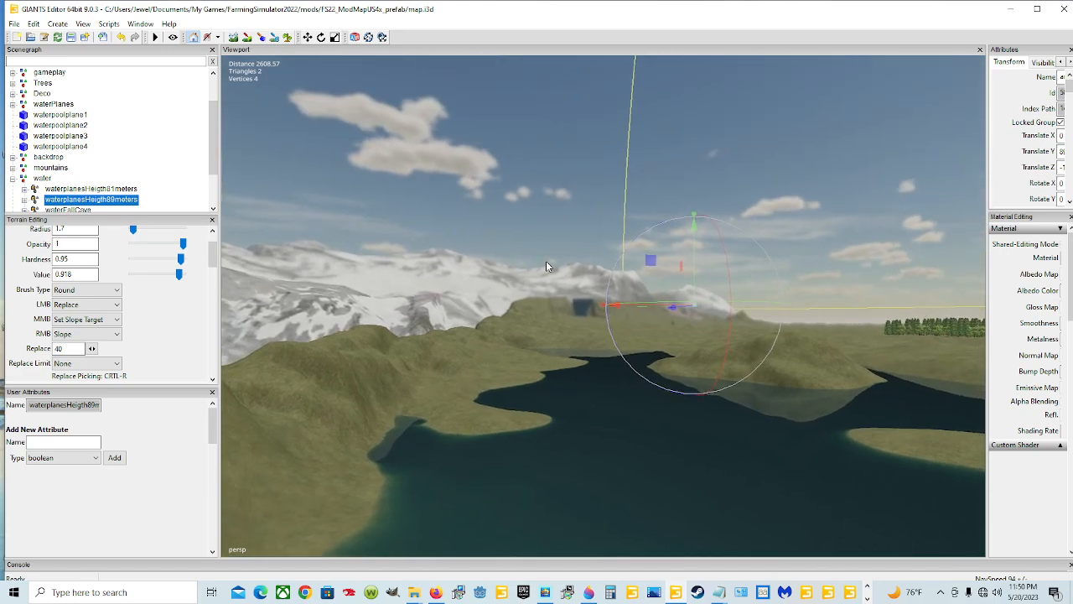
pyautogui.scroll(8, 545, 266)
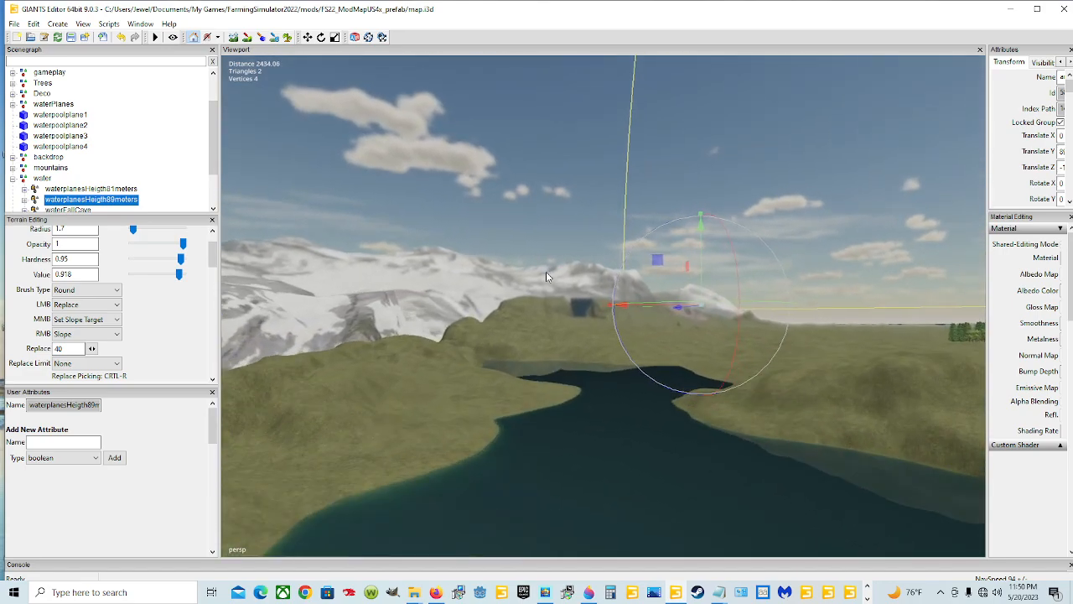
pyautogui.scroll(8, 546, 272)
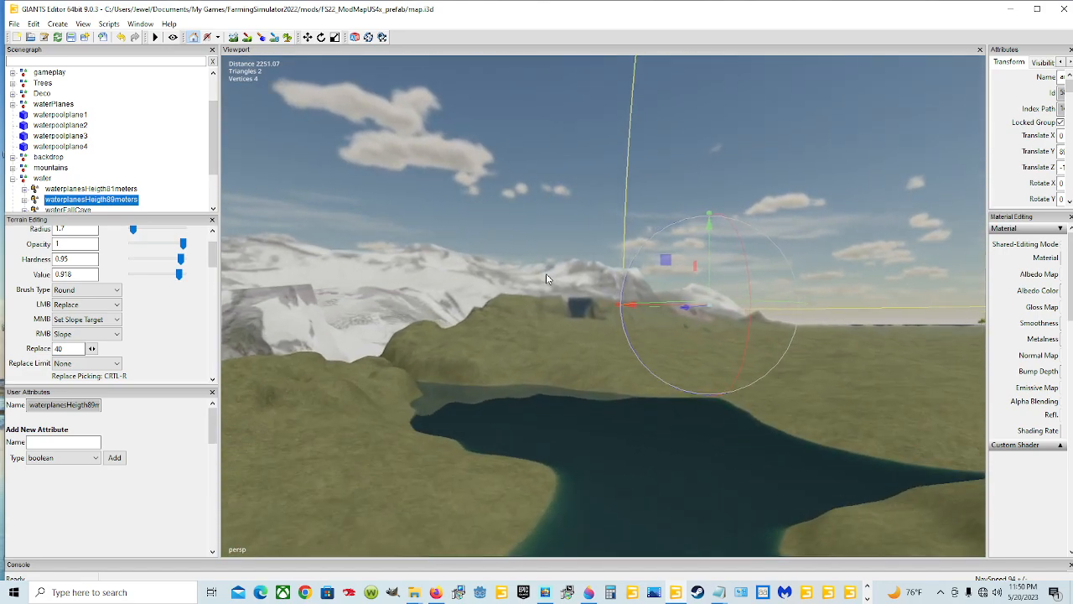
pyautogui.scroll(8, 546, 279)
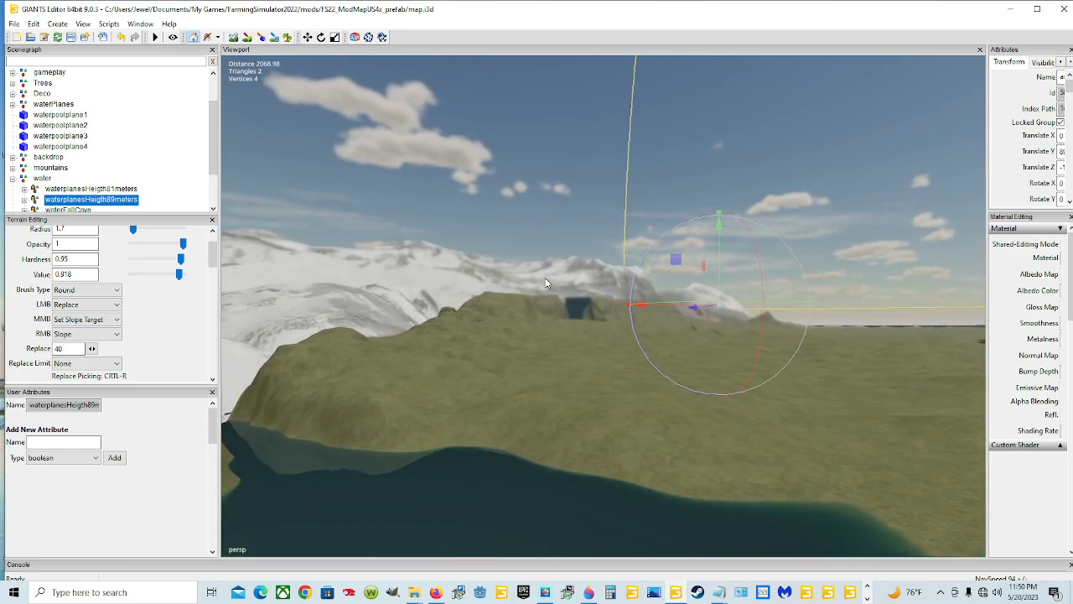
pyautogui.scroll(1, 544, 278)
pyautogui.keyDown('alt'); pyautogui.moveTo(545, 278); pyautogui.dragTo(408, 334); pyautogui.keyUp('alt')
pyautogui.keyDown('alt'); pyautogui.moveTo(676, 302); pyautogui.dragTo(385, 216); pyautogui.keyUp('alt')
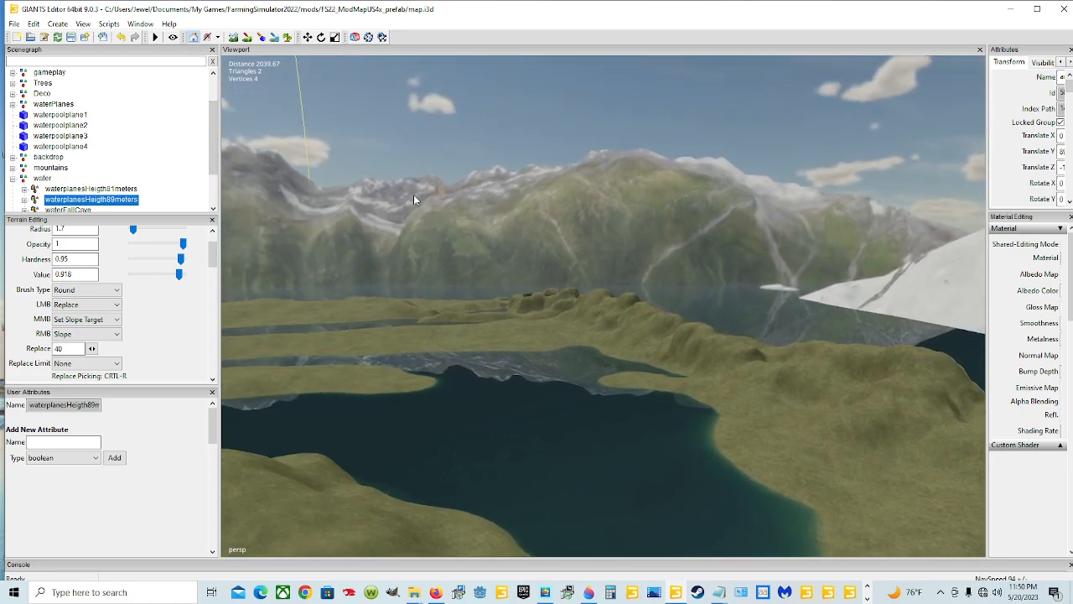
# Step: Flatten the hills between the inland lake and the map edge with the terrain Replace brush set to height 43
pyautogui.keyDown('alt'); pyautogui.moveTo(471, 251); pyautogui.dragTo(538, 361, button='right'); pyautogui.keyUp('alt')
pyautogui.keyDown('alt'); pyautogui.moveTo(575, 126); pyautogui.dragTo(570, 381, button='right'); pyautogui.keyUp('alt')
pyautogui.keyDown('alt'); pyautogui.moveTo(570, 376); pyautogui.dragTo(524, 317); pyautogui.keyUp('alt')
pyautogui.keyDown('alt'); pyautogui.moveTo(524, 351); pyautogui.dragTo(553, 536, button='right'); pyautogui.keyUp('alt')
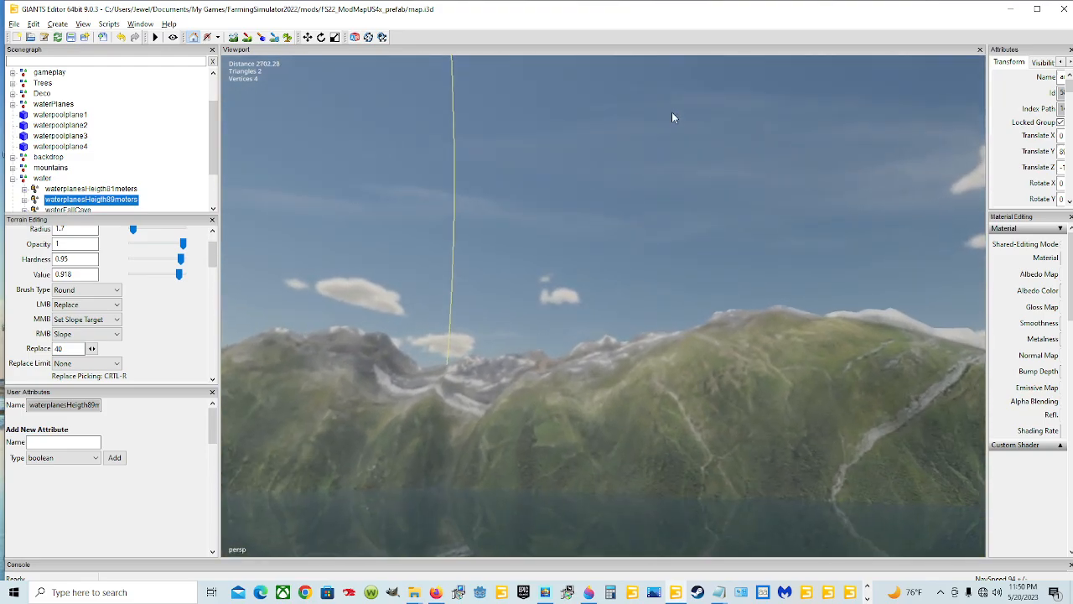
pyautogui.keyDown('alt'); pyautogui.moveTo(607, 186); pyautogui.dragTo(482, 336); pyautogui.keyUp('alt')
pyautogui.keyDown('alt'); pyautogui.moveTo(482, 336); pyautogui.dragTo(507, 469, button='right'); pyautogui.keyUp('alt')
pyautogui.keyDown('alt'); pyautogui.moveTo(604, 178); pyautogui.dragTo(663, 250); pyautogui.keyUp('alt')
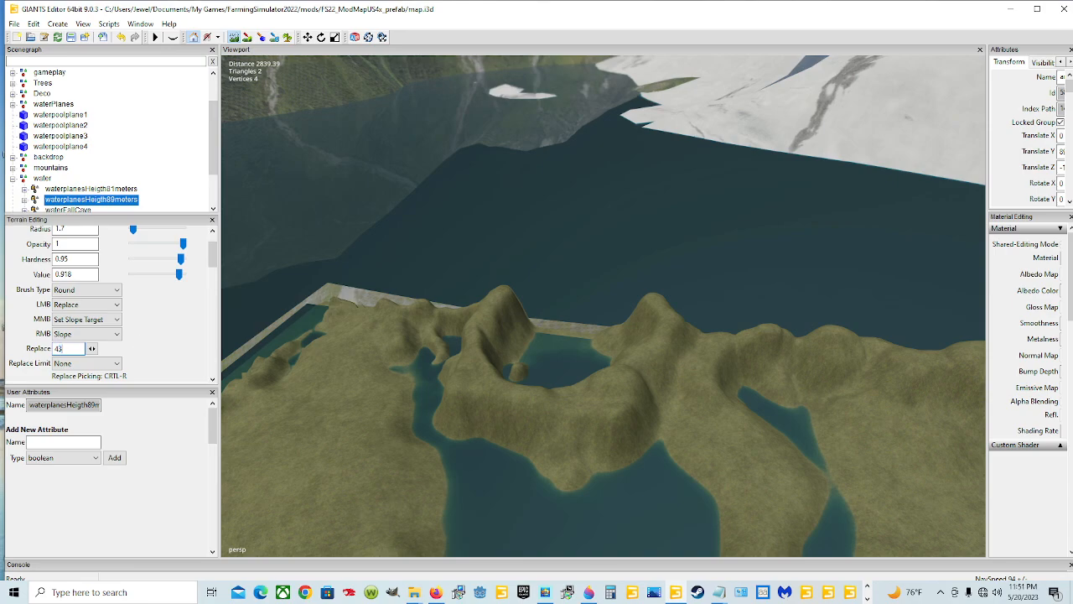
pyautogui.scroll(-3, 138, 351)
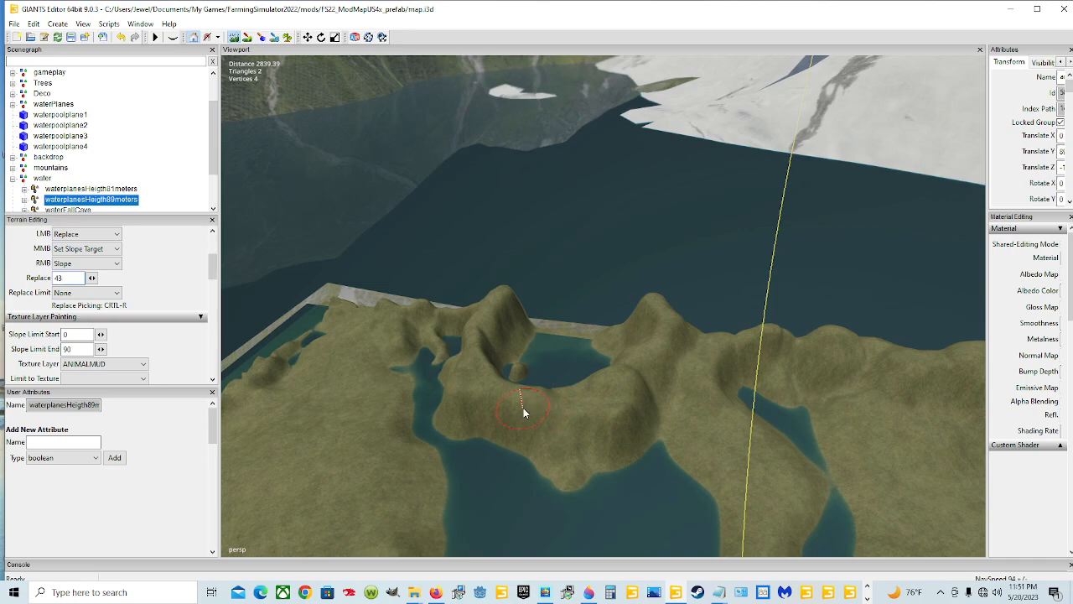
pyautogui.moveTo(522, 407)
pyautogui.mouseDown()
pyautogui.moveTo(534, 404)
pyautogui.moveTo(537, 440)
pyautogui.moveTo(520, 394)
pyautogui.moveTo(528, 334)
pyautogui.moveTo(470, 323)
pyautogui.mouseUp()
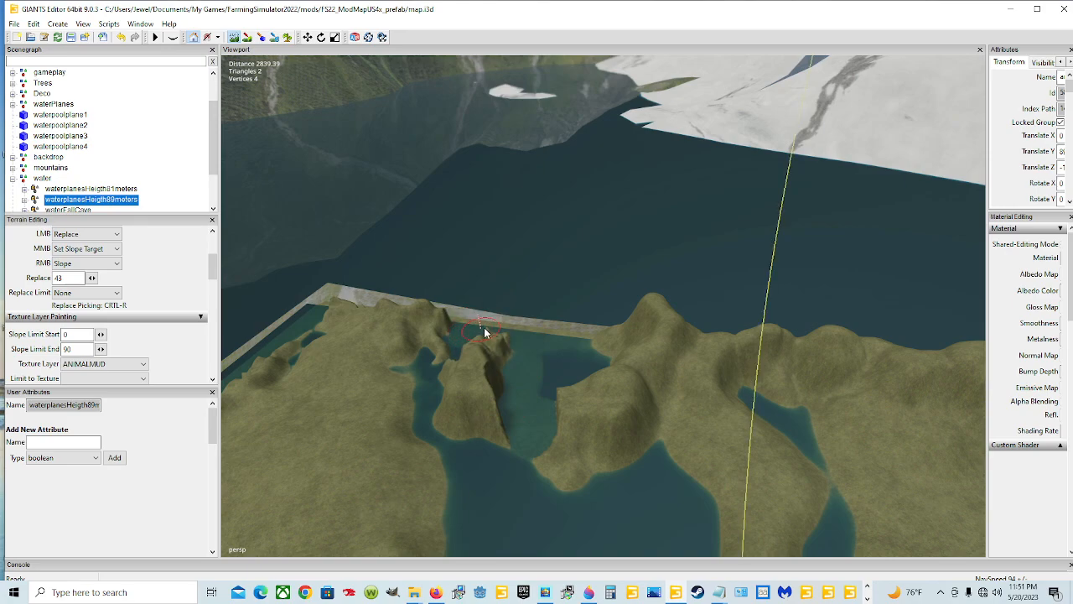
pyautogui.moveTo(471, 348)
pyautogui.mouseDown()
pyautogui.moveTo(495, 390)
pyautogui.moveTo(491, 430)
pyautogui.moveTo(468, 365)
pyautogui.moveTo(458, 429)
pyautogui.mouseUp()
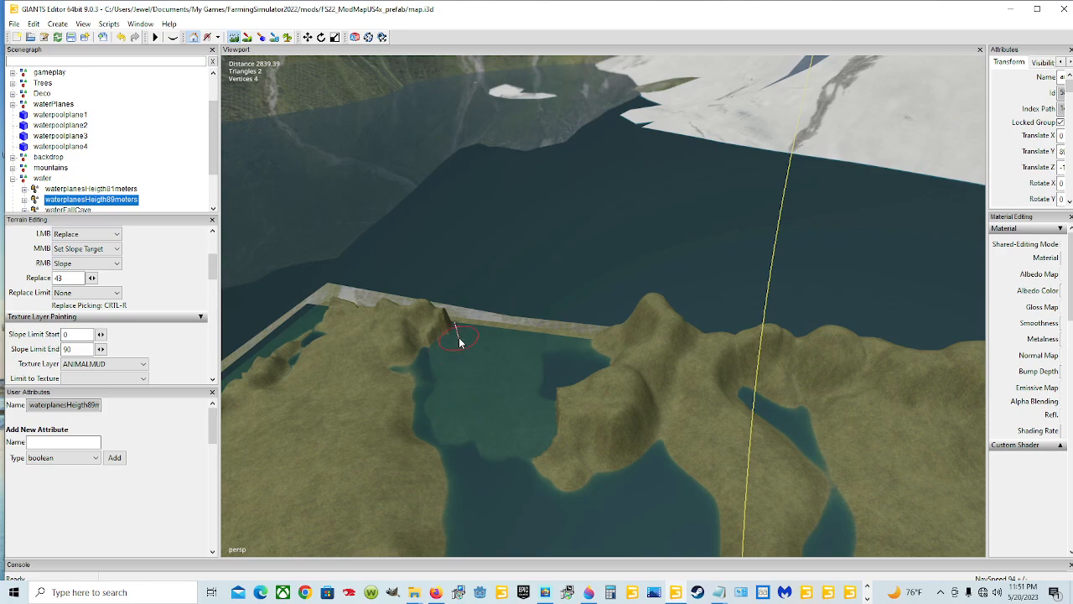
pyautogui.moveTo(484, 390)
pyautogui.mouseDown()
pyautogui.moveTo(575, 397)
pyautogui.moveTo(578, 388)
pyautogui.moveTo(622, 384)
pyautogui.moveTo(640, 461)
pyautogui.moveTo(599, 431)
pyautogui.moveTo(587, 442)
pyautogui.moveTo(592, 407)
pyautogui.mouseUp()
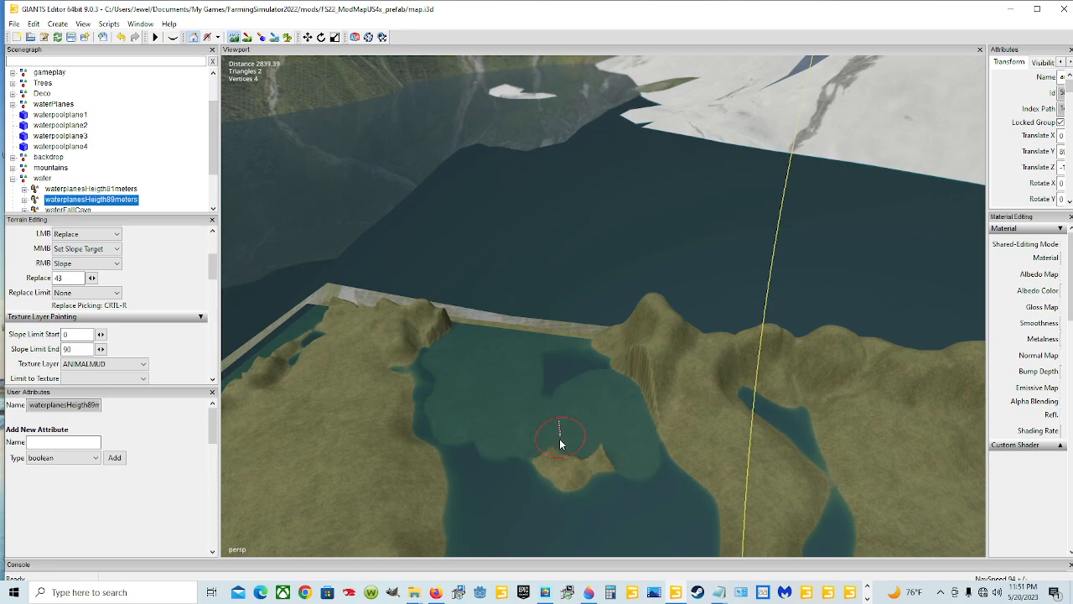
pyautogui.moveTo(561, 442); pyautogui.dragTo(598, 476)
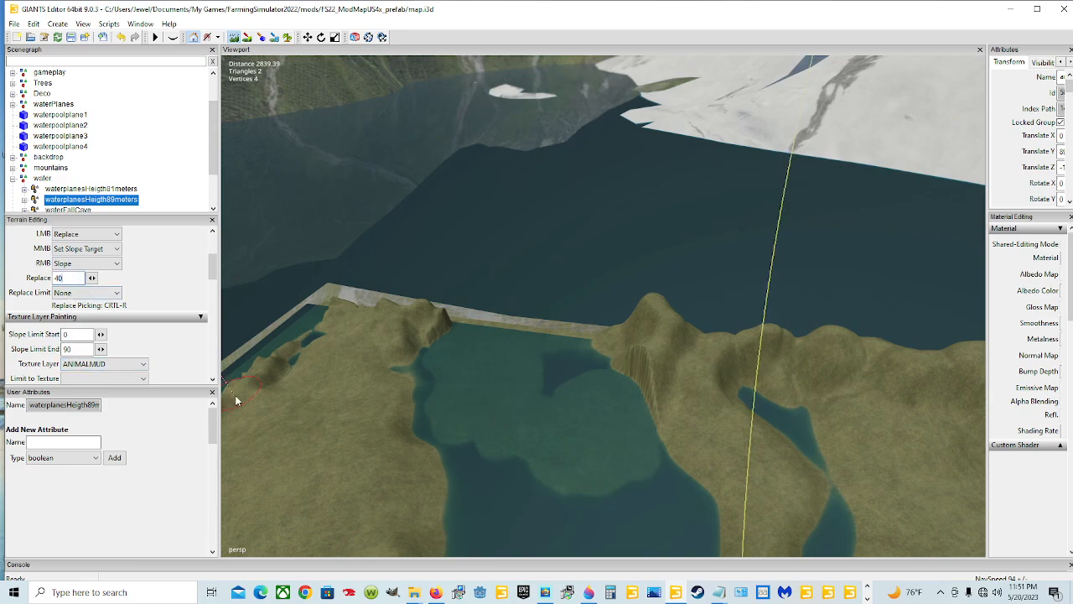
# Step: Set the Replace height to 40 and deepen the flattened lake bed out to the map edge
pyautogui.moveTo(491, 442)
pyautogui.mouseDown()
pyautogui.moveTo(565, 483)
pyautogui.moveTo(620, 483)
pyautogui.moveTo(637, 445)
pyautogui.moveTo(608, 385)
pyautogui.mouseUp()
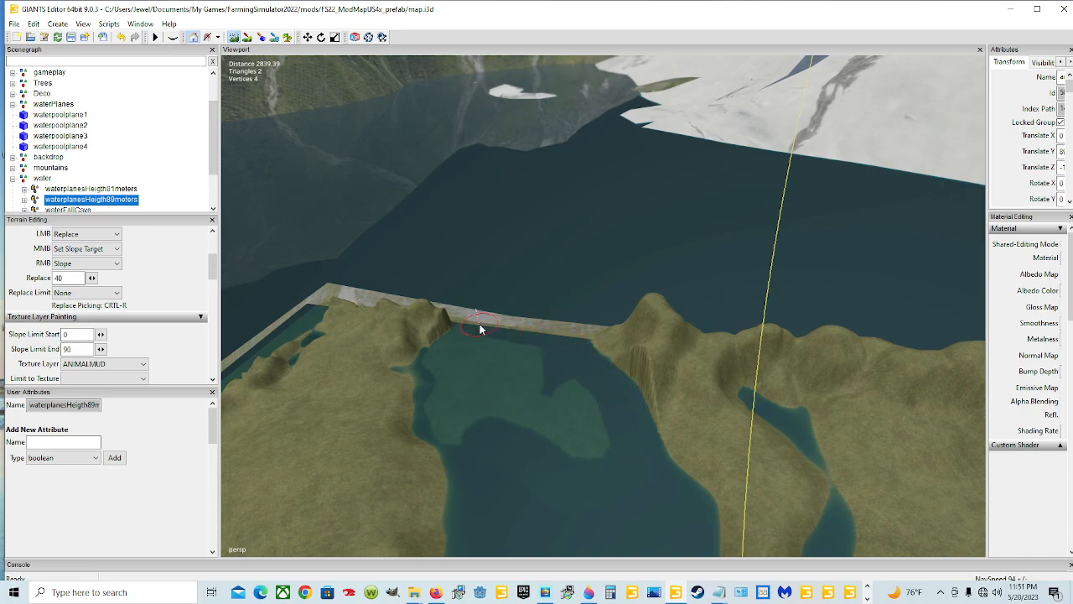
pyautogui.moveTo(456, 347)
pyautogui.mouseDown()
pyautogui.moveTo(420, 373)
pyautogui.moveTo(458, 433)
pyautogui.moveTo(494, 352)
pyautogui.moveTo(595, 432)
pyautogui.mouseUp()
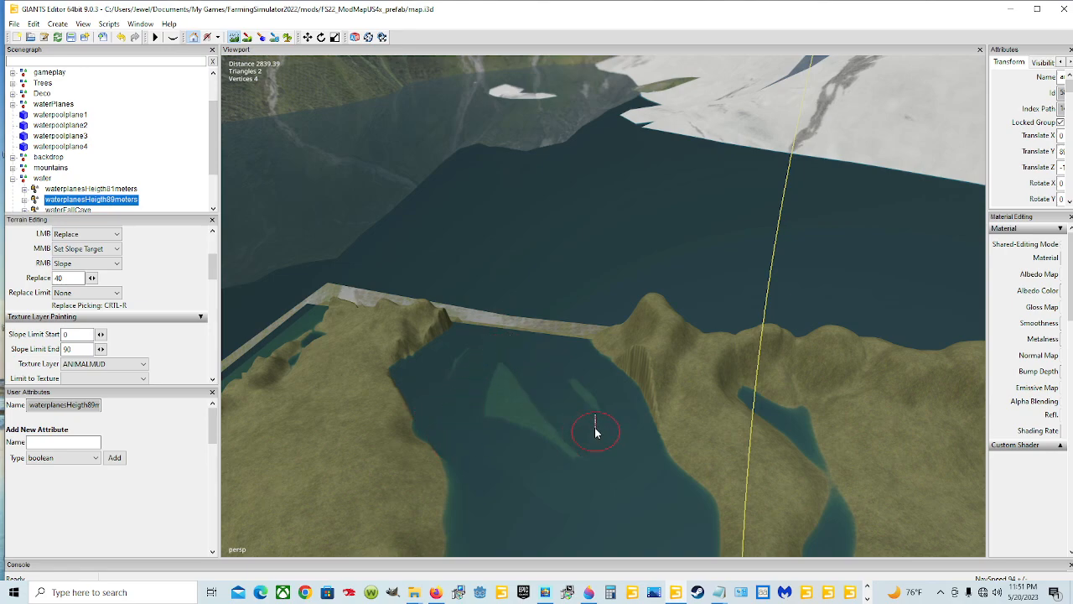
pyautogui.moveTo(466, 367)
pyautogui.mouseDown()
pyautogui.moveTo(503, 407)
pyautogui.moveTo(571, 444)
pyautogui.mouseUp()
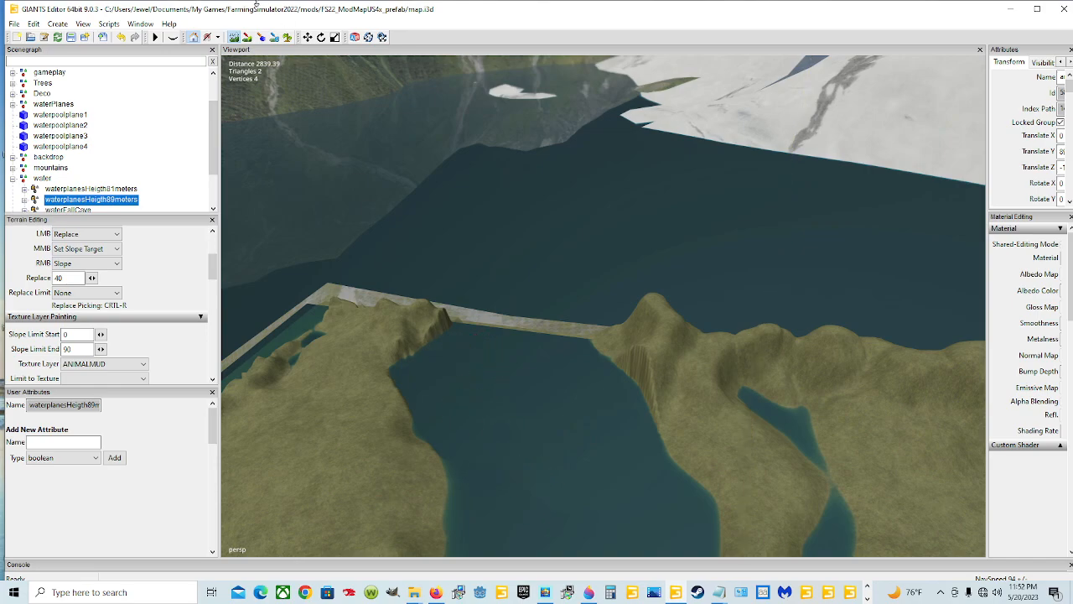
# Step: Examine the widened lake opening, its steep banks and the narrow terrain strip along the map edge
pyautogui.moveTo(570, 325); pyautogui.dragTo(539, 335, button='right')
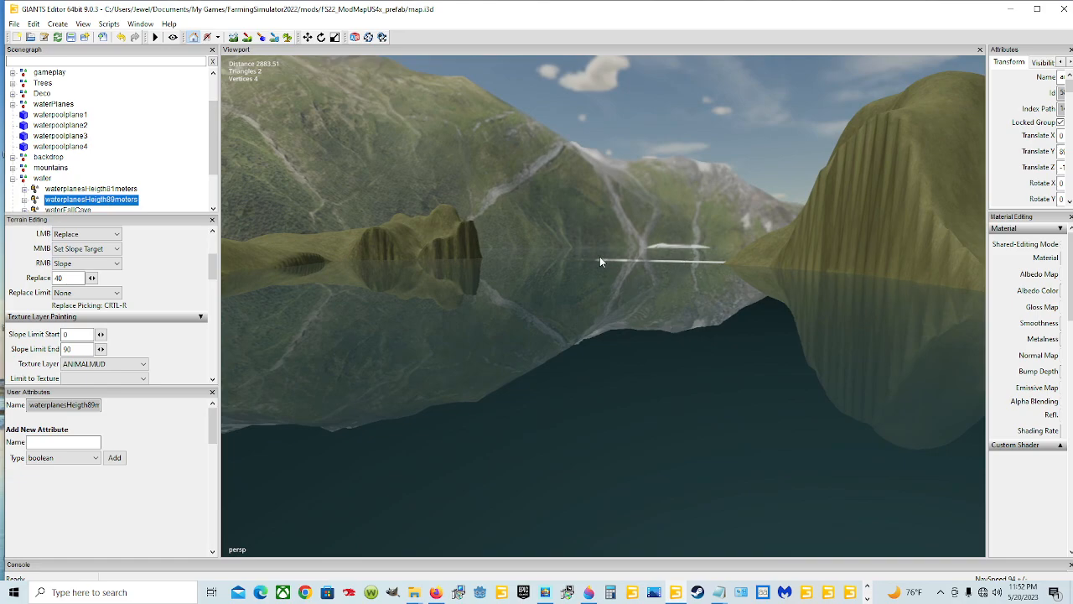
pyautogui.moveTo(718, 268); pyautogui.dragTo(659, 253, button='right')
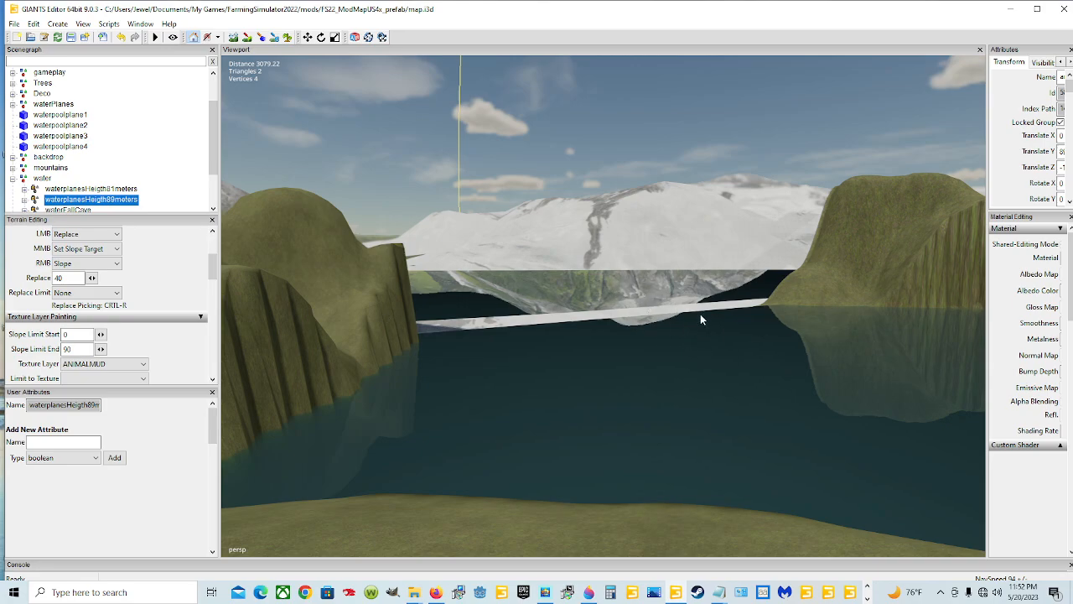
pyautogui.moveTo(655, 291); pyautogui.dragTo(745, 357, button='right')
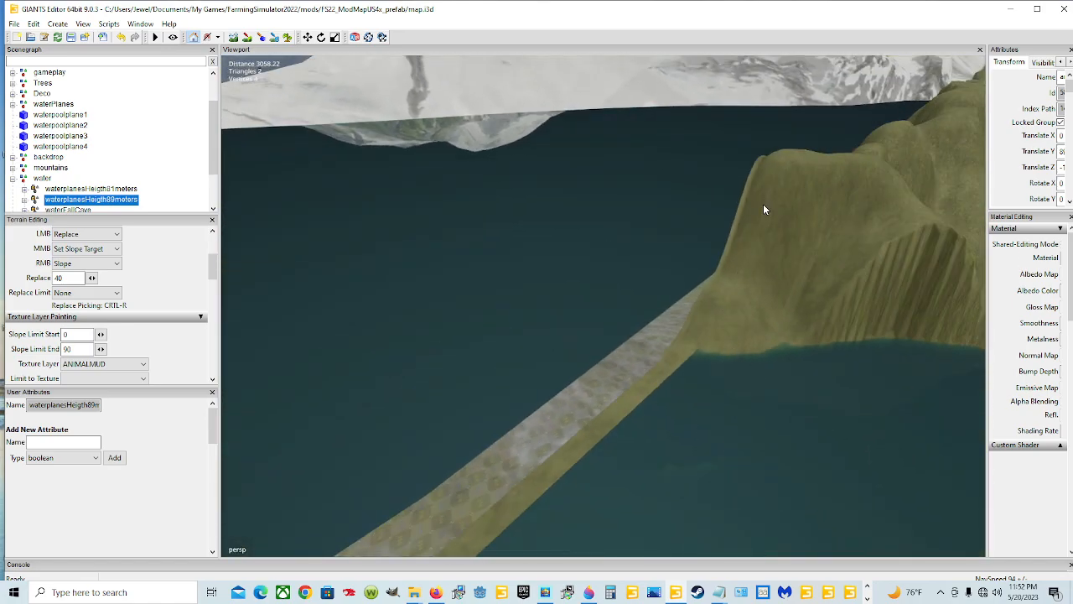
pyautogui.moveTo(744, 260); pyautogui.dragTo(693, 176, button='right')
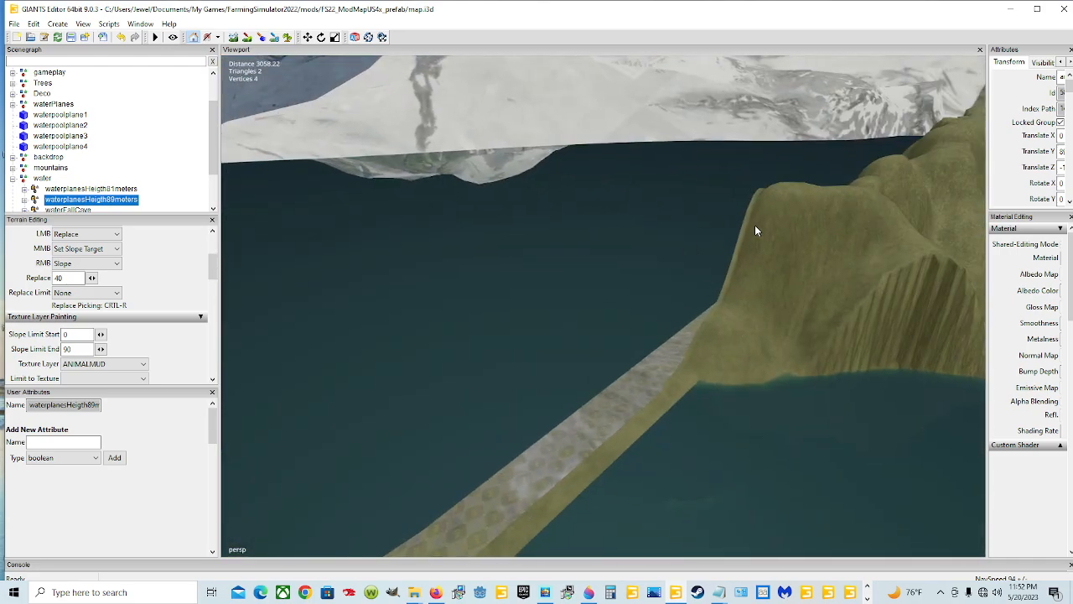
pyautogui.moveTo(741, 246); pyautogui.dragTo(853, 369, button='right')
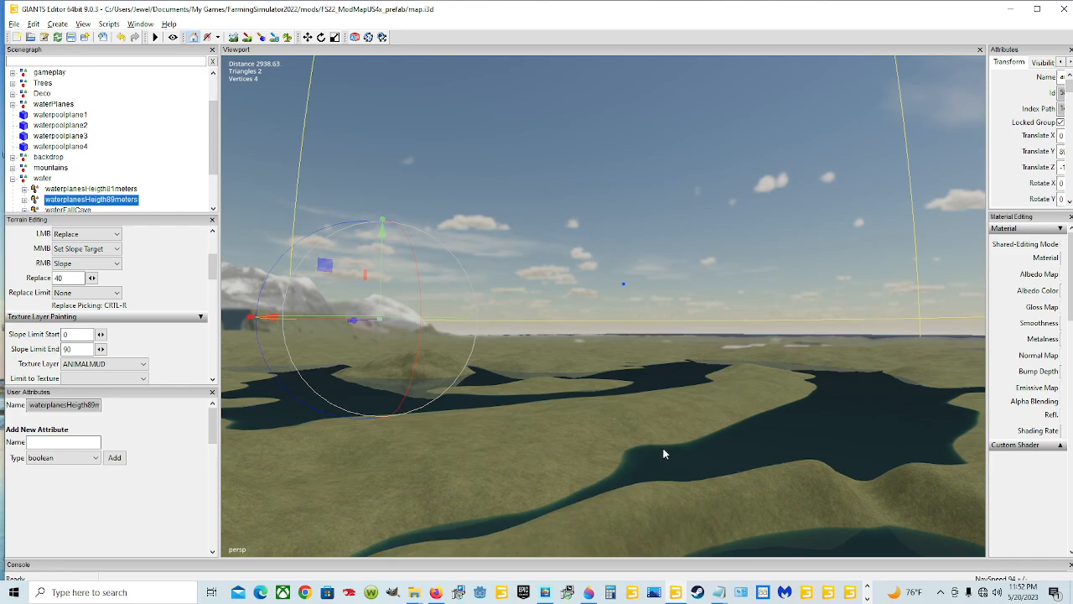
# Step: Select a spruceVar01_stage03 tree from the distant stand and place it at the foot of the cliff beside the map-edge strip
pyautogui.scroll(3, 674, 399)
pyautogui.scroll(3, 676, 398)
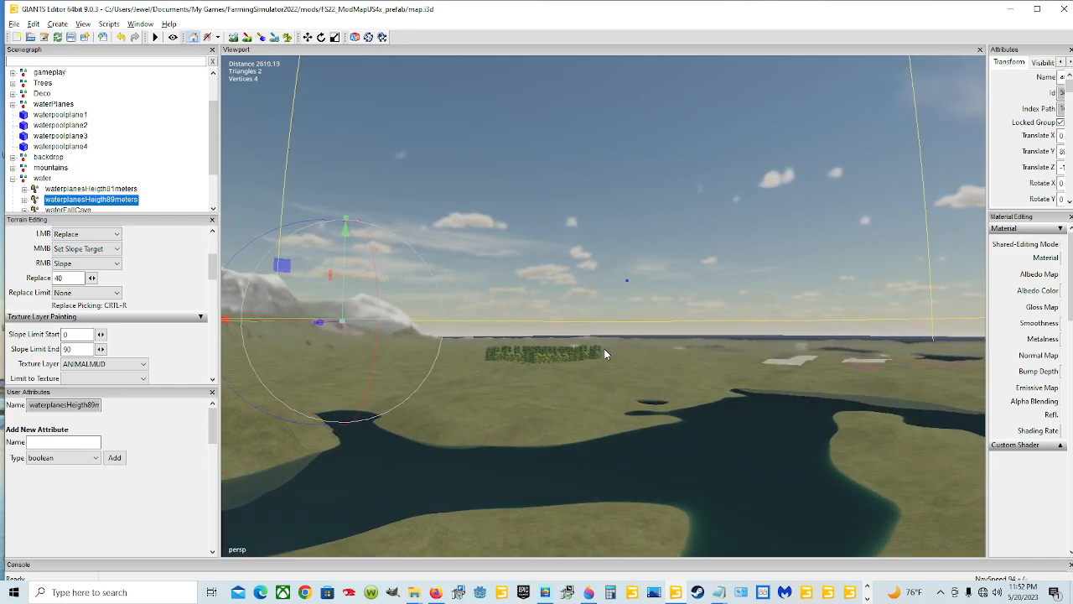
pyautogui.click(534, 354)
pyautogui.keyDown('alt'); pyautogui.moveTo(624, 360); pyautogui.dragTo(631, 396); pyautogui.keyUp('alt')
pyautogui.keyDown('alt'); pyautogui.moveTo(586, 397); pyautogui.dragTo(767, 393); pyautogui.keyUp('alt')
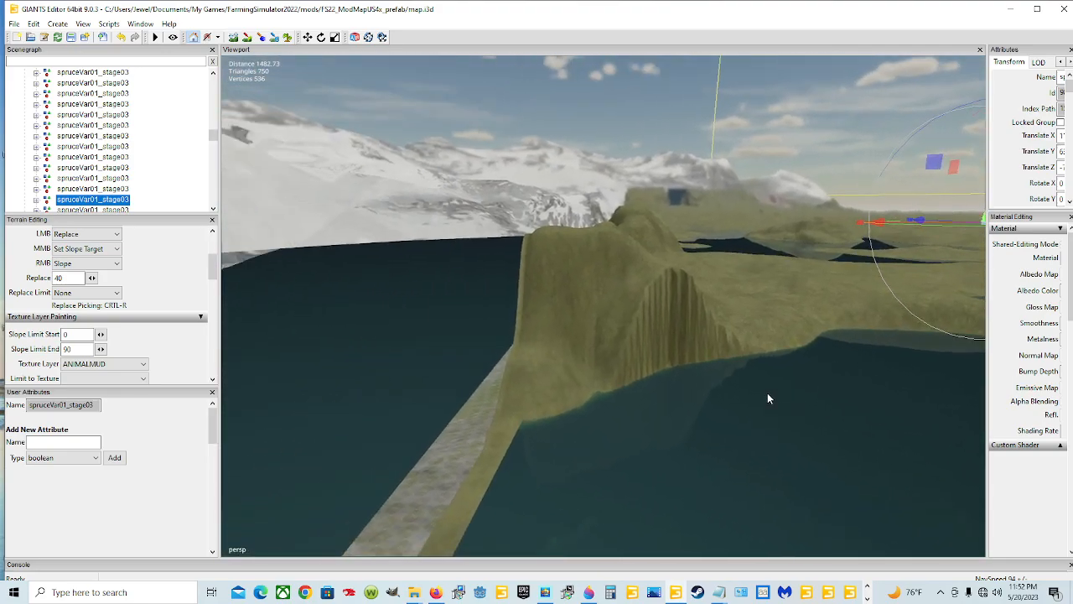
pyautogui.click(522, 358)
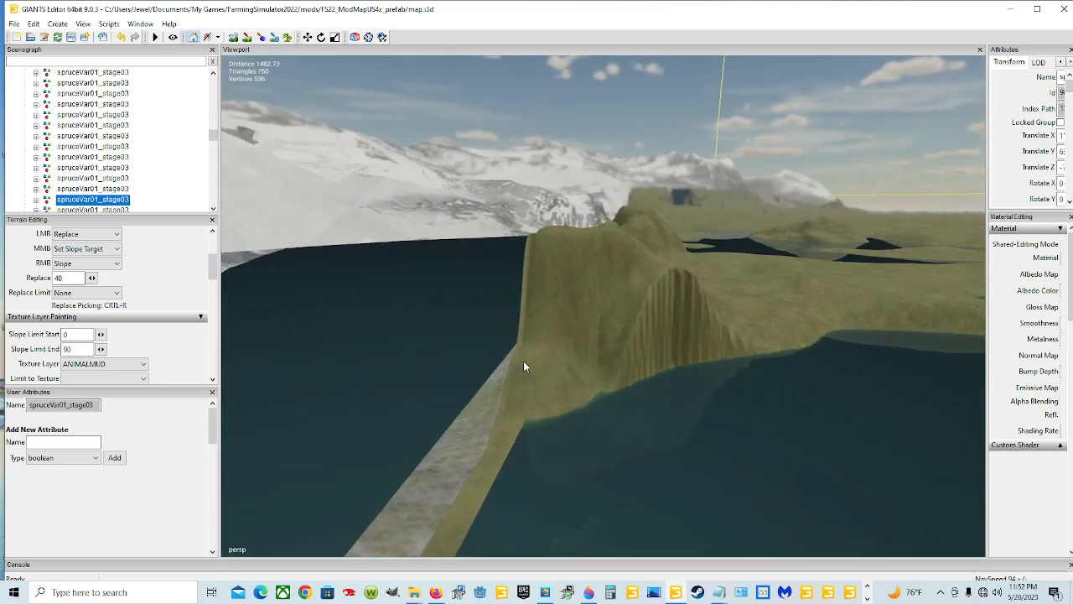
pyautogui.hotkey('ctrl', 'b')
pyautogui.hotkey('ctrl', 'b')
pyautogui.hotkey('ctrl', 'b')
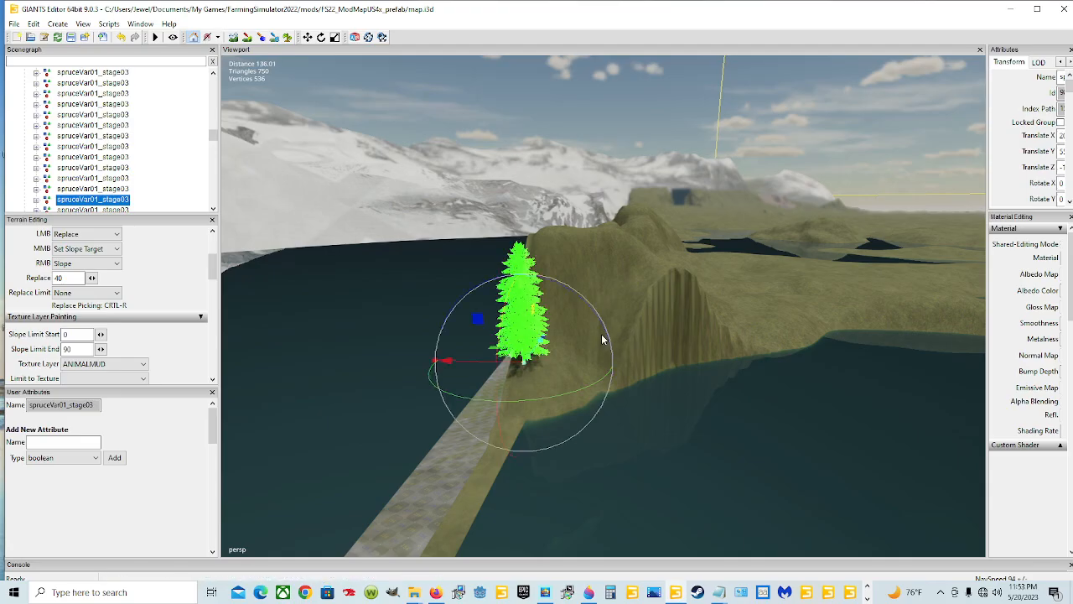
pyautogui.scroll(8, 660, 350)
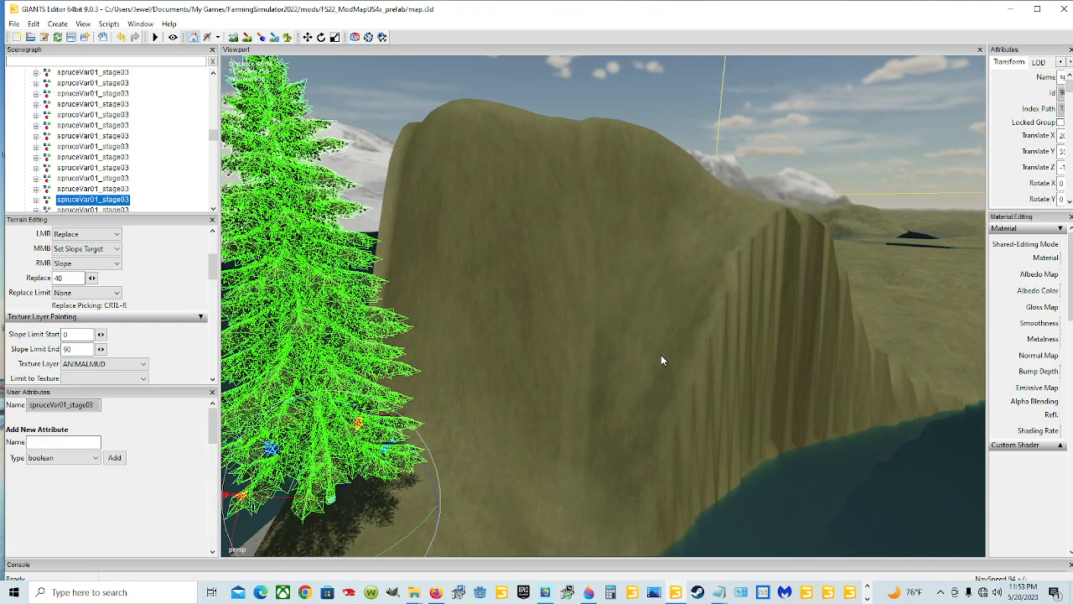
# Step: Duplicate the spruce at the foot of the cliff and place the copy slightly higher on the slope beside it
pyautogui.keyDown('alt'); pyautogui.moveTo(661, 354); pyautogui.dragTo(573, 358); pyautogui.keyUp('alt')
pyautogui.scroll(-4, 572, 358)
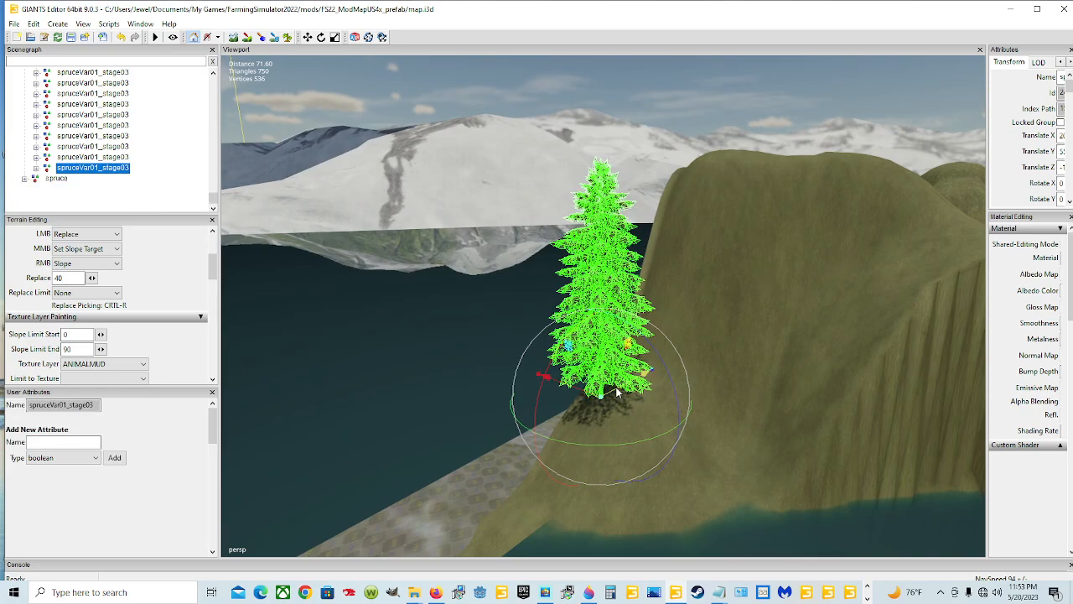
pyautogui.moveTo(602, 322); pyautogui.dragTo(603, 307)
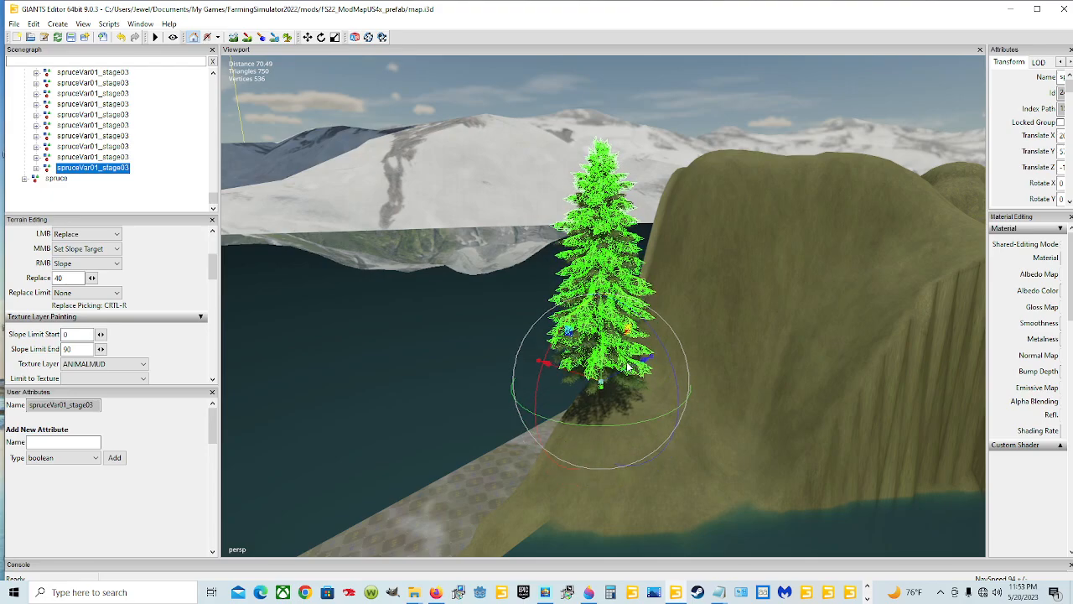
pyautogui.moveTo(627, 375); pyautogui.dragTo(691, 343)
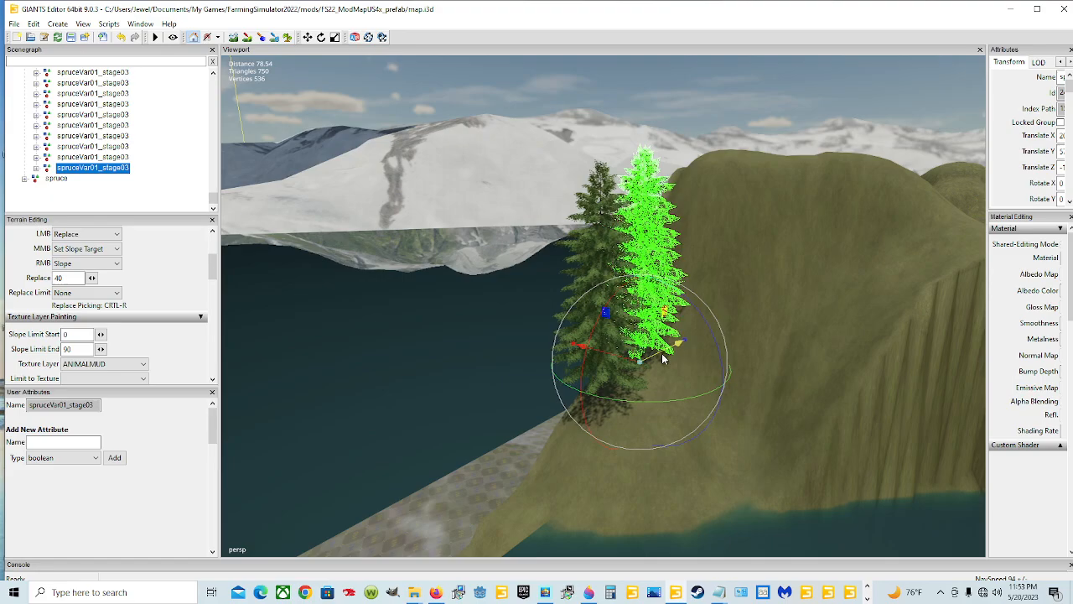
pyautogui.moveTo(631, 358); pyautogui.dragTo(647, 365)
pyautogui.scroll(-5, 686, 395)
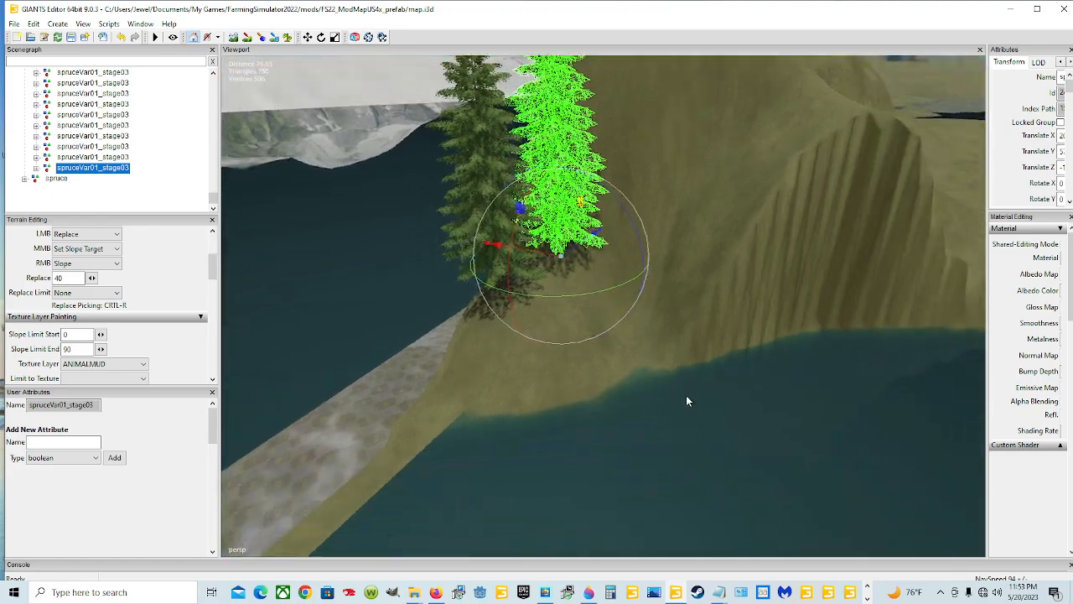
# Step: Fine-tune the second spruce's height so its trunk base meets the sloping ground
pyautogui.scroll(3, 684, 397)
pyautogui.keyDown('alt'); pyautogui.moveTo(685, 398); pyautogui.dragTo(642, 330); pyautogui.keyUp('alt')
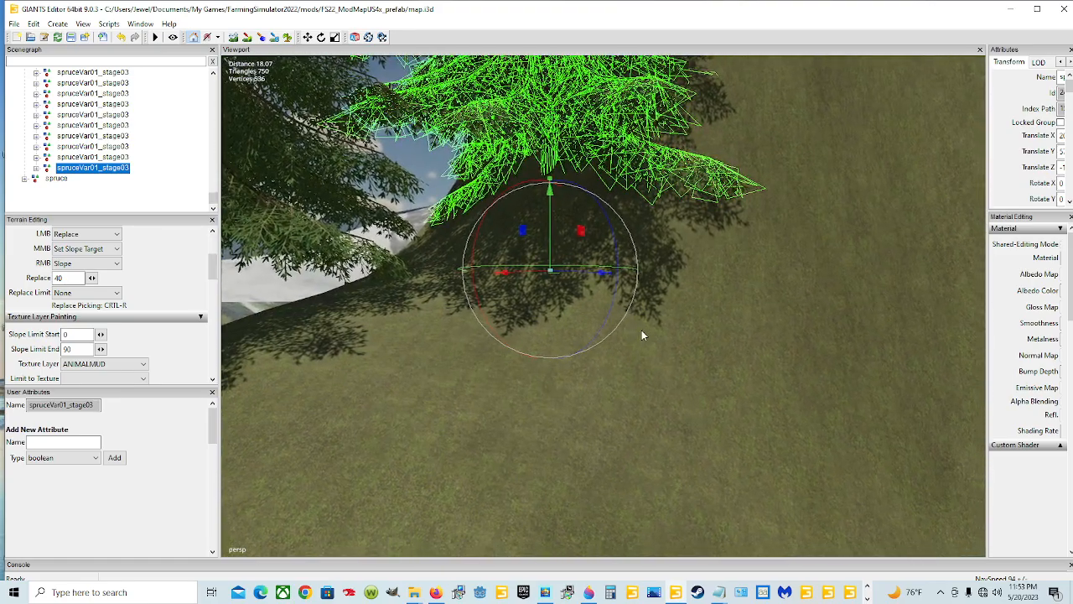
pyautogui.moveTo(549, 249); pyautogui.dragTo(548, 241)
pyautogui.keyDown('alt'); pyautogui.moveTo(661, 316); pyautogui.dragTo(703, 391); pyautogui.keyUp('alt')
pyautogui.scroll(-5, 703, 392)
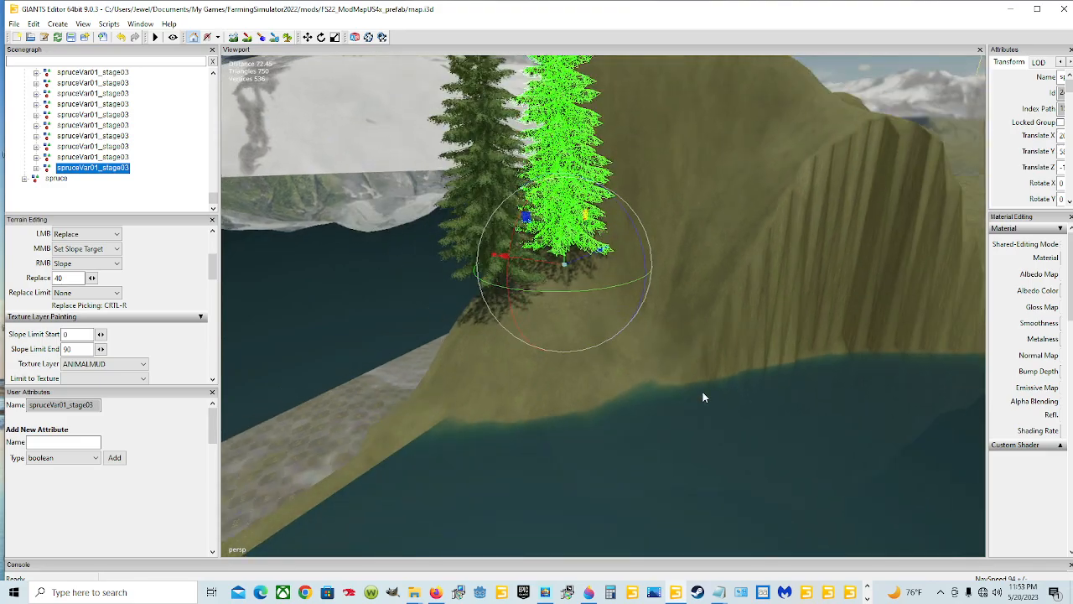
pyautogui.click(676, 281)
pyautogui.keyDown('alt'); pyautogui.moveTo(737, 333); pyautogui.dragTo(659, 364); pyautogui.keyUp('alt')
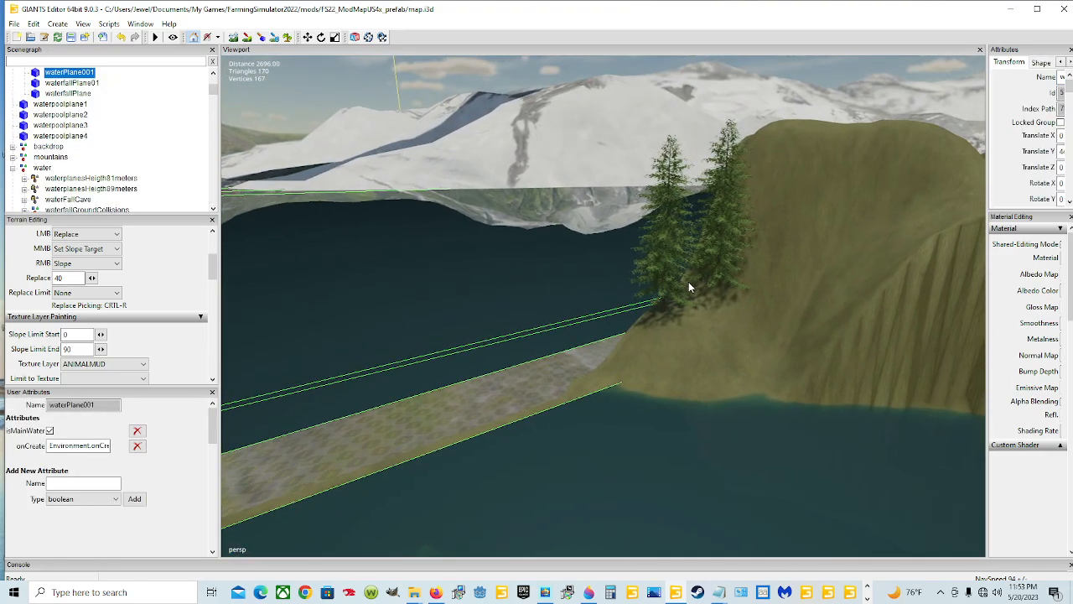
pyautogui.keyDown('alt'); pyautogui.moveTo(688, 282); pyautogui.dragTo(662, 293); pyautogui.keyUp('alt')
pyautogui.scroll(4, 746, 352)
pyautogui.click(626, 221)
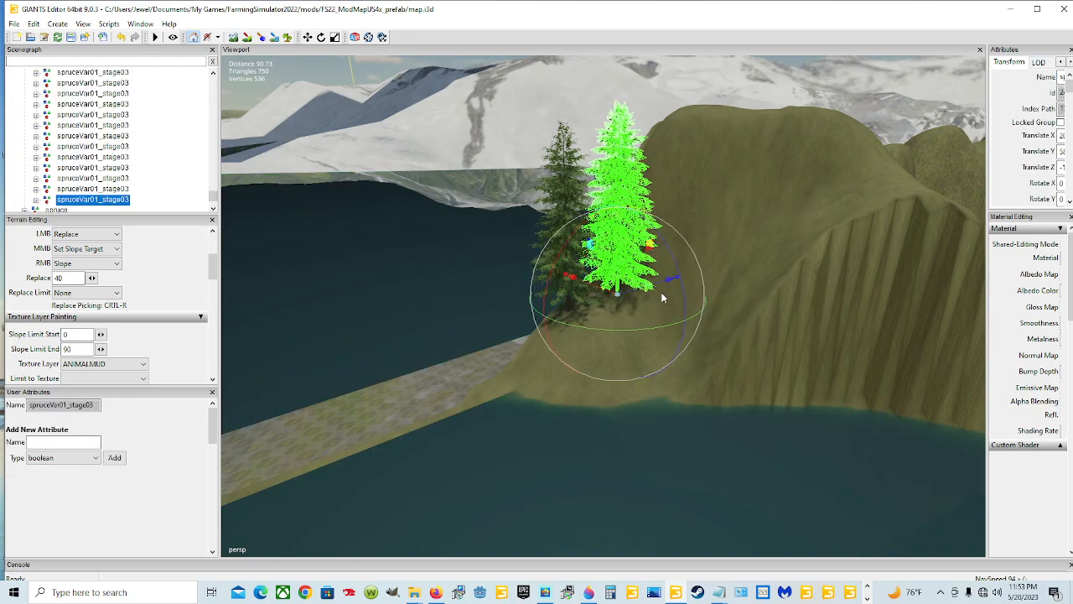
pyautogui.click(703, 88)
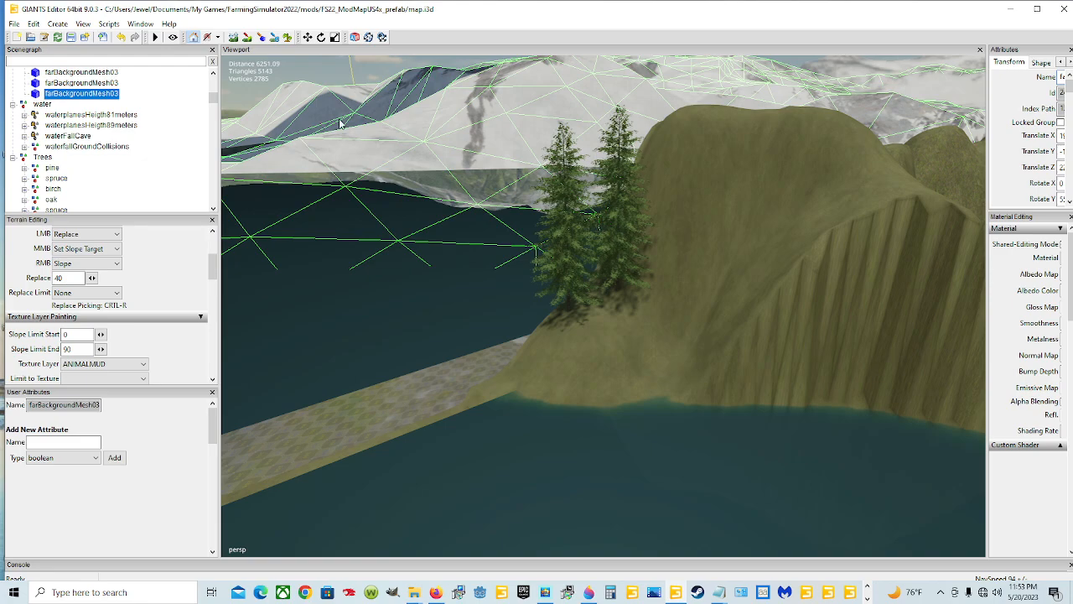
pyautogui.click(120, 38)
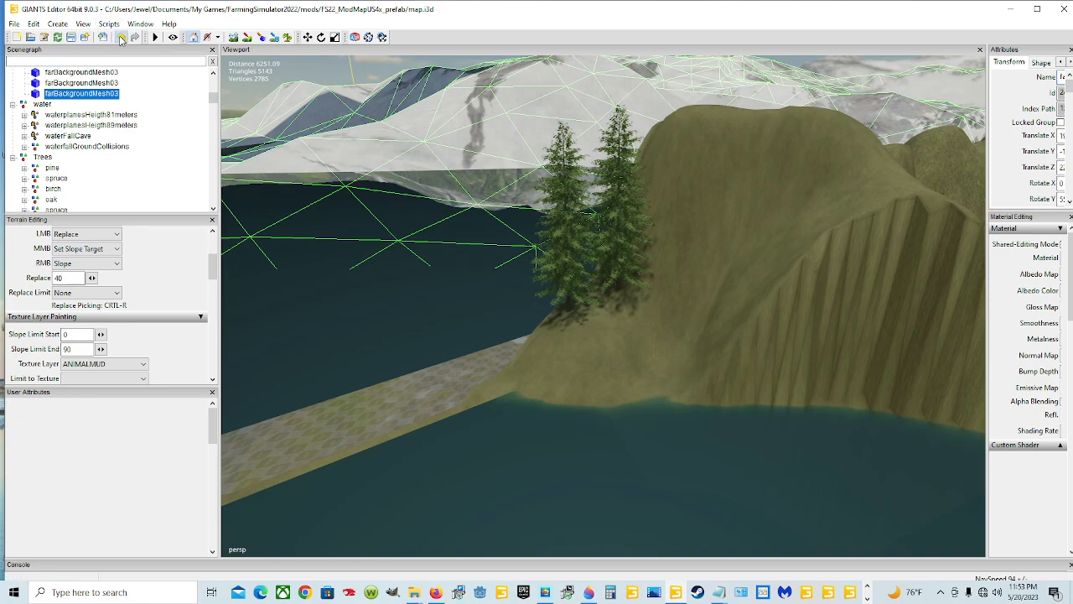
# Step: Inspect the LOD0 and LOD1 child nodes of the second spruceVar01_stage03 tree in the scene hierarchy
pyautogui.scroll(-2, 696, 331)
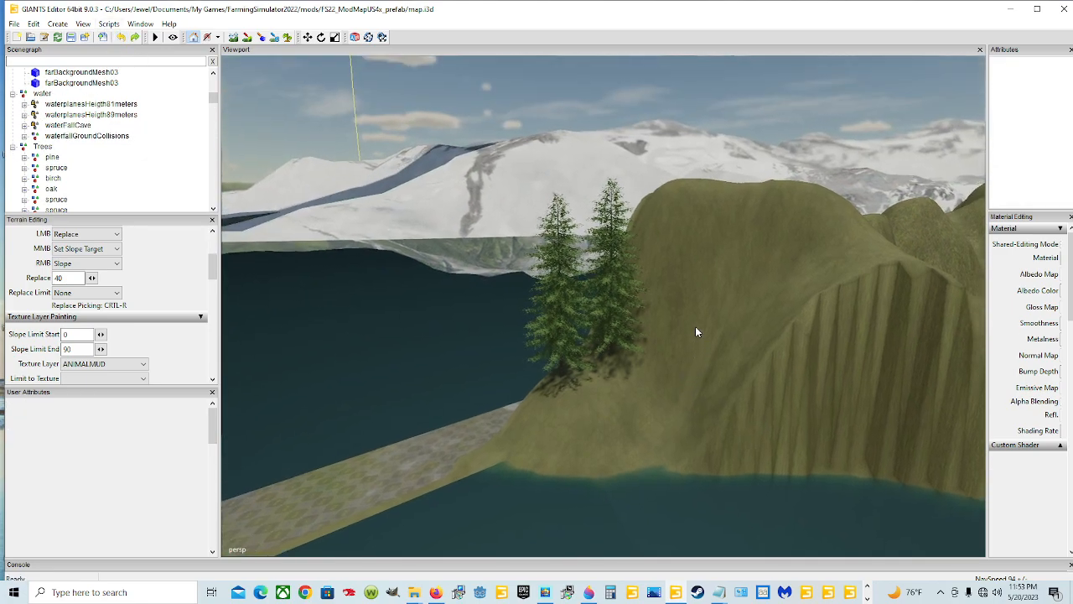
pyautogui.click(612, 316)
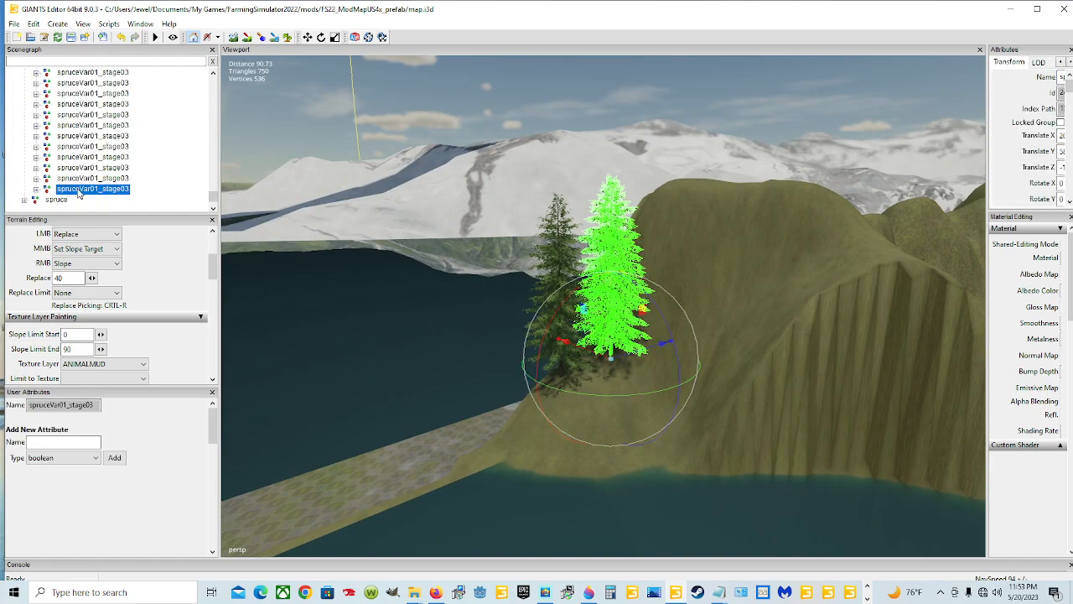
pyautogui.click(36, 189)
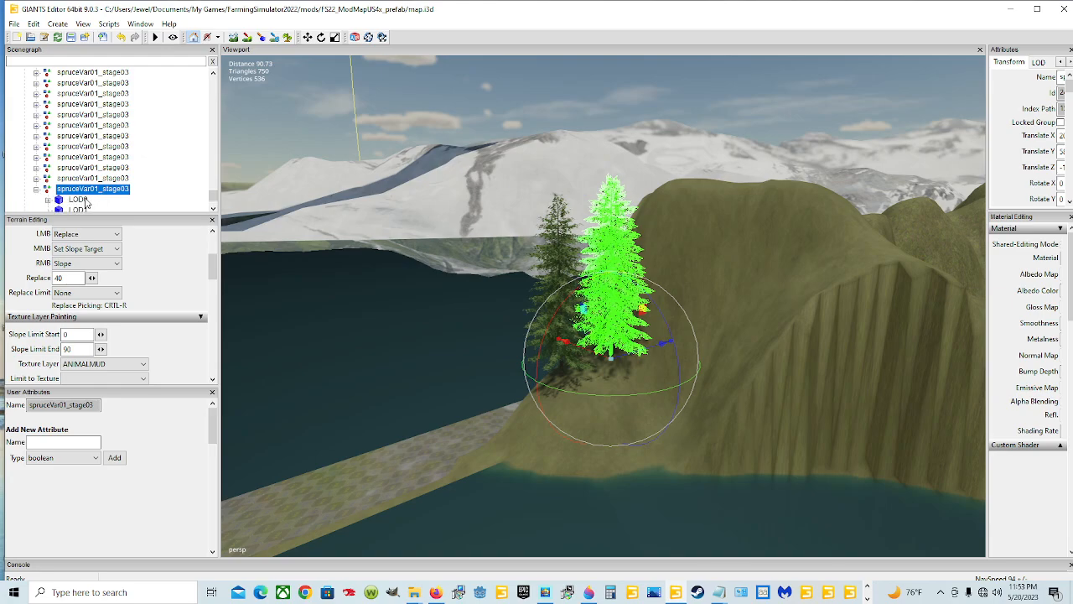
pyautogui.scroll(-1, 84, 202)
pyautogui.click(78, 179)
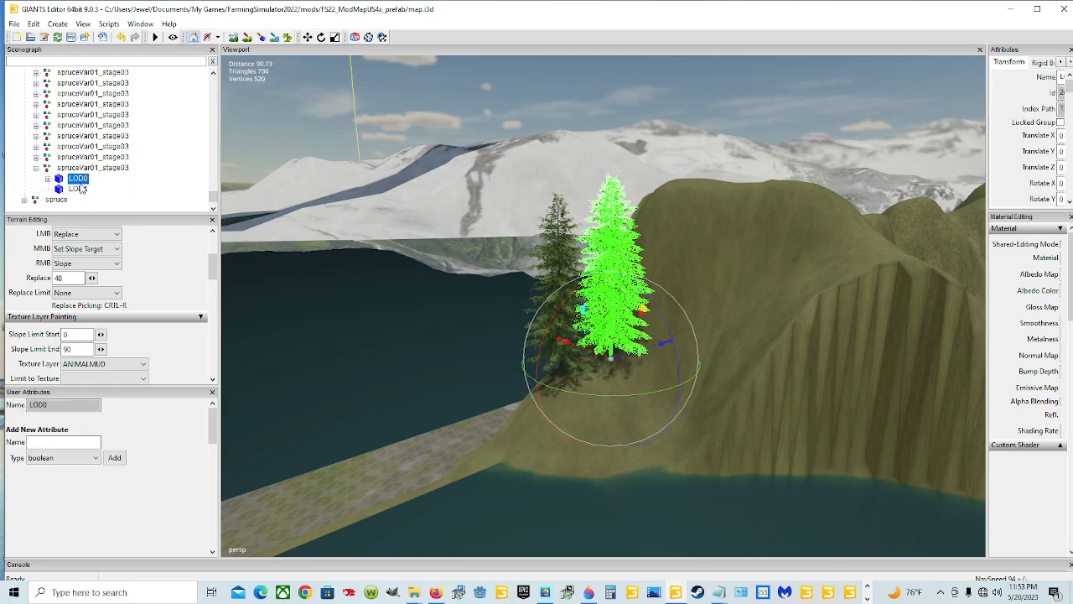
pyautogui.click(79, 188)
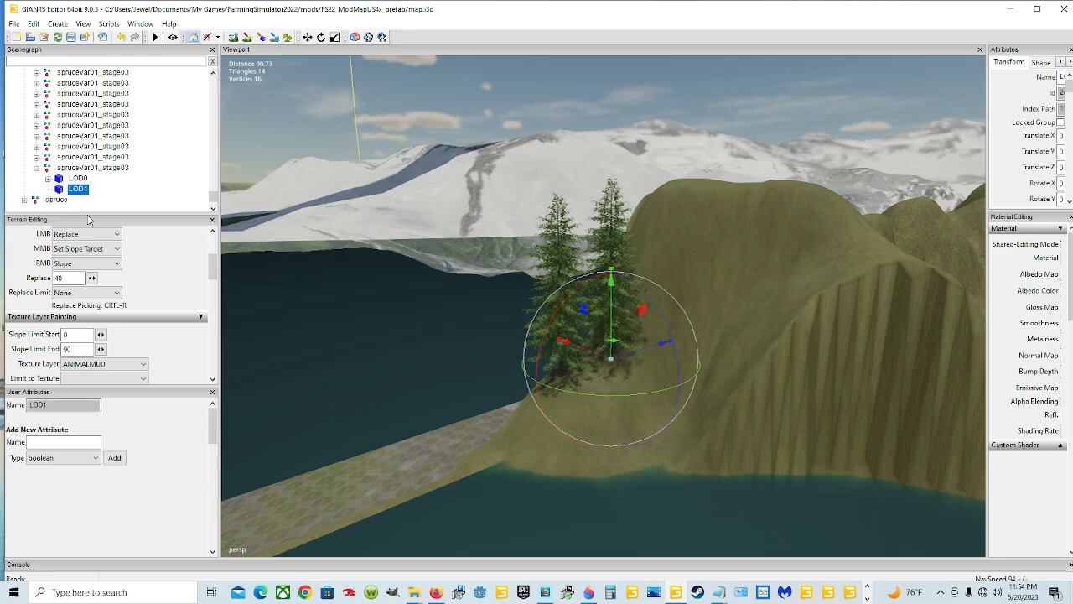
pyautogui.click(36, 169)
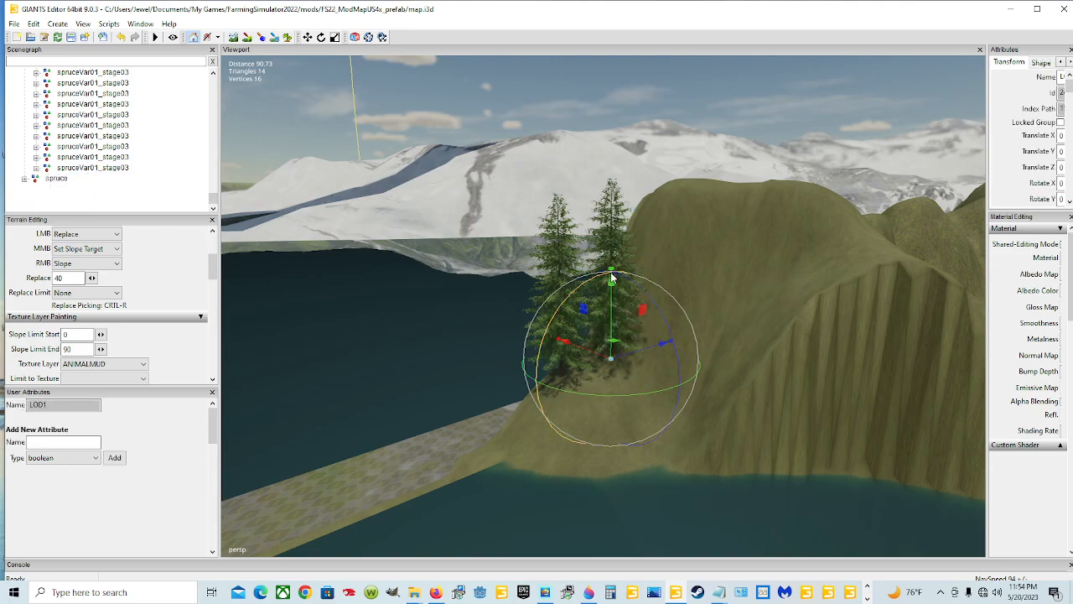
# Step: Duplicate the second spruce and move the copy farther up the slope towards the cliff top
pyautogui.click(96, 168)
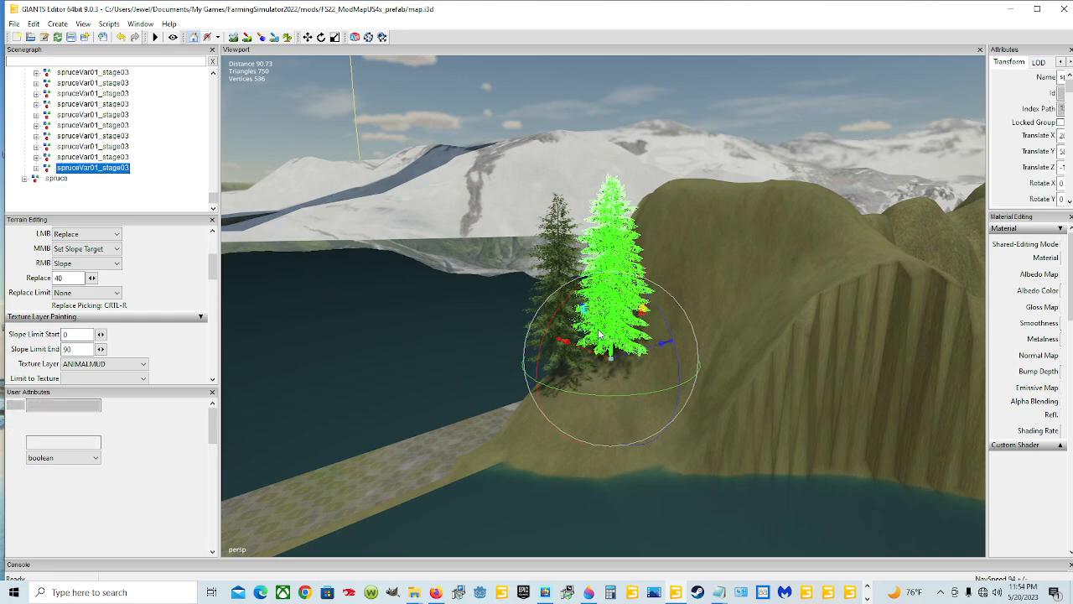
pyautogui.hotkey('ctrl', 'd')
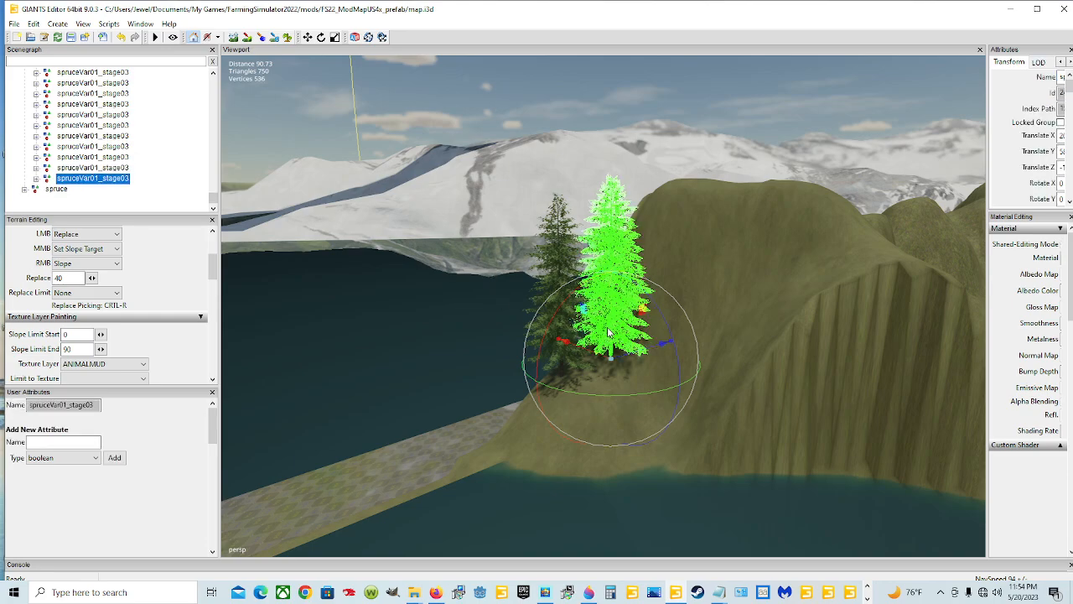
pyautogui.moveTo(611, 331); pyautogui.dragTo(665, 308)
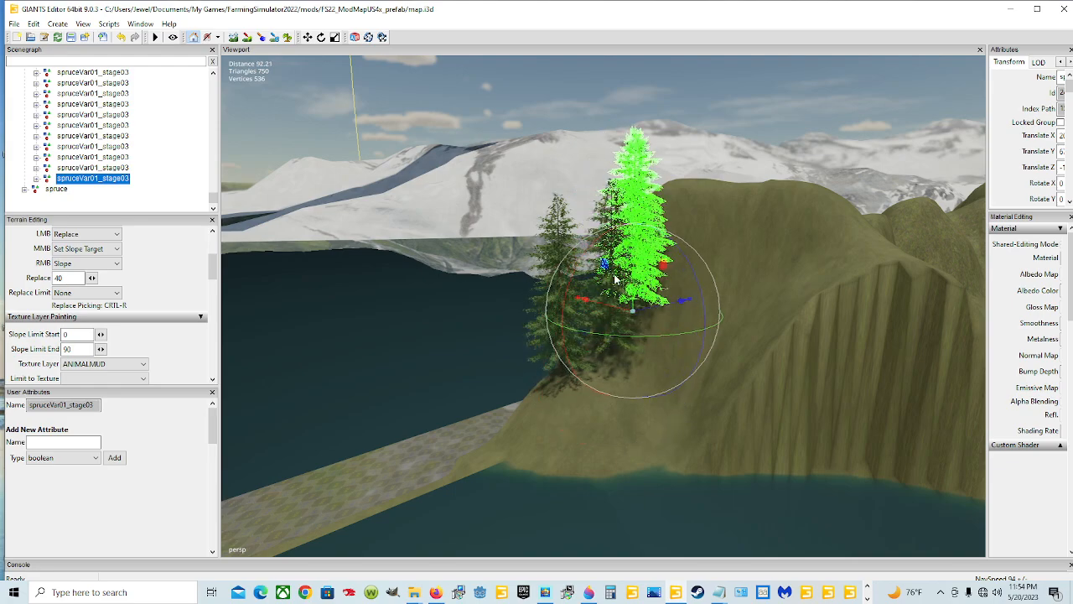
pyautogui.moveTo(602, 304); pyautogui.dragTo(698, 307)
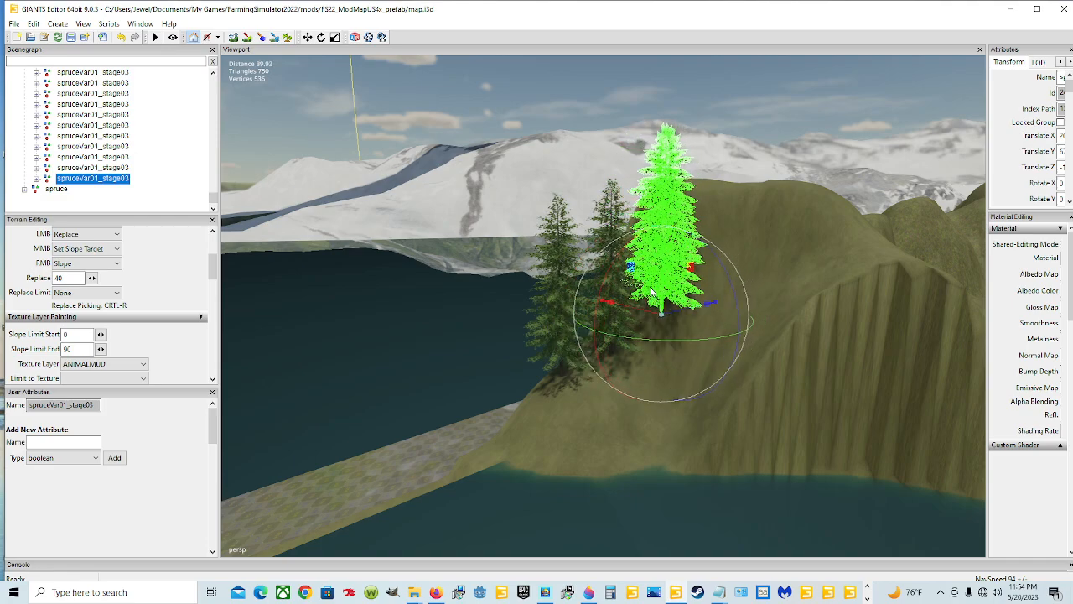
pyautogui.scroll(5, 703, 350)
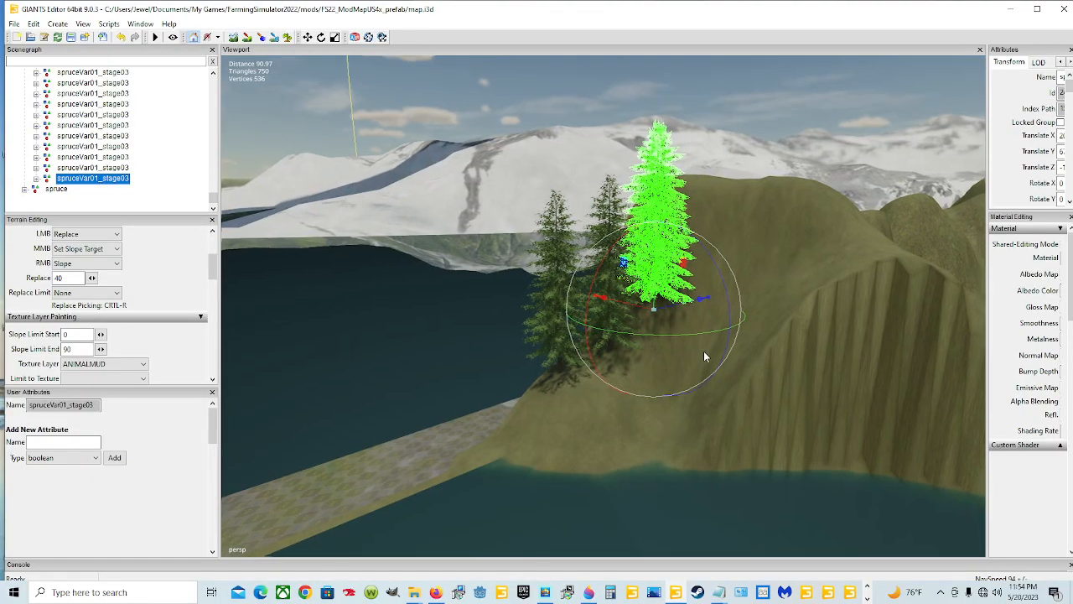
# Step: Adjust the third spruce's height so its trunk base sits on the steep slope
pyautogui.scroll(10, 701, 354)
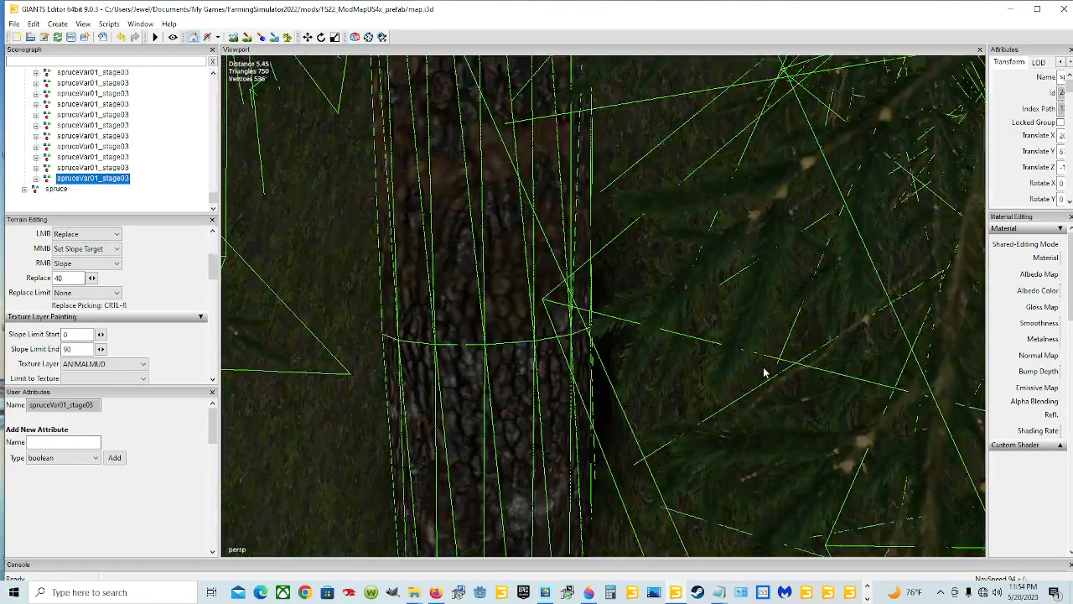
pyautogui.scroll(-10, 623, 347)
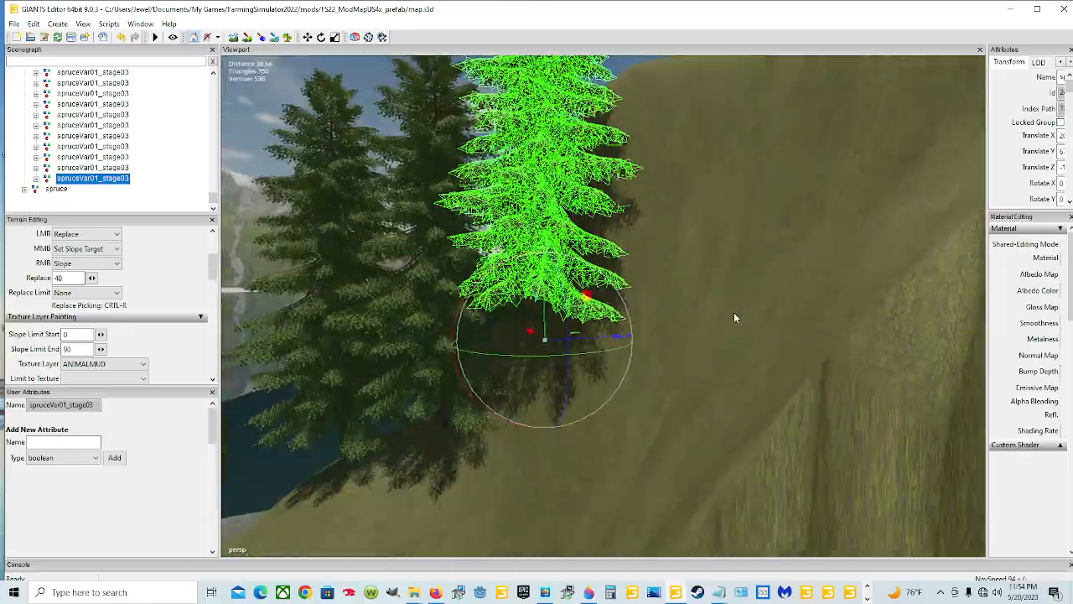
pyautogui.moveTo(733, 316); pyautogui.dragTo(716, 300, button='middle')
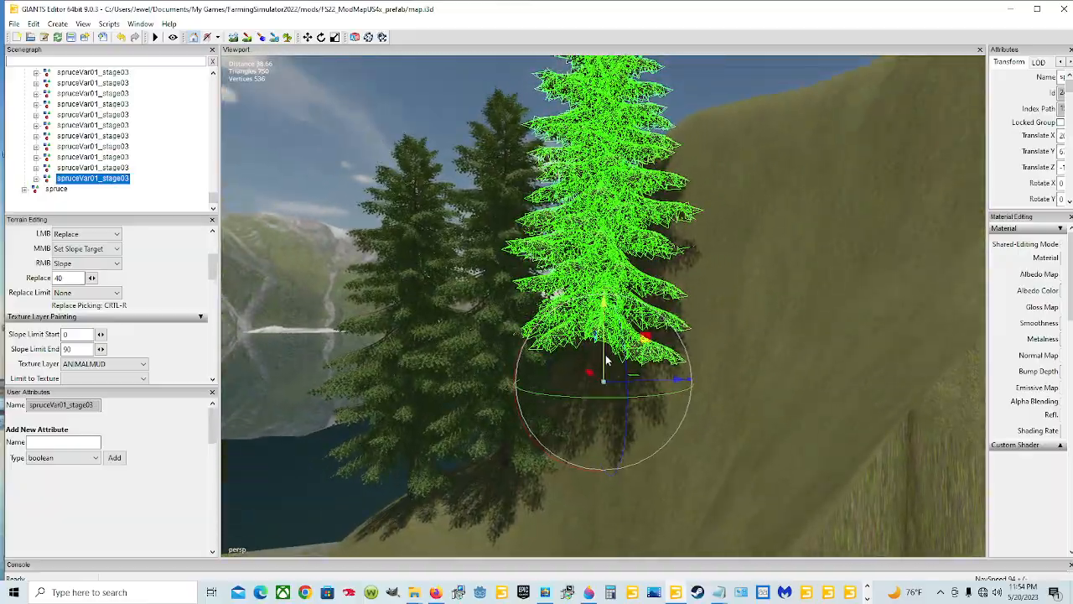
pyautogui.keyDown('alt'); pyautogui.moveTo(606, 359); pyautogui.dragTo(560, 228); pyautogui.keyUp('alt')
pyautogui.scroll(5, 508, 392)
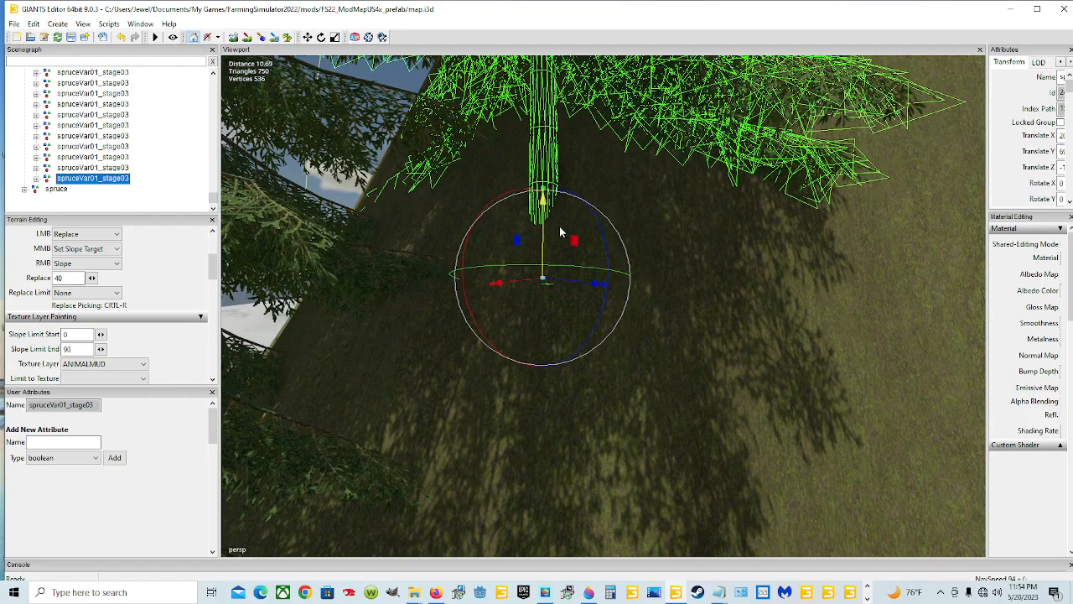
pyautogui.keyDown('alt'); pyautogui.moveTo(729, 251); pyautogui.dragTo(663, 365); pyautogui.keyUp('alt')
# Step: Examine the three spruces, the lake opening, its steep banks and the peninsula along the map edge from several viewpoints
pyautogui.click(693, 109)
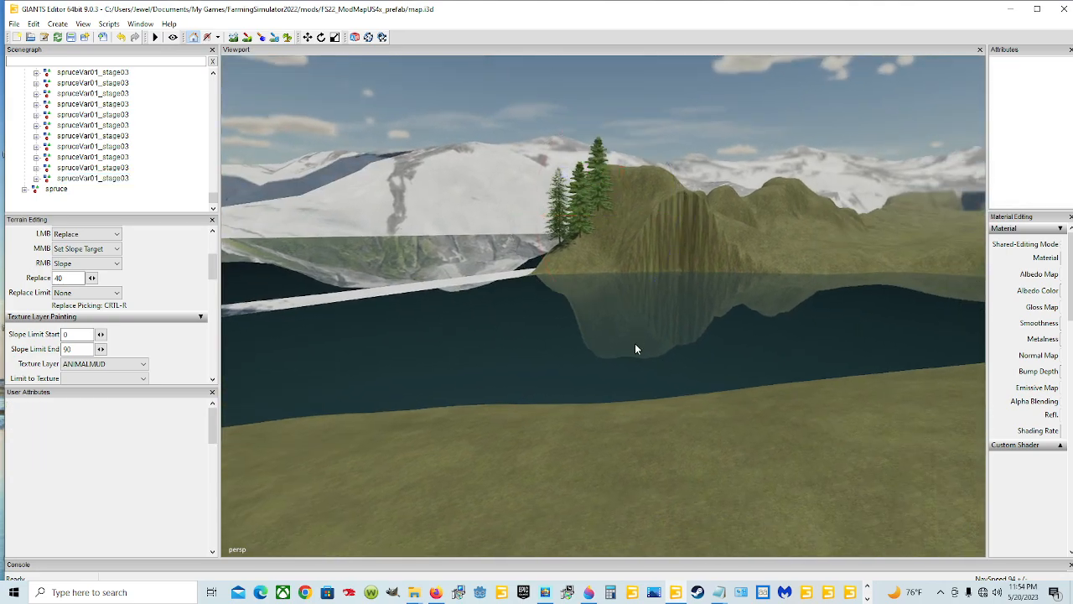
pyautogui.keyDown('alt'); pyautogui.moveTo(611, 411); pyautogui.dragTo(560, 409); pyautogui.keyUp('alt')
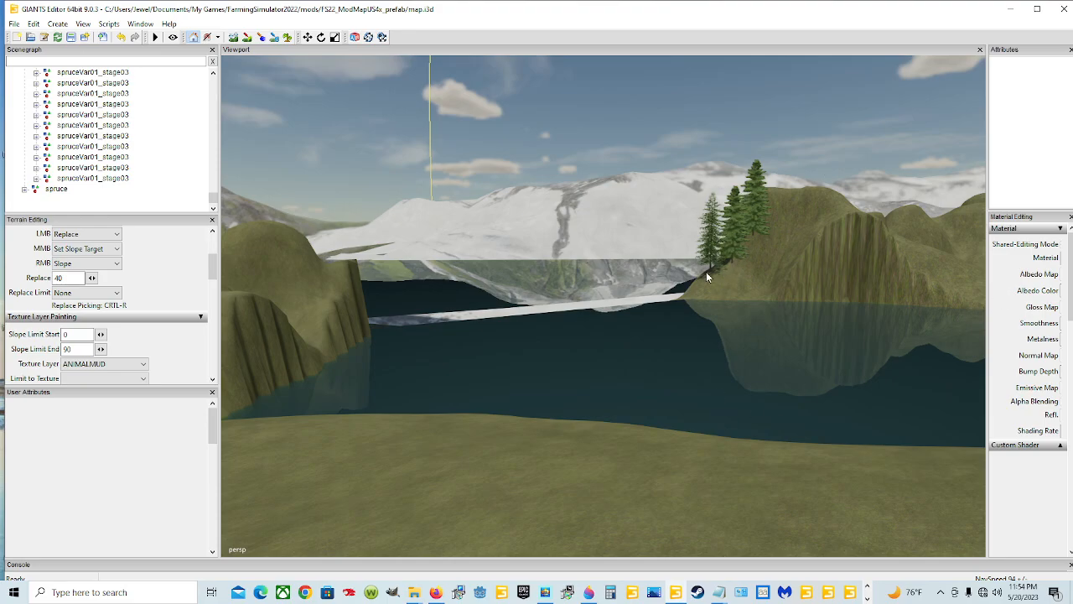
pyautogui.keyDown('alt'); pyautogui.moveTo(743, 389); pyautogui.dragTo(802, 396); pyautogui.keyUp('alt')
pyautogui.scroll(4, 585, 389)
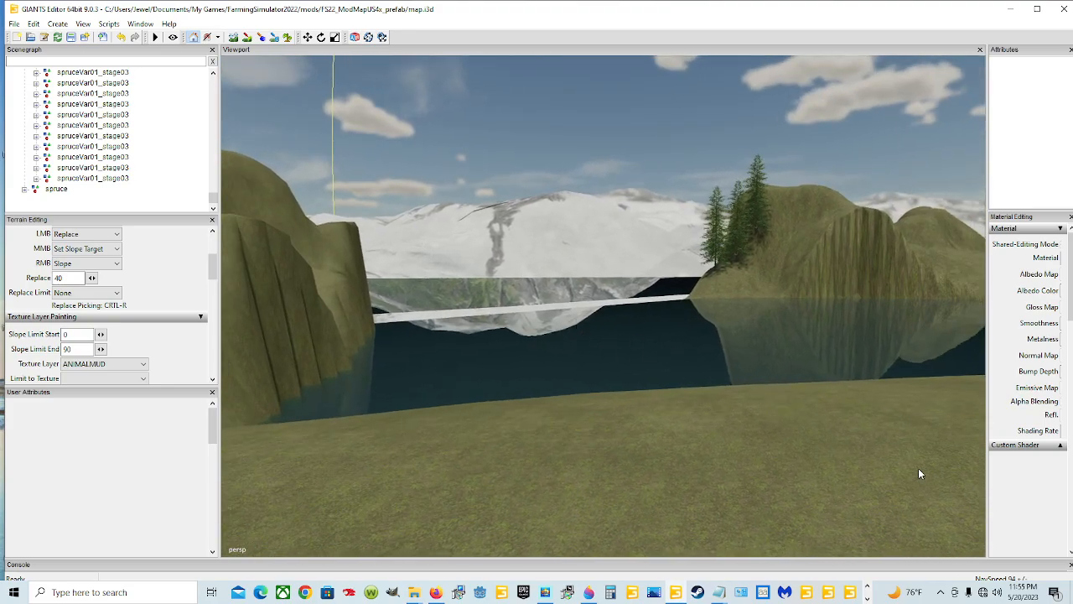
pyautogui.keyDown('alt'); pyautogui.moveTo(918, 474); pyautogui.dragTo(296, 532); pyautogui.keyUp('alt')
pyautogui.scroll(-5, 478, 459)
pyautogui.scroll(-3, 297, 531)
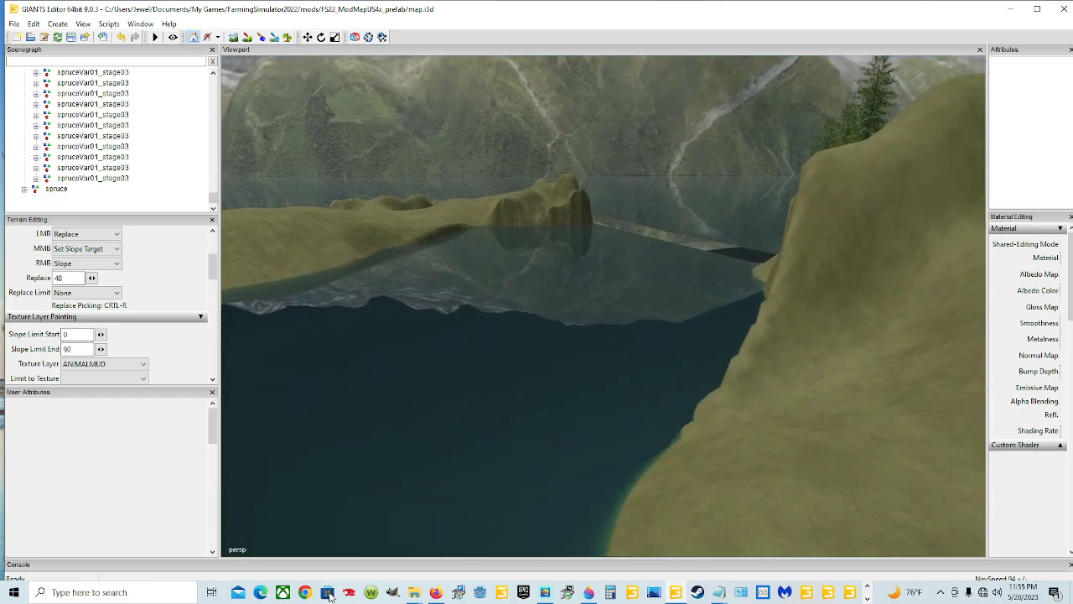
pyautogui.scroll(-3, 513, 465)
pyautogui.keyDown('alt'); pyautogui.moveTo(513, 465); pyautogui.dragTo(501, 330); pyautogui.keyUp('alt')
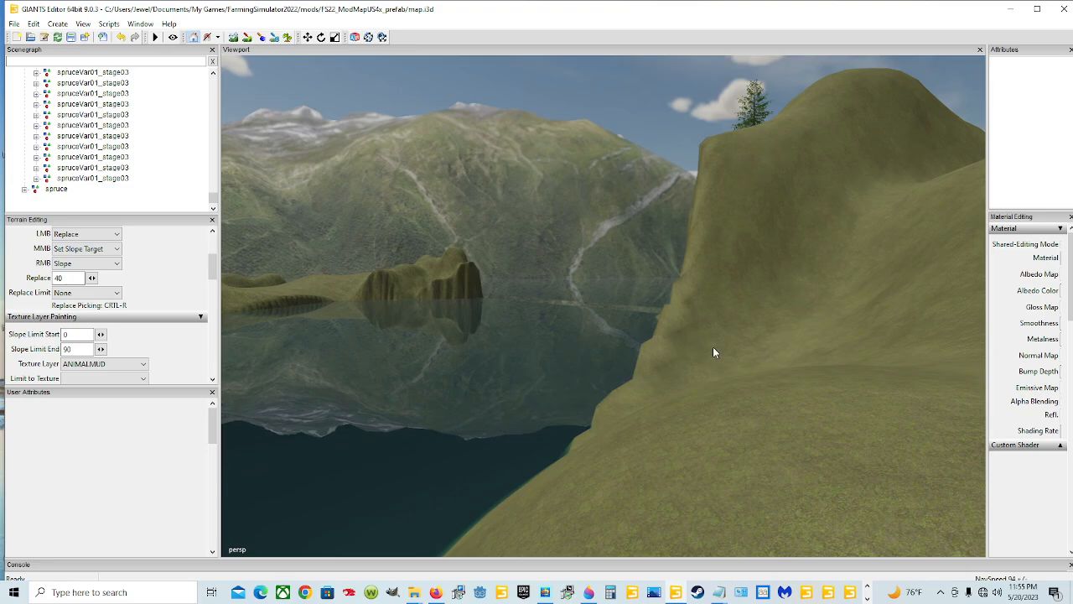
pyautogui.keyDown('alt'); pyautogui.moveTo(713, 349); pyautogui.dragTo(612, 246); pyautogui.keyUp('alt')
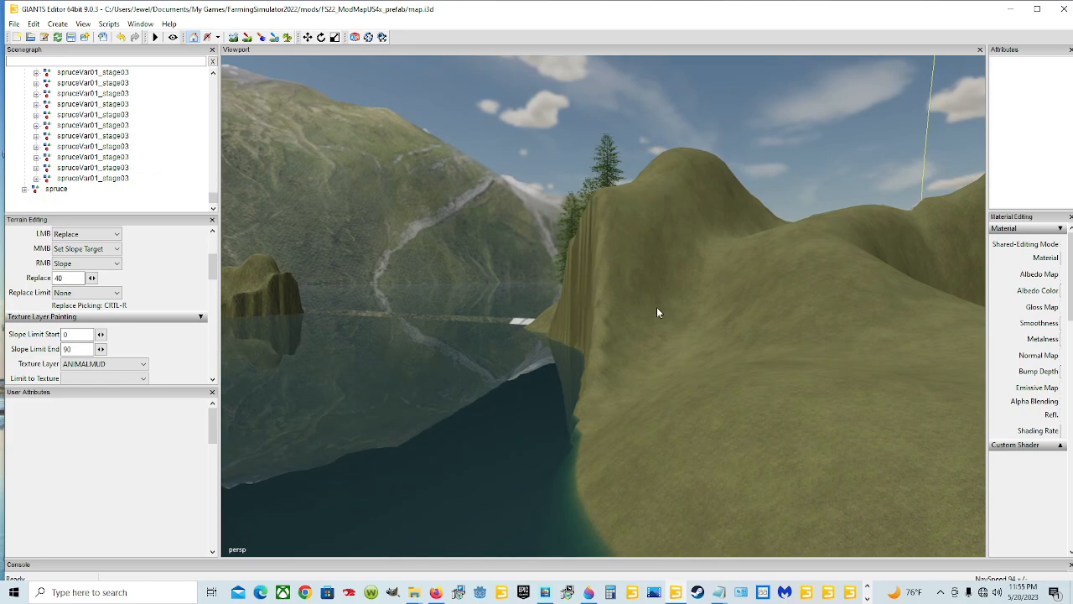
pyautogui.keyDown('alt'); pyautogui.moveTo(656, 308); pyautogui.dragTo(621, 352); pyautogui.keyUp('alt')
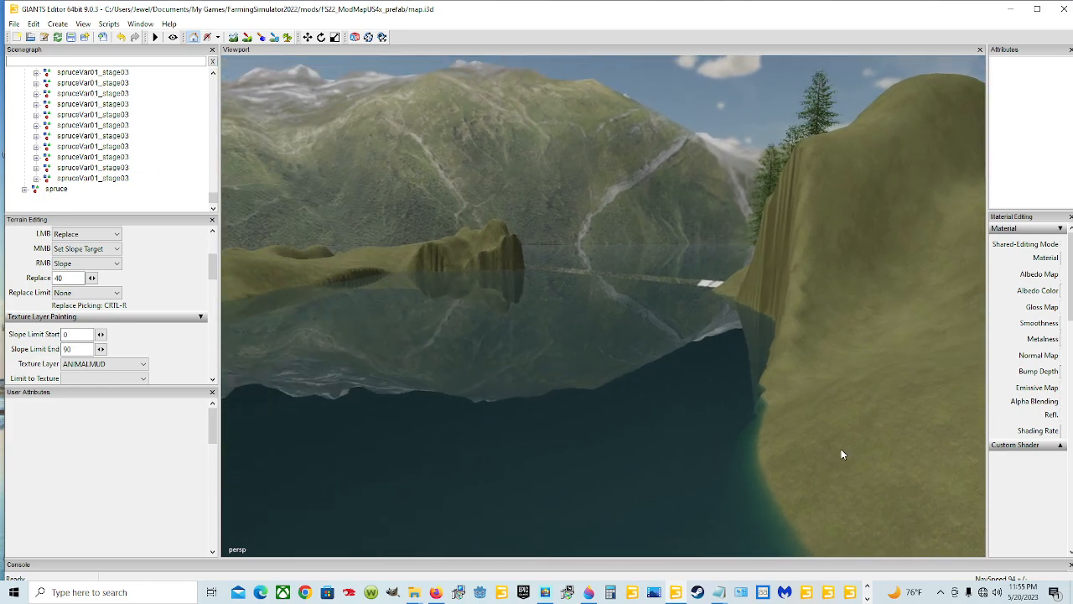
pyautogui.keyDown('alt'); pyautogui.moveTo(843, 455); pyautogui.dragTo(659, 404); pyautogui.keyUp('alt')
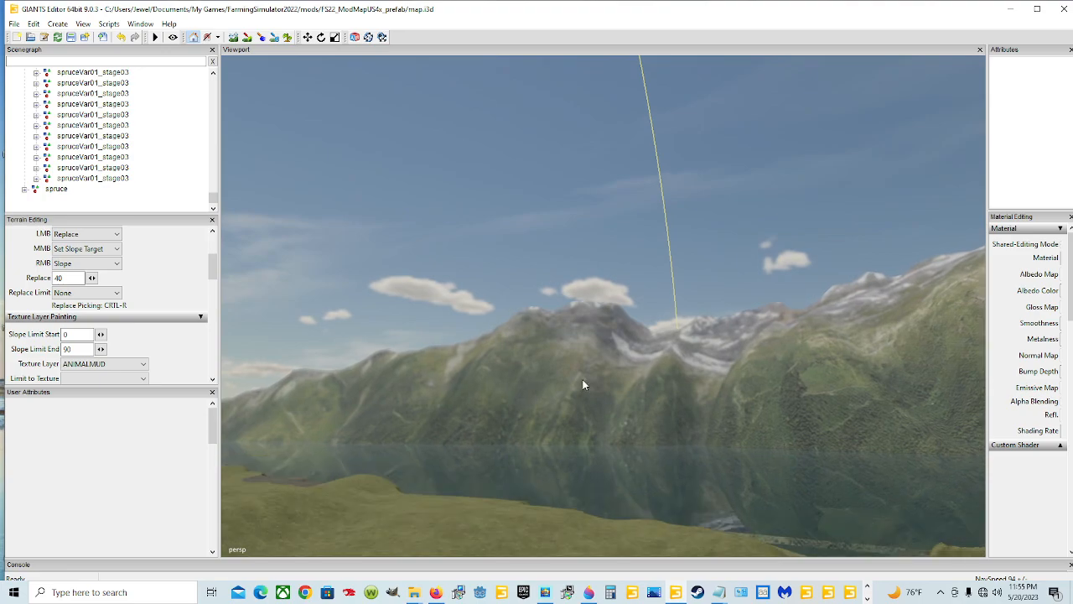
pyautogui.keyDown('alt'); pyautogui.moveTo(584, 385); pyautogui.dragTo(500, 388); pyautogui.keyUp('alt')
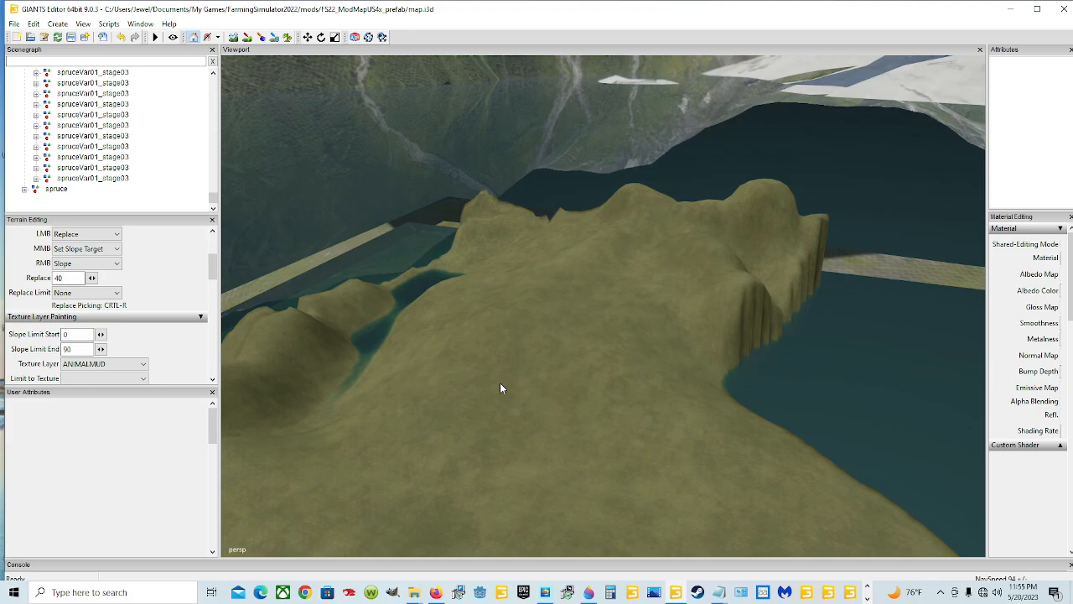
pyautogui.keyDown('alt'); pyautogui.moveTo(500, 388); pyautogui.dragTo(679, 377); pyautogui.keyUp('alt')
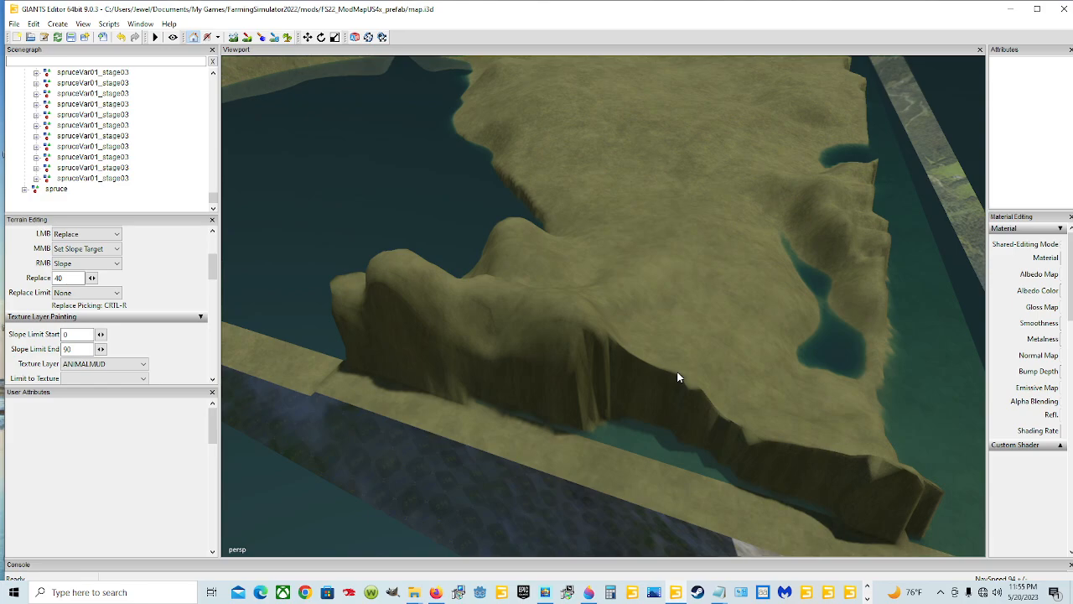
# Step: Carve a basin beside the small pond near the map corner using the Replace brush at height 40
pyautogui.keyDown('alt'); pyautogui.moveTo(679, 377); pyautogui.dragTo(731, 381); pyautogui.keyUp('alt')
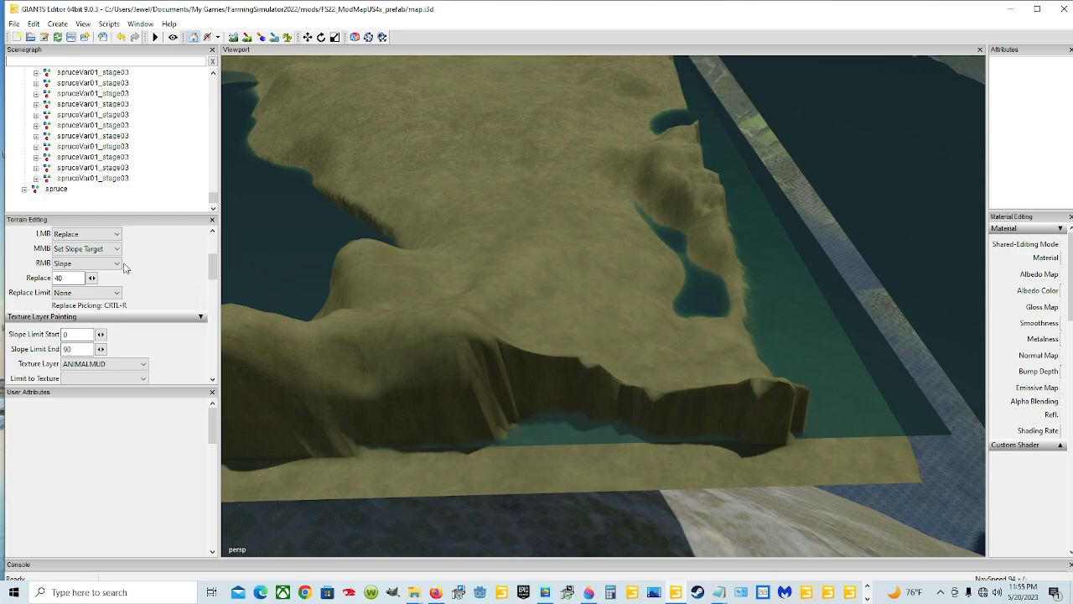
pyautogui.click(93, 234)
pyautogui.click(98, 242)
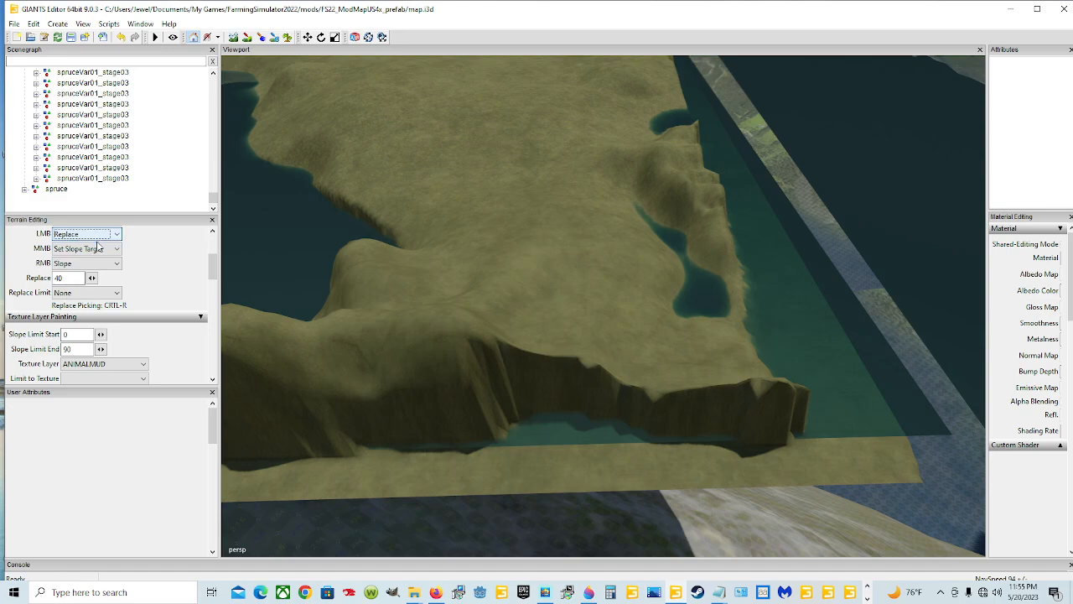
pyautogui.click(234, 38)
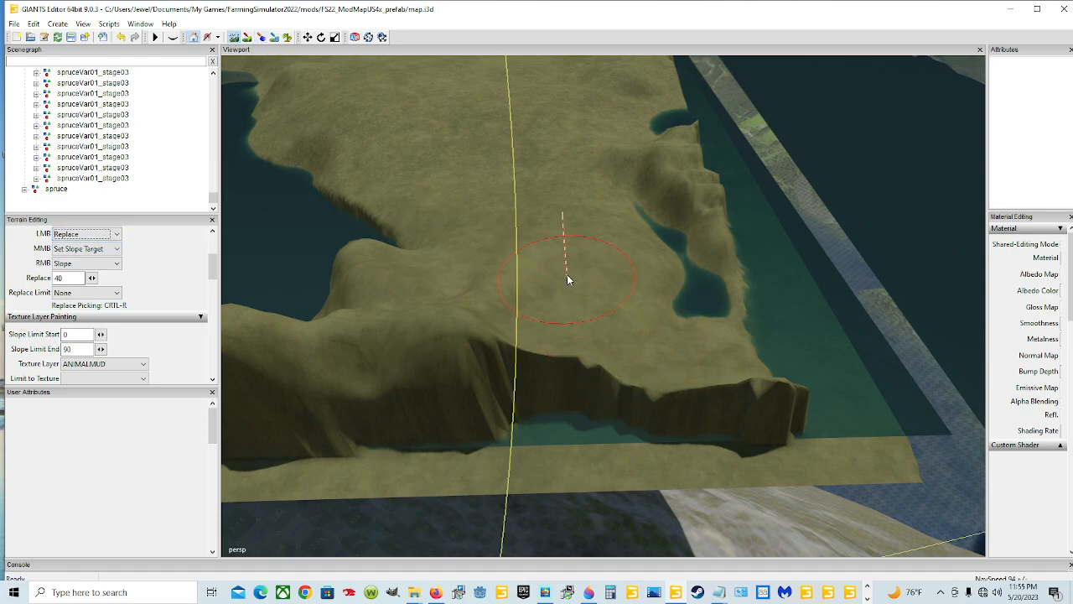
pyautogui.moveTo(568, 278); pyautogui.dragTo(642, 287)
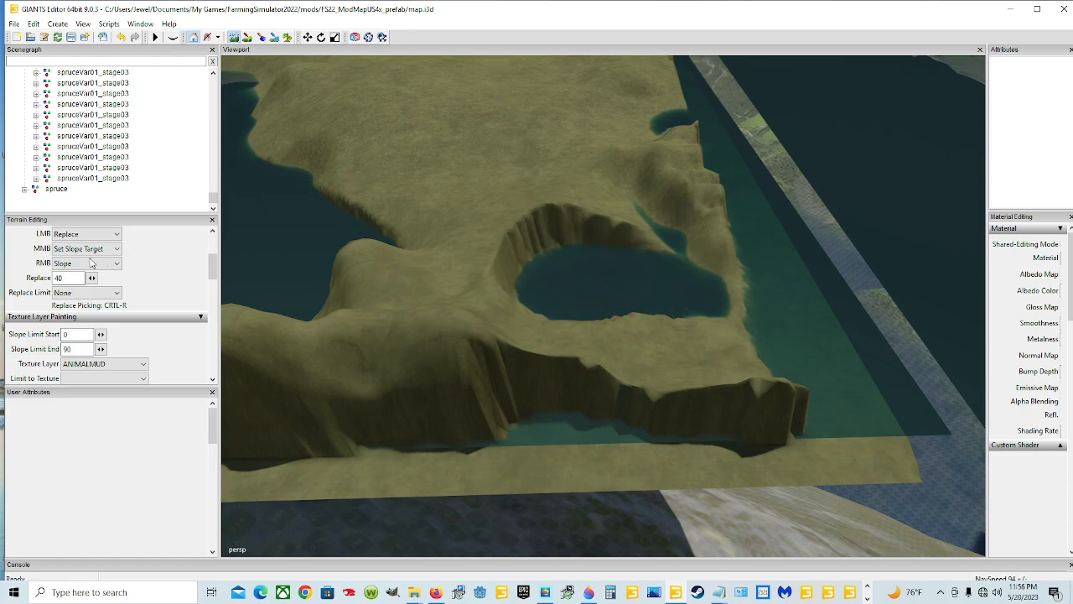
# Step: Switch the terrain brush from Replace to Add and raise the ground in the inland half of the carved basin
pyautogui.click(87, 234)
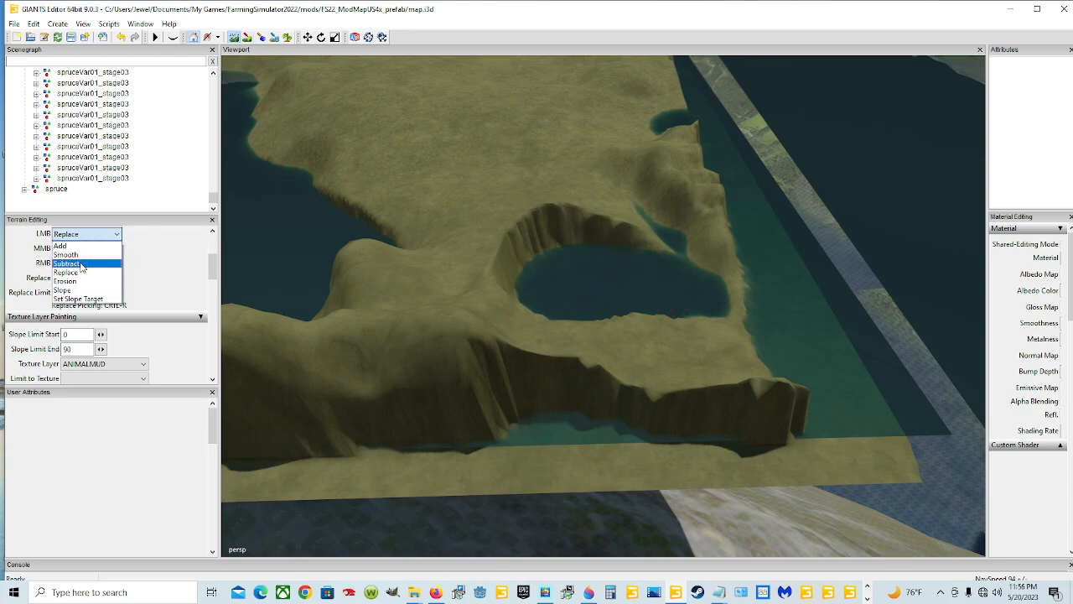
pyautogui.click(87, 248)
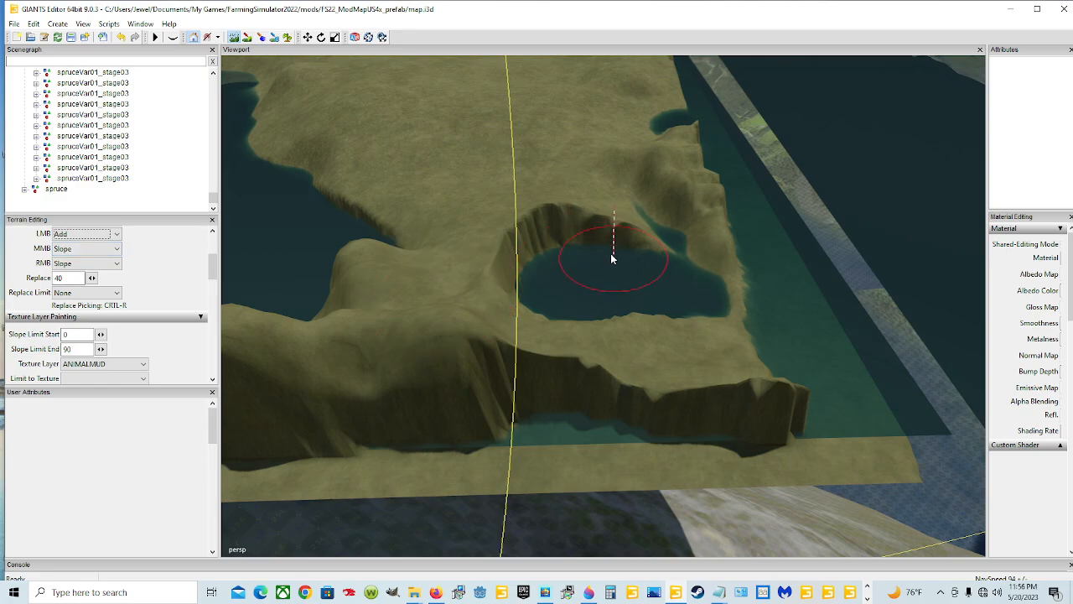
pyautogui.moveTo(587, 259)
pyautogui.mouseDown()
pyautogui.moveTo(561, 239)
pyautogui.moveTo(554, 256)
pyautogui.mouseUp()
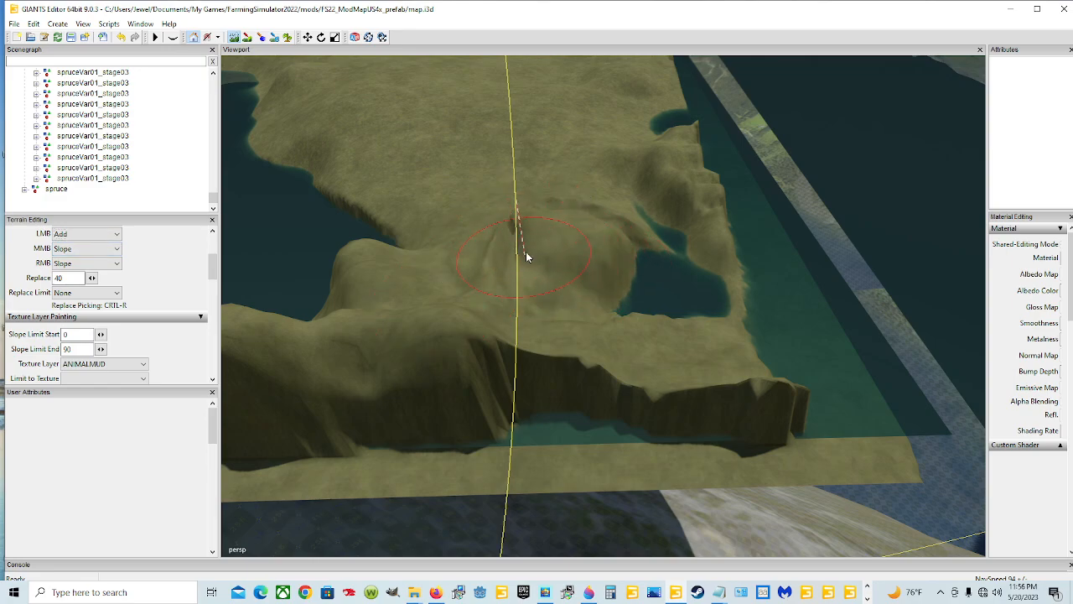
# Step: Set the secondary brush to Smooth, fill the rest of the basin, and raise and soften the cliff along the map edge
pyautogui.click(99, 263)
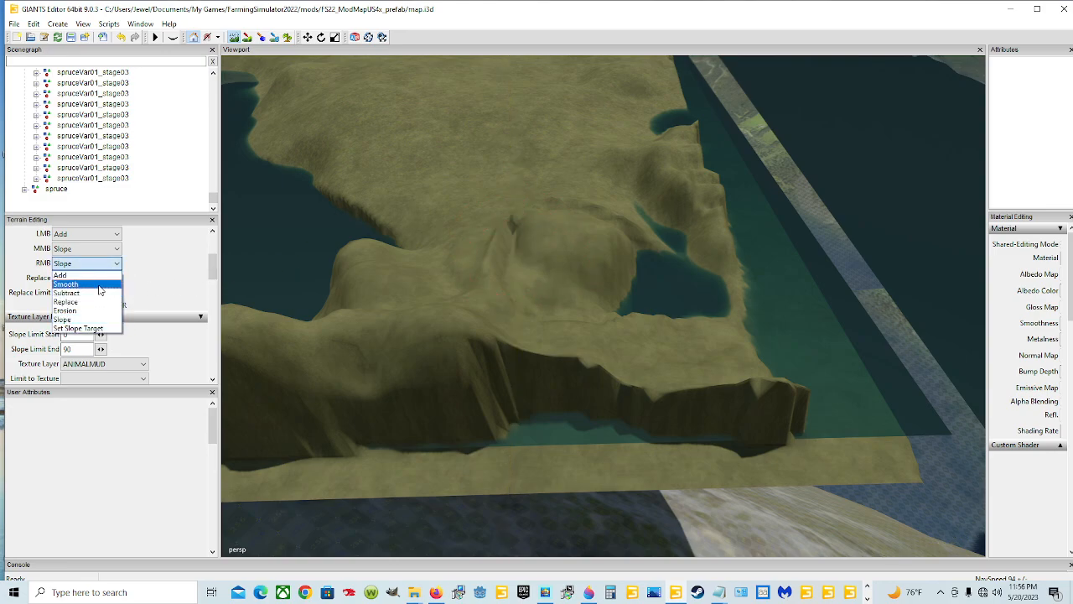
pyautogui.click(67, 284)
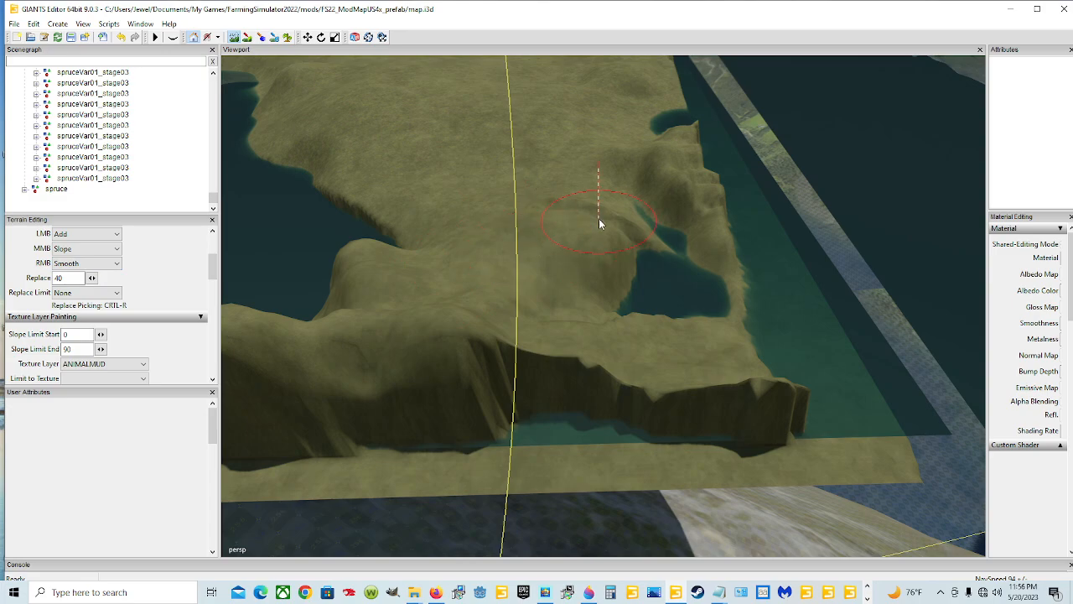
pyautogui.moveTo(656, 273)
pyautogui.mouseDown()
pyautogui.moveTo(705, 335)
pyautogui.moveTo(724, 338)
pyautogui.moveTo(714, 346)
pyautogui.moveTo(706, 331)
pyautogui.moveTo(715, 346)
pyautogui.moveTo(724, 338)
pyautogui.moveTo(561, 341)
pyautogui.moveTo(551, 354)
pyautogui.moveTo(621, 354)
pyautogui.moveTo(546, 361)
pyautogui.moveTo(587, 381)
pyautogui.mouseUp()
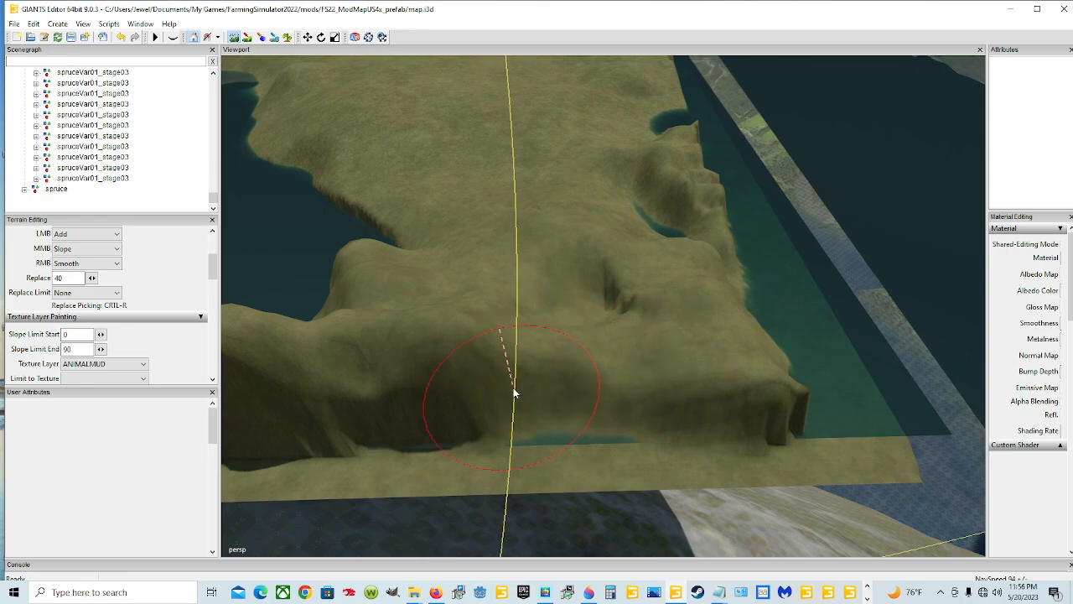
pyautogui.moveTo(513, 387)
pyautogui.mouseDown()
pyautogui.moveTo(391, 390)
pyautogui.moveTo(441, 369)
pyautogui.moveTo(328, 373)
pyautogui.mouseUp()
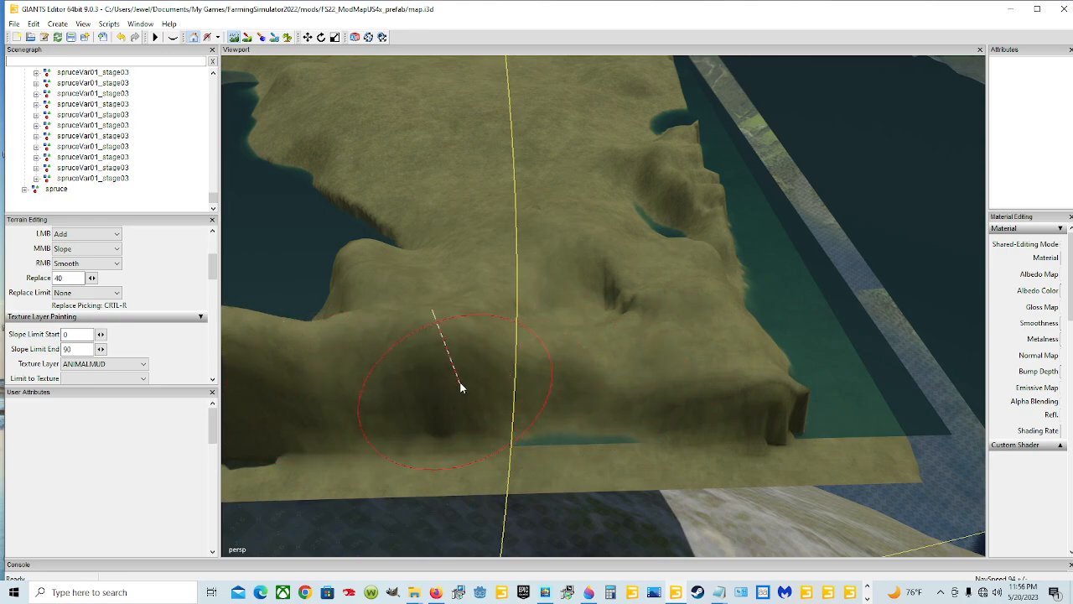
pyautogui.moveTo(460, 387)
pyautogui.mouseDown(button='right')
pyautogui.moveTo(577, 363)
pyautogui.moveTo(572, 307)
pyautogui.moveTo(583, 301)
pyautogui.mouseUp(button='right')
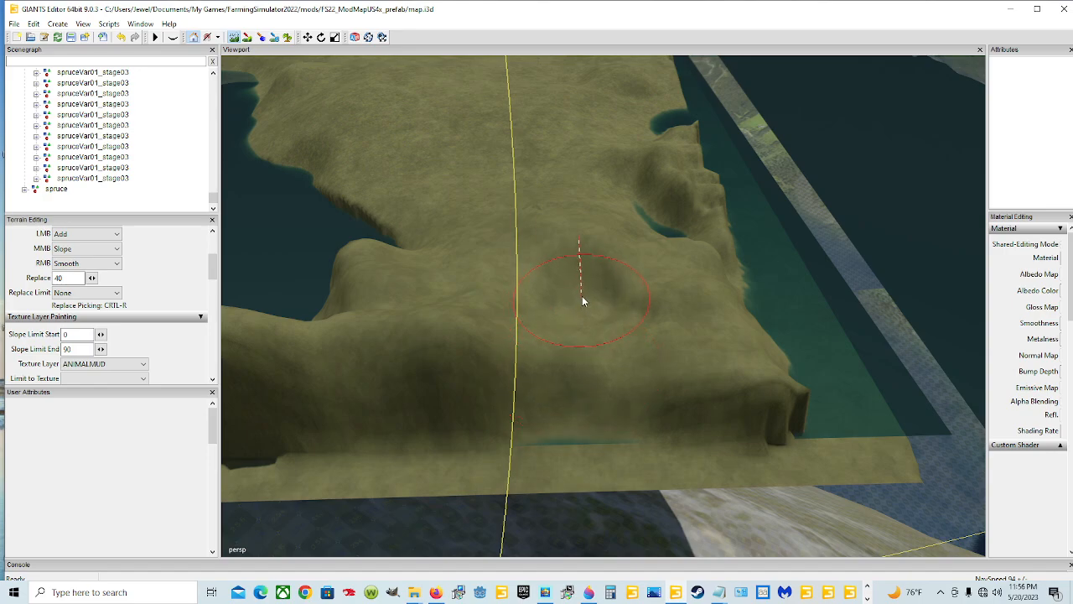
# Step: Build up the ground where the basin was and smooth it into the slope towards the large lake
pyautogui.moveTo(581, 290)
pyautogui.mouseDown()
pyautogui.moveTo(597, 284)
pyautogui.moveTo(597, 259)
pyautogui.moveTo(587, 264)
pyautogui.mouseUp()
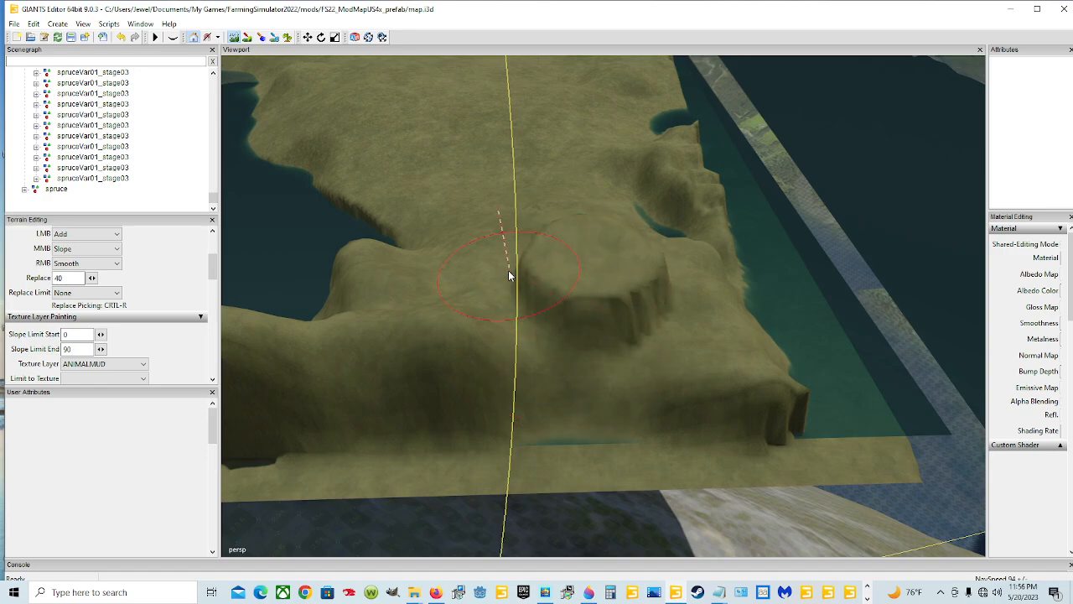
pyautogui.moveTo(509, 275); pyautogui.dragTo(619, 244, button='right')
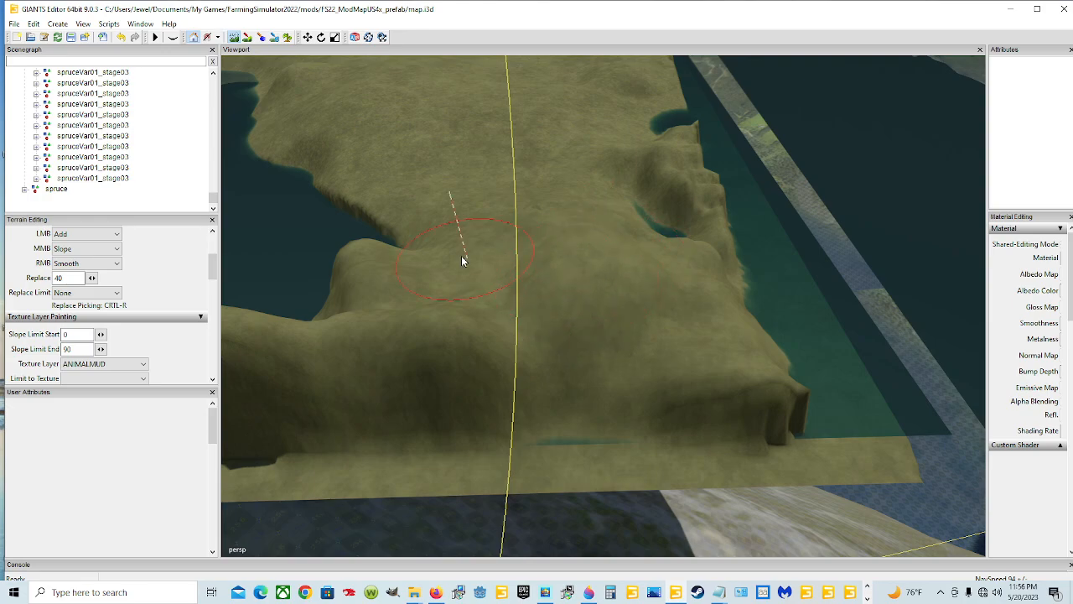
pyautogui.moveTo(458, 273)
pyautogui.mouseDown()
pyautogui.moveTo(498, 271)
pyautogui.moveTo(489, 271)
pyautogui.mouseUp()
pyautogui.moveTo(489, 270); pyautogui.dragTo(407, 226, button='right')
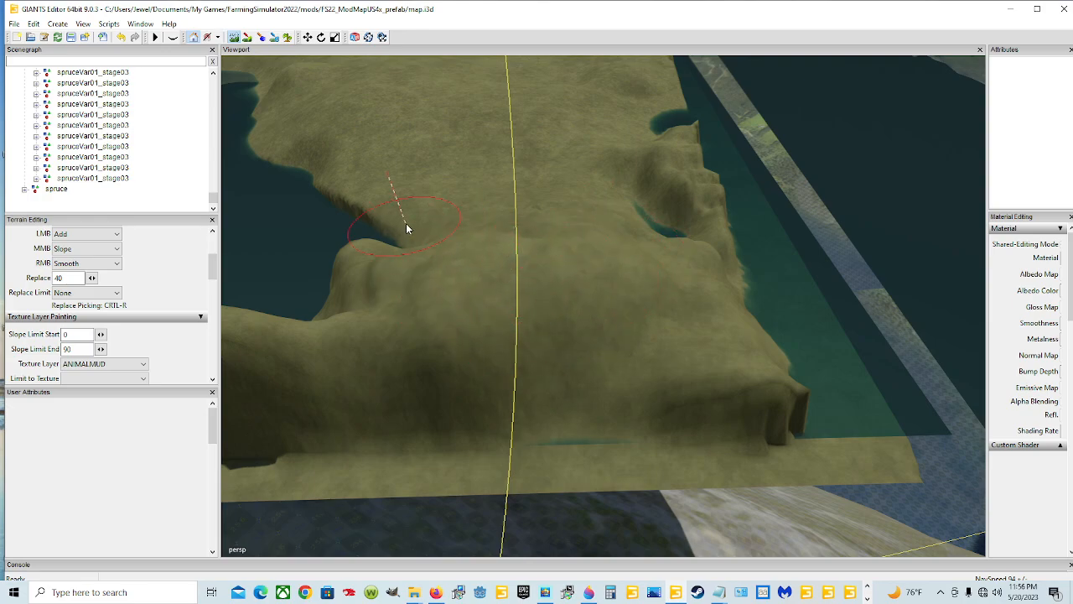
# Step: Close the remaining narrow pond, raise the bank along the outer water and smooth the knobby ridge beside it
pyautogui.moveTo(632, 228); pyautogui.dragTo(659, 225, button='right')
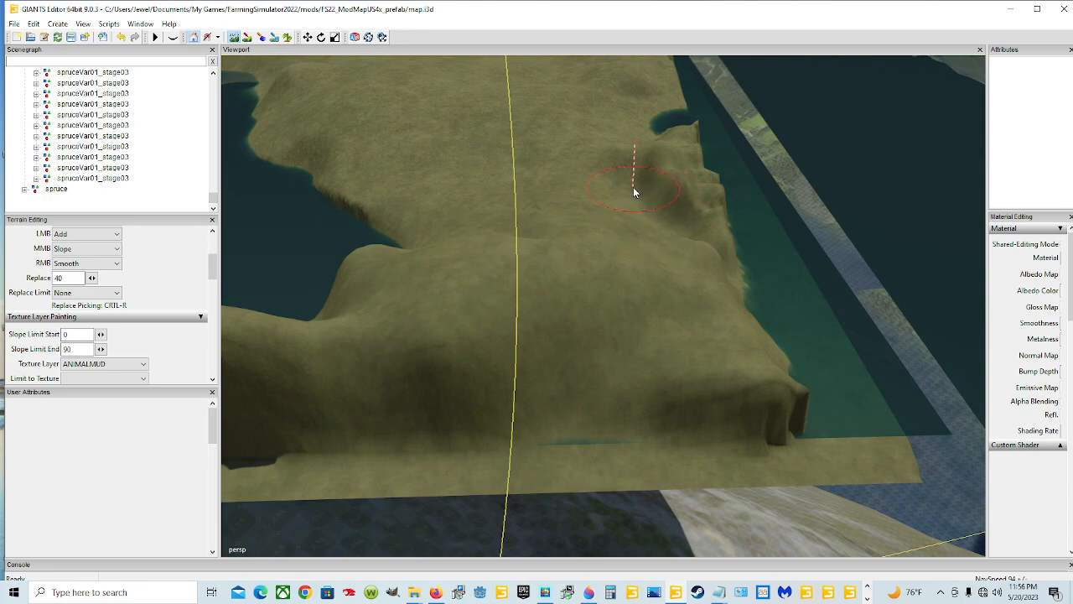
pyautogui.moveTo(634, 192)
pyautogui.mouseDown()
pyautogui.moveTo(673, 229)
pyautogui.moveTo(685, 312)
pyautogui.moveTo(622, 328)
pyautogui.moveTo(698, 317)
pyautogui.mouseUp()
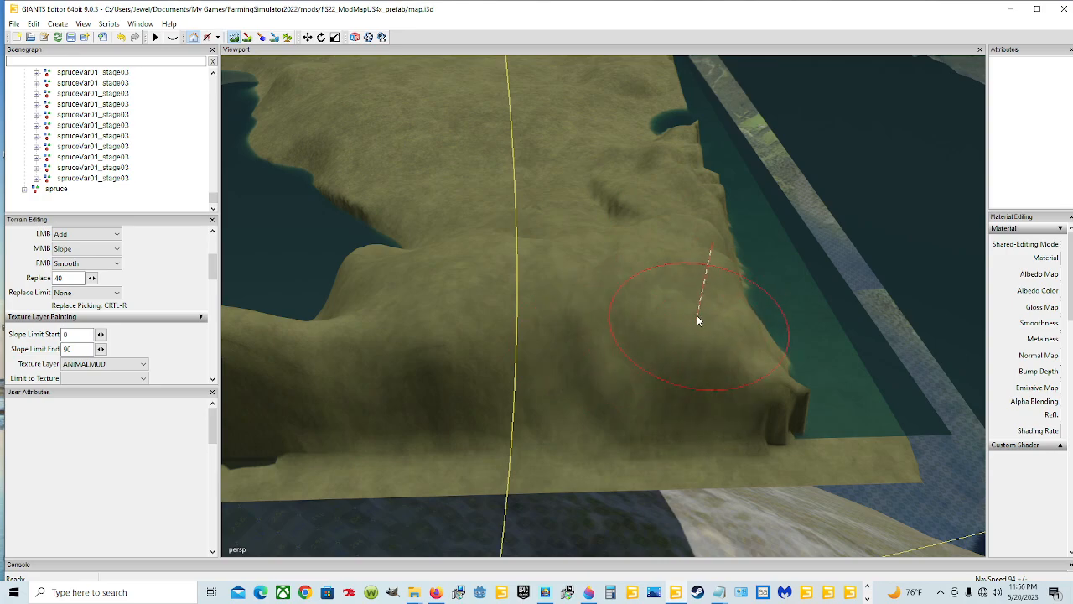
pyautogui.moveTo(697, 317); pyautogui.dragTo(612, 207, button='right')
pyautogui.moveTo(669, 159); pyautogui.dragTo(641, 198, button='right')
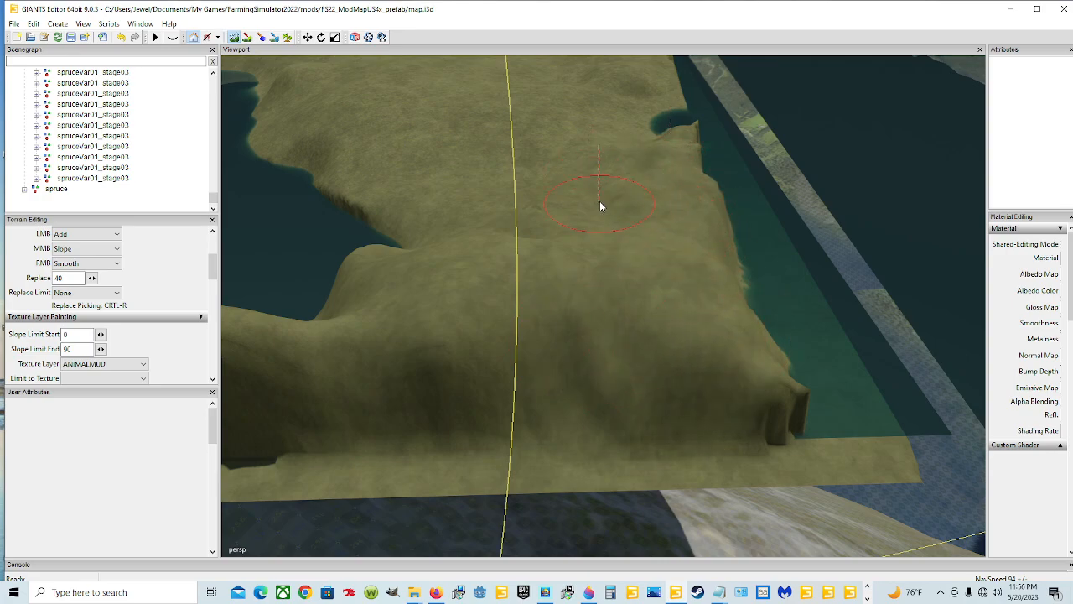
# Step: Raise the ground across the peninsula behind the new hill and blend it smoothly down to the large lake's bank
pyautogui.moveTo(589, 175); pyautogui.dragTo(467, 218)
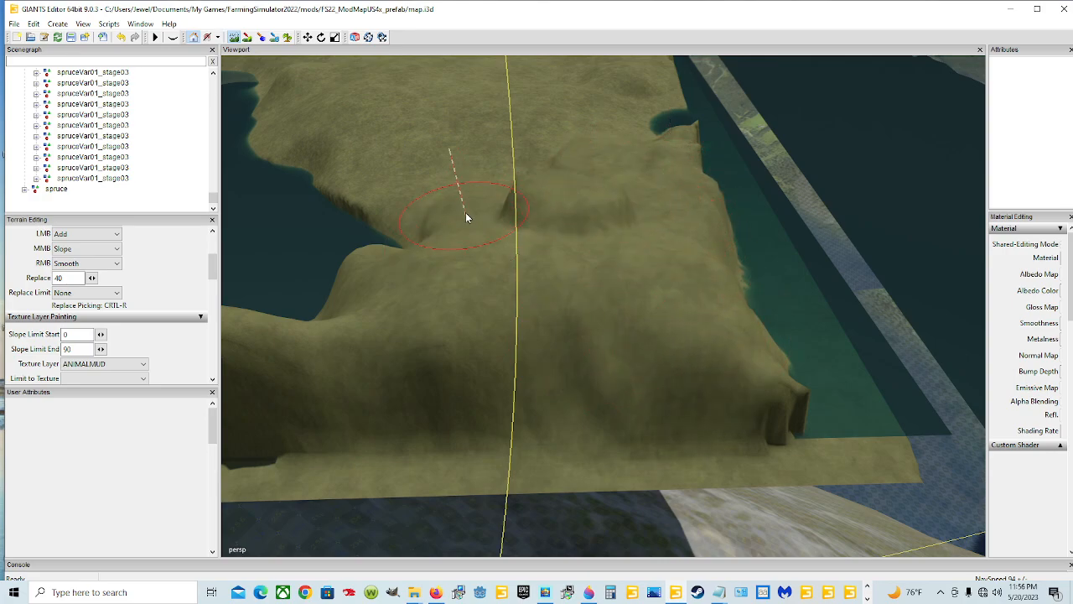
pyautogui.moveTo(466, 218)
pyautogui.mouseDown(button='right')
pyautogui.moveTo(455, 179)
pyautogui.moveTo(578, 199)
pyautogui.mouseUp(button='right')
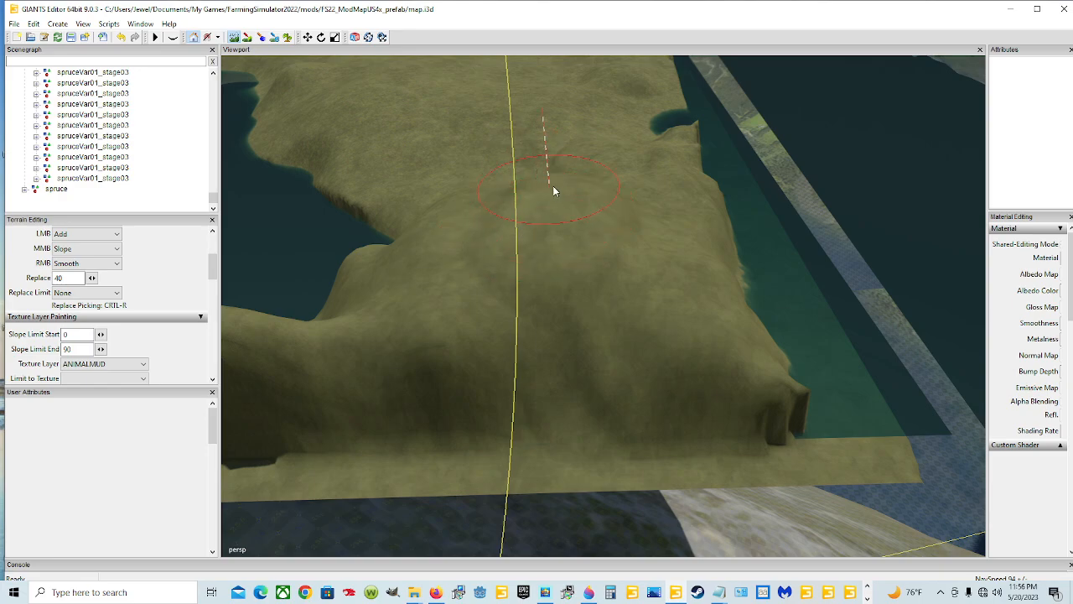
pyautogui.moveTo(553, 189); pyautogui.dragTo(546, 179)
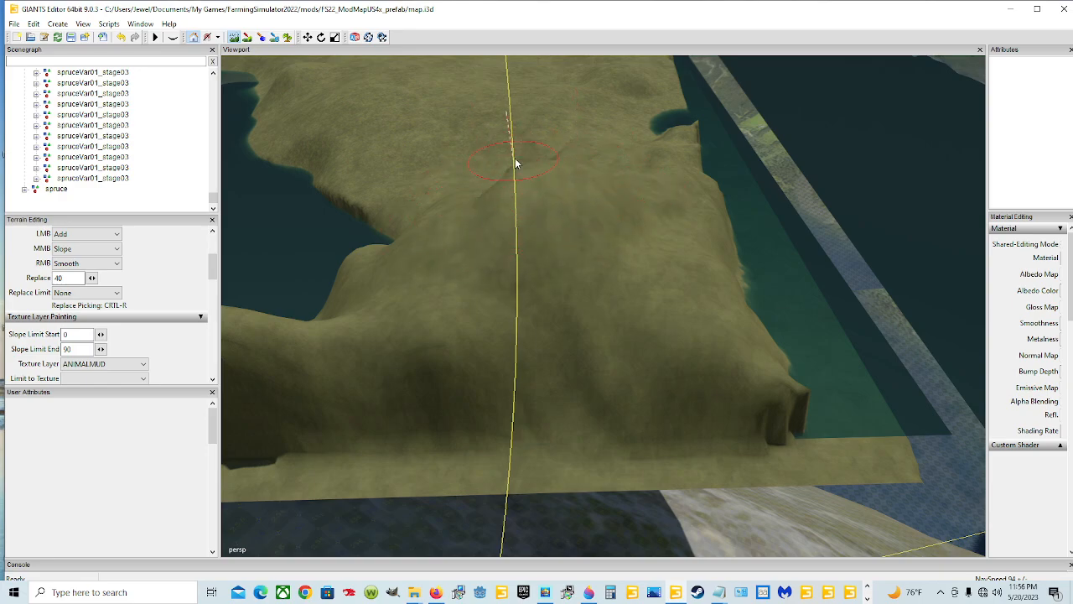
pyautogui.moveTo(399, 258); pyautogui.dragTo(420, 231, button='right')
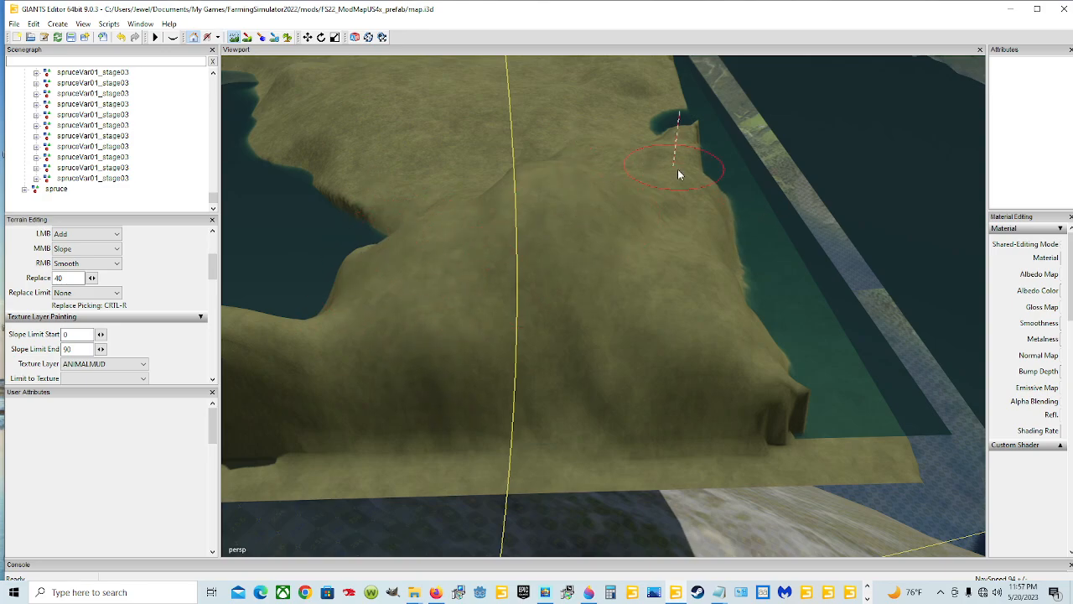
# Step: Examine the reshaped hill, the peninsula and its shorelines from several low viewpoints
pyautogui.keyDown('alt'); pyautogui.moveTo(277, 159); pyautogui.dragTo(632, 369); pyautogui.keyUp('alt')
pyautogui.scroll(2, 611, 390)
pyautogui.scroll(-2, 585, 396)
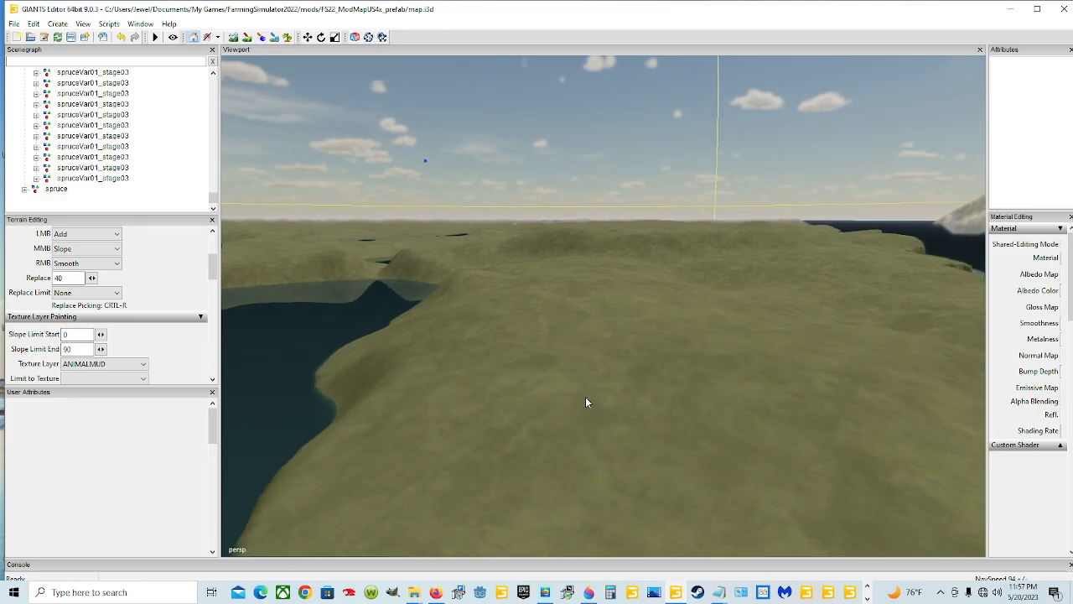
pyautogui.keyDown('alt'); pyautogui.moveTo(585, 397); pyautogui.dragTo(779, 337); pyautogui.keyUp('alt')
pyautogui.scroll(-4, 779, 337)
pyautogui.scroll(-4, 729, 365)
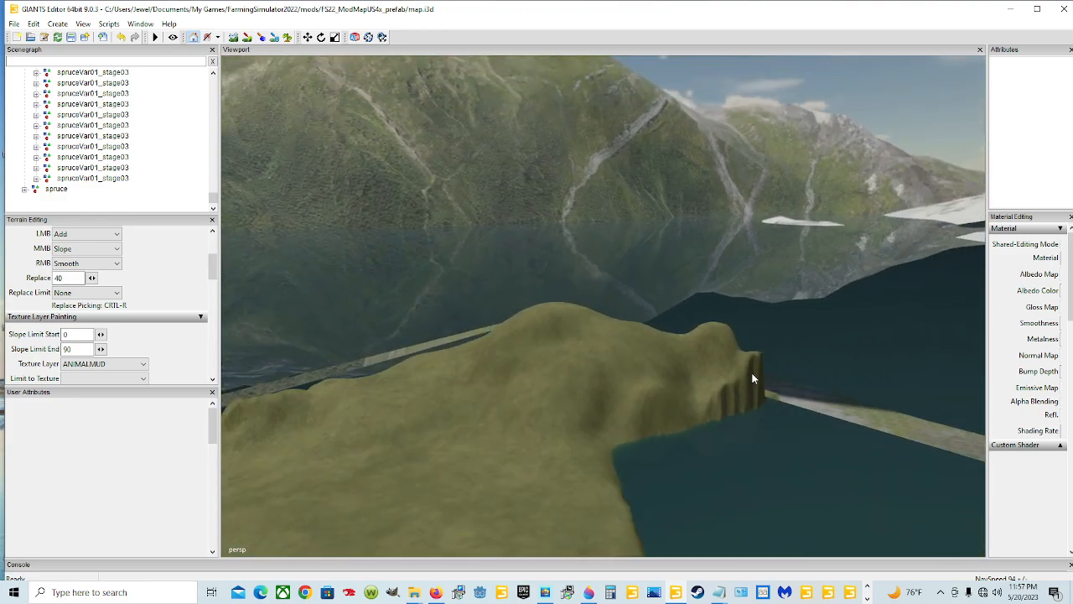
pyautogui.keyDown('alt'); pyautogui.moveTo(752, 377); pyautogui.dragTo(731, 384); pyautogui.keyUp('alt')
pyautogui.scroll(5, 586, 401)
pyautogui.scroll(4, 583, 400)
pyautogui.scroll(-4, 700, 387)
pyautogui.keyDown('alt'); pyautogui.moveTo(656, 371); pyautogui.dragTo(594, 396); pyautogui.keyUp('alt')
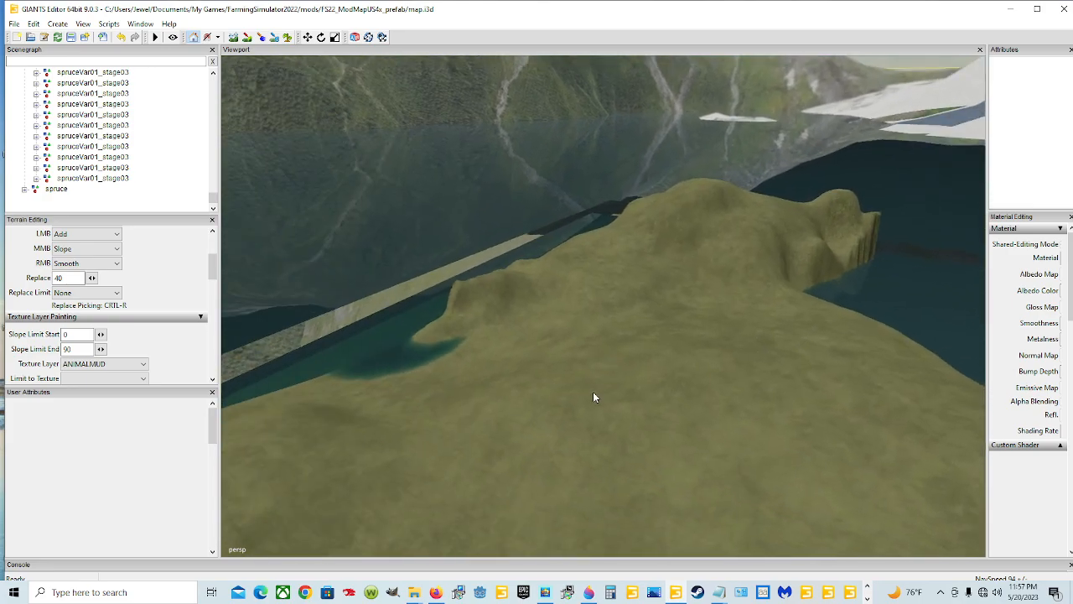
# Step: Add terrain around the small inlet on the outer shore to narrow it, undoing the unwanted brush strokes
pyautogui.click(236, 39)
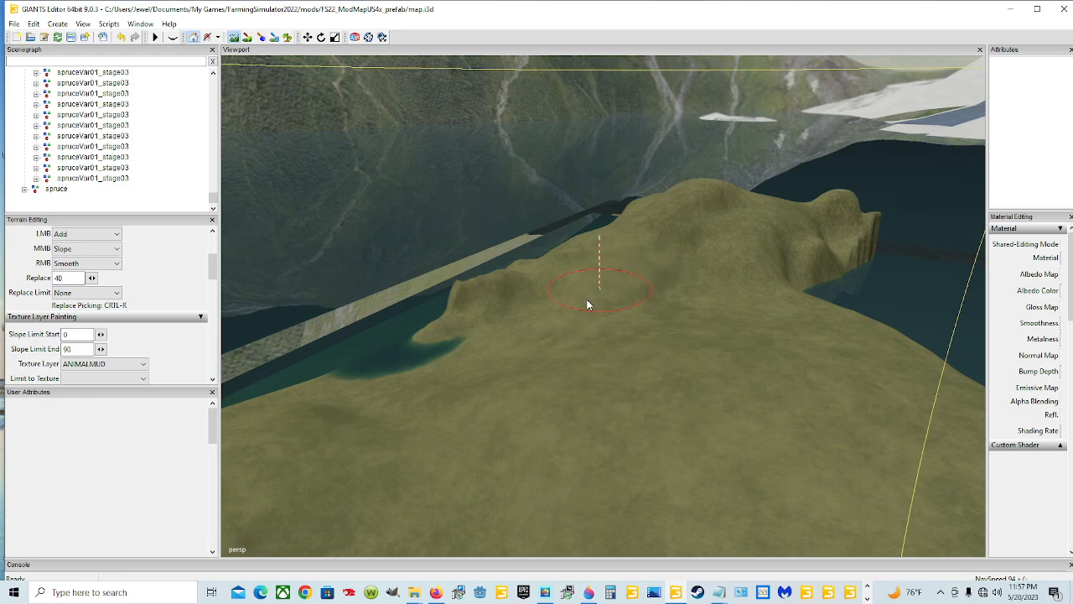
pyautogui.moveTo(566, 299)
pyautogui.mouseDown()
pyautogui.moveTo(511, 304)
pyautogui.moveTo(414, 347)
pyautogui.moveTo(313, 239)
pyautogui.mouseUp()
pyautogui.hotkey('ctrl', 'z')
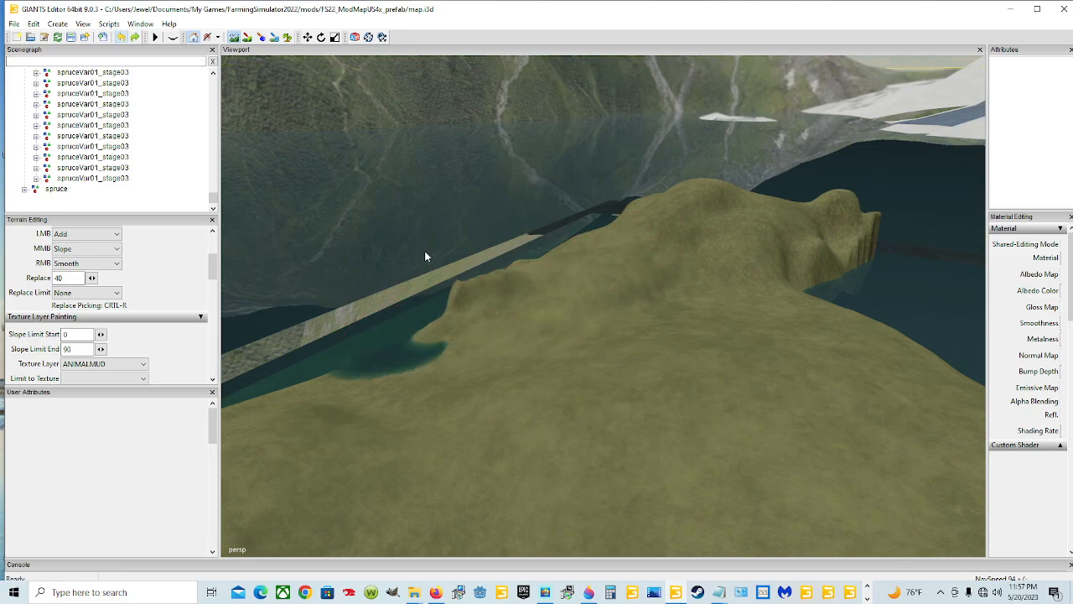
pyautogui.moveTo(443, 366)
pyautogui.mouseDown()
pyautogui.moveTo(355, 367)
pyautogui.moveTo(367, 368)
pyautogui.mouseUp()
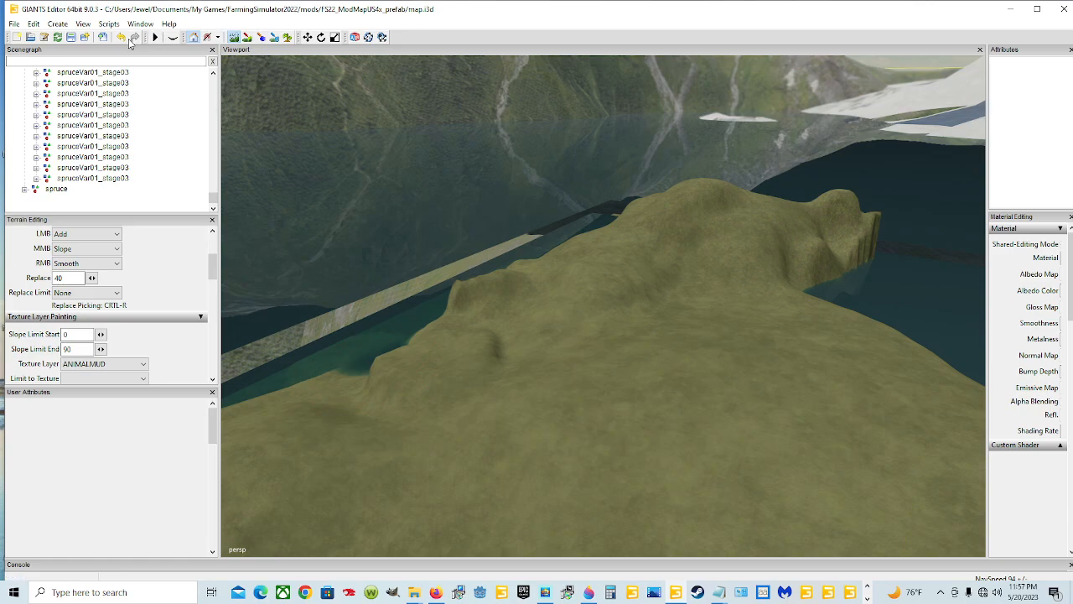
pyautogui.click(122, 37)
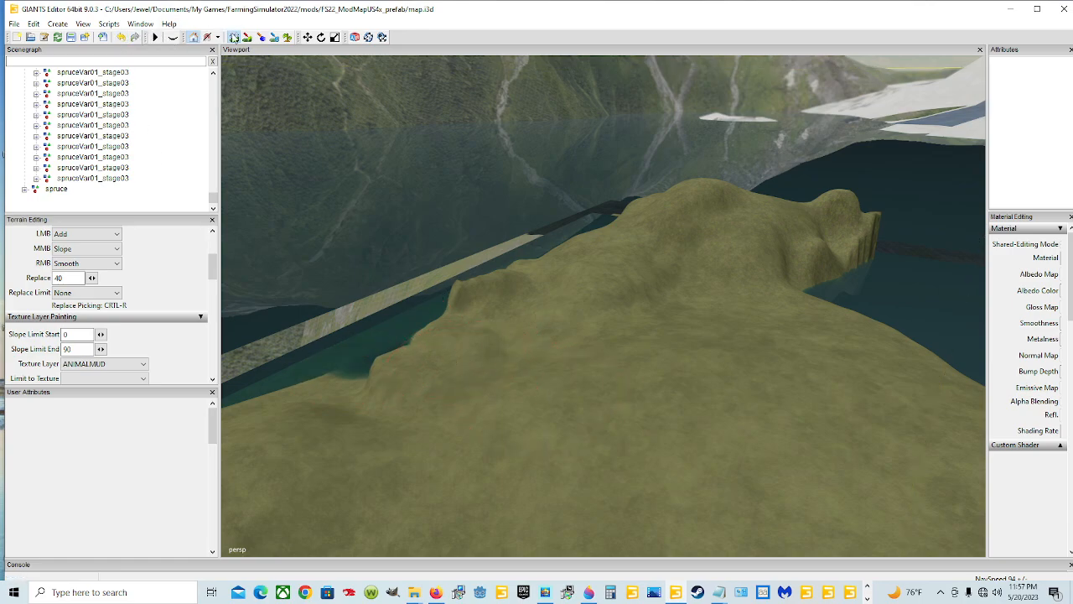
# Step: Fill the rest of the small inlet with the Add brush and smooth the bumpy bank into an even shoreline
pyautogui.keyDown('alt'); pyautogui.moveTo(654, 458); pyautogui.dragTo(711, 495); pyautogui.keyUp('alt')
pyautogui.scroll(5, 510, 463)
pyautogui.scroll(-4, 711, 497)
pyautogui.keyDown('alt'); pyautogui.moveTo(702, 432); pyautogui.dragTo(719, 451); pyautogui.keyUp('alt')
pyautogui.scroll(5, 606, 482)
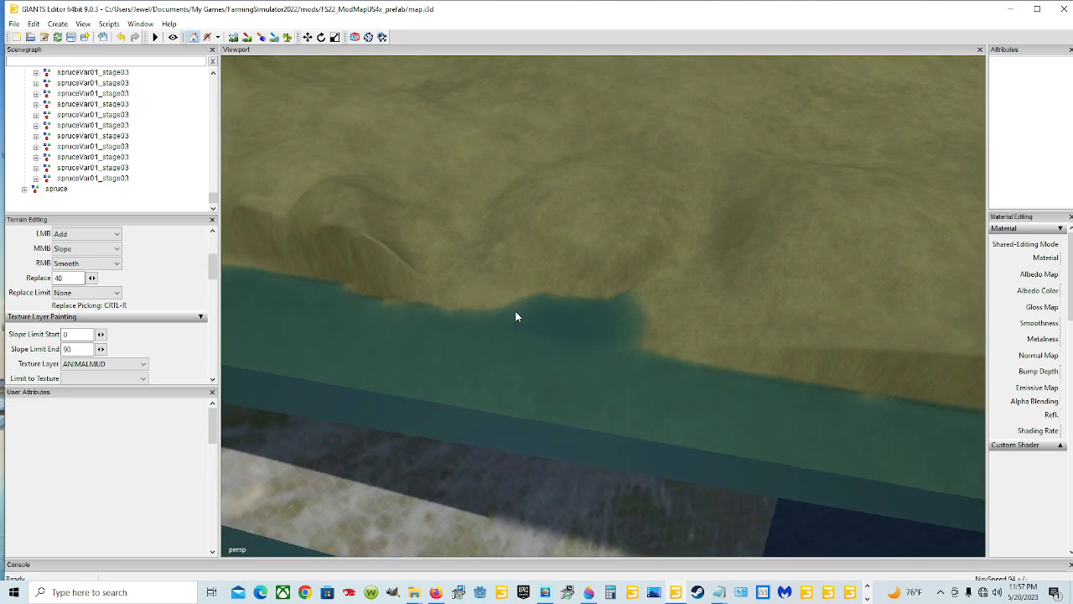
pyautogui.click(234, 37)
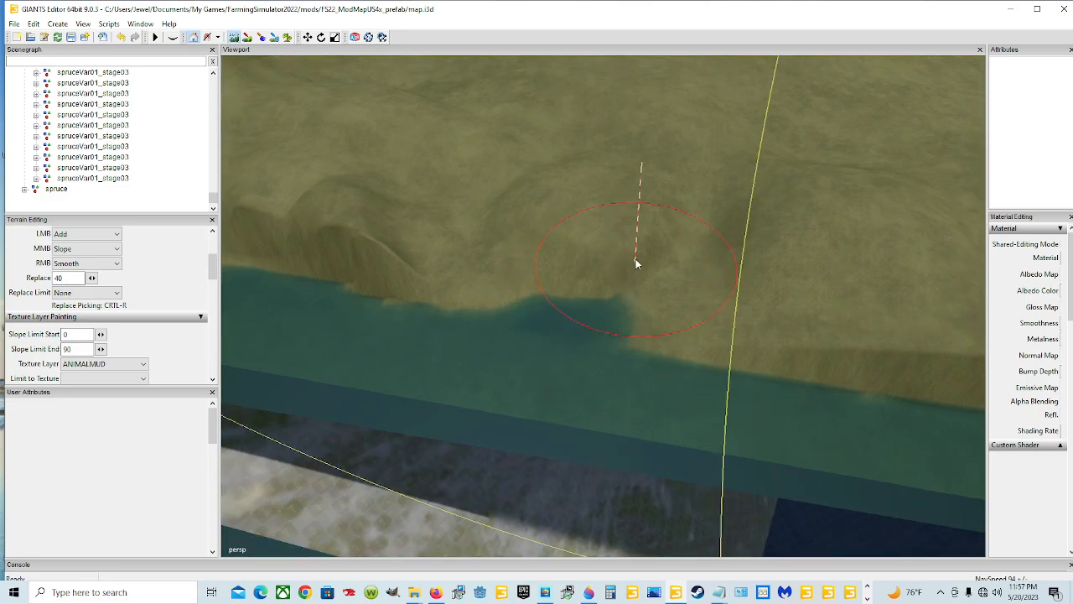
pyautogui.moveTo(650, 260)
pyautogui.mouseDown()
pyautogui.moveTo(579, 232)
pyautogui.moveTo(484, 230)
pyautogui.mouseUp()
pyautogui.moveTo(420, 216)
pyautogui.mouseDown()
pyautogui.moveTo(270, 218)
pyautogui.moveTo(444, 262)
pyautogui.mouseUp()
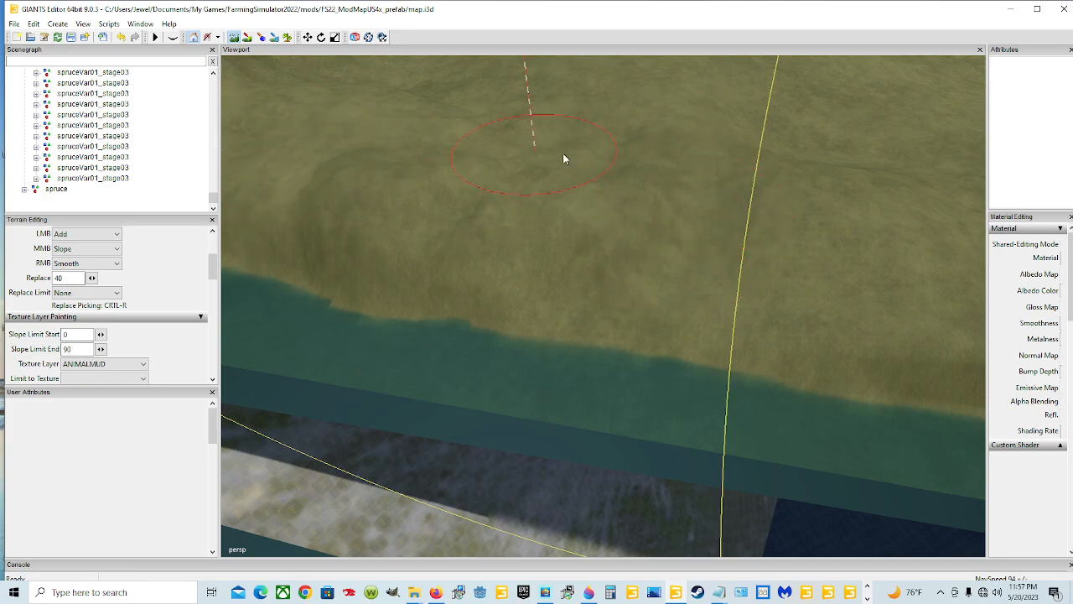
pyautogui.moveTo(436, 269)
pyautogui.mouseDown(button='right')
pyautogui.moveTo(266, 201)
pyautogui.moveTo(281, 197)
pyautogui.mouseUp(button='right')
# Step: Reshape the knob and ridged cliff at the peninsula's lakeside tip into a smooth rounded slope down to the water
pyautogui.keyDown('alt'); pyautogui.moveTo(523, 221); pyautogui.dragTo(469, 159); pyautogui.keyUp('alt')
pyautogui.scroll(5, 471, 157)
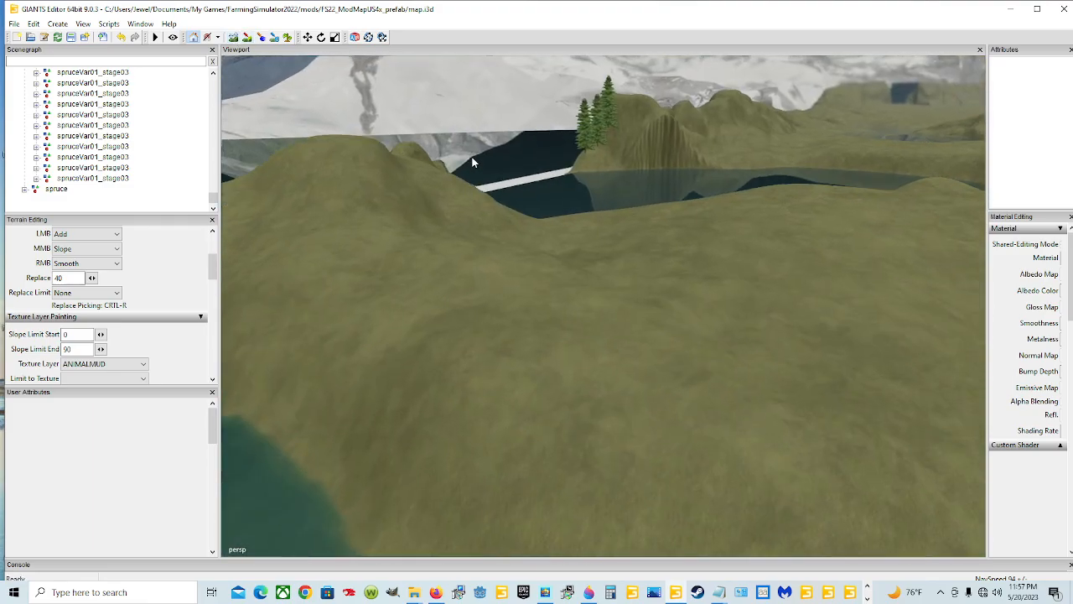
pyautogui.keyDown('alt'); pyautogui.moveTo(525, 226); pyautogui.dragTo(374, 137); pyautogui.keyUp('alt')
pyautogui.scroll(6, 616, 249)
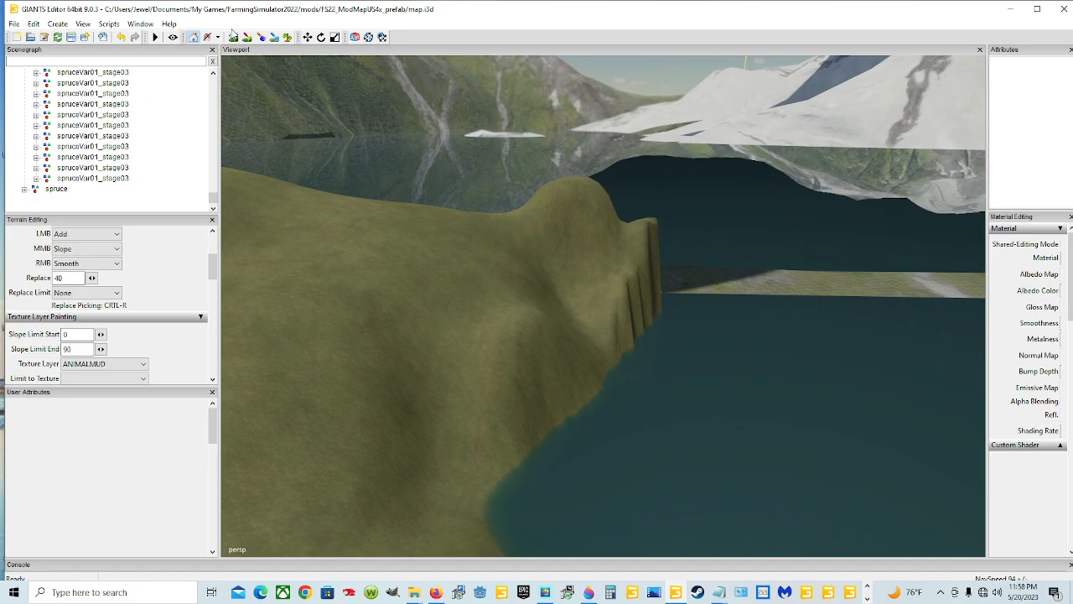
pyautogui.click(232, 37)
pyautogui.moveTo(514, 241)
pyautogui.mouseDown()
pyautogui.moveTo(562, 258)
pyautogui.moveTo(642, 238)
pyautogui.moveTo(600, 318)
pyautogui.moveTo(623, 247)
pyautogui.moveTo(498, 227)
pyautogui.moveTo(534, 223)
pyautogui.moveTo(553, 243)
pyautogui.moveTo(595, 246)
pyautogui.moveTo(601, 273)
pyautogui.moveTo(654, 302)
pyautogui.moveTo(506, 279)
pyautogui.mouseUp()
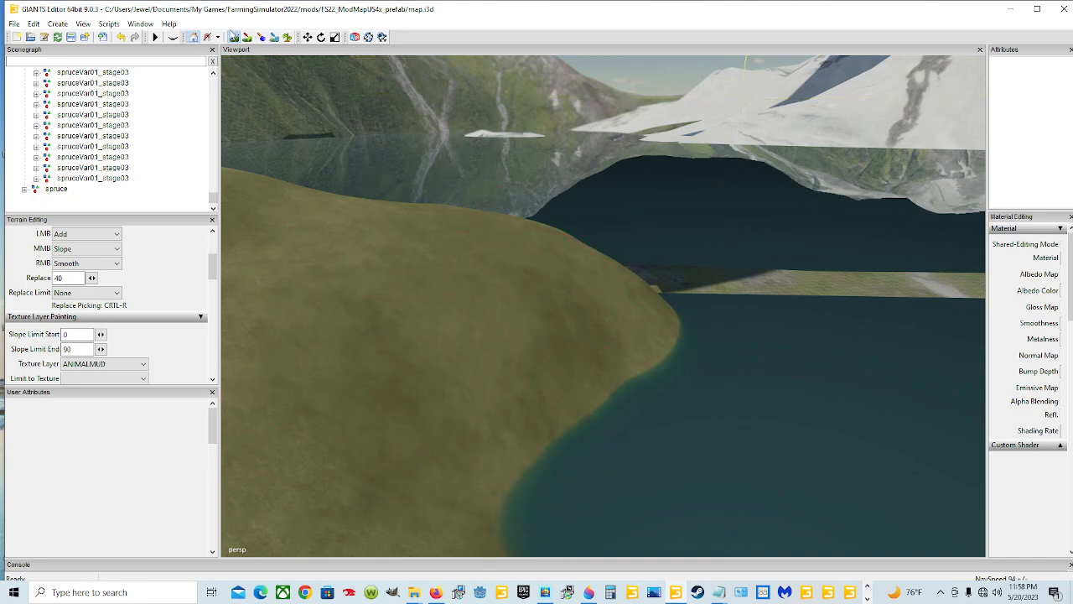
# Step: Smooth the ridged cliff face beside the three spruces into an even slope down to the water
pyautogui.keyDown('alt'); pyautogui.moveTo(342, 85); pyautogui.dragTo(449, 186); pyautogui.keyUp('alt')
pyautogui.scroll(-3, 523, 250)
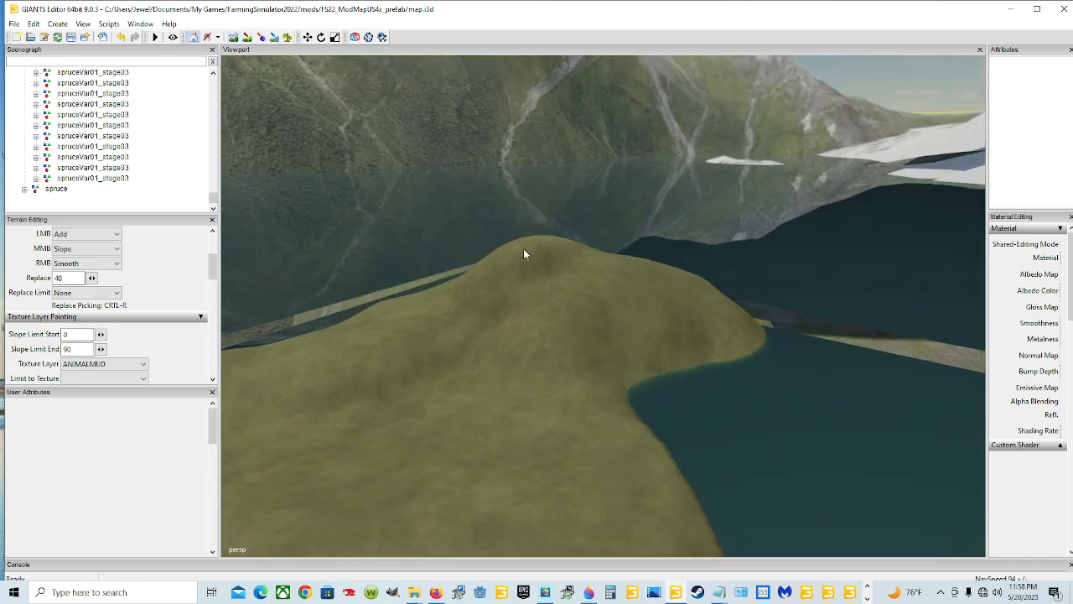
pyautogui.keyDown('alt'); pyautogui.moveTo(523, 250); pyautogui.dragTo(570, 215); pyautogui.keyUp('alt')
pyautogui.scroll(3, 559, 337)
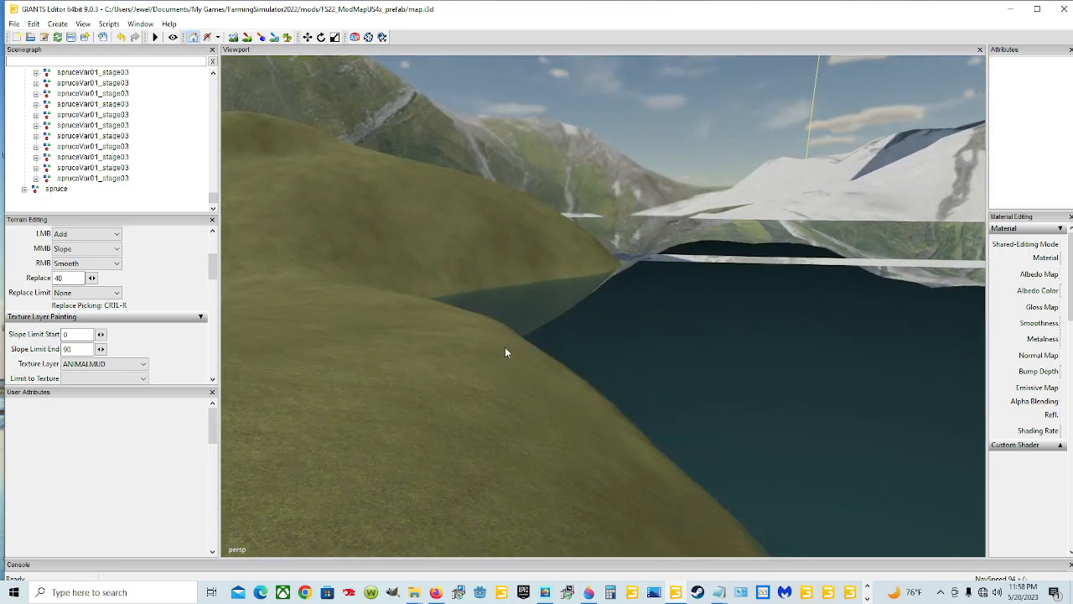
pyautogui.keyDown('alt'); pyautogui.moveTo(505, 353); pyautogui.dragTo(615, 362); pyautogui.keyUp('alt')
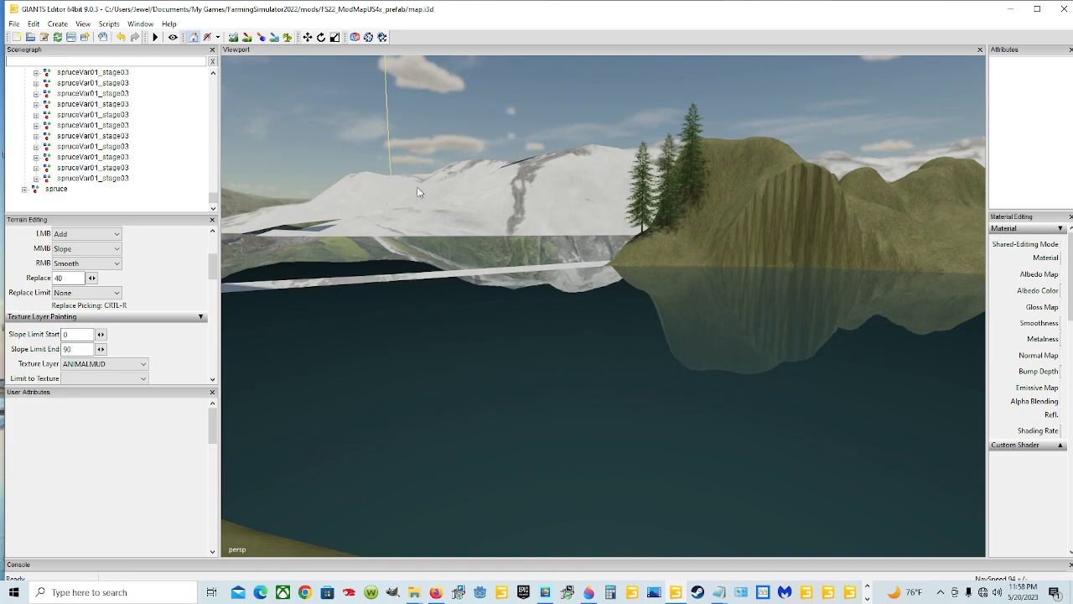
pyautogui.moveTo(498, 361)
pyautogui.keyDown('alt'); pyautogui.mouseDown()
pyautogui.moveTo(636, 377)
pyautogui.moveTo(582, 343)
pyautogui.moveTo(587, 334)
pyautogui.moveTo(515, 369)
pyautogui.mouseUp(); pyautogui.keyUp('alt')
pyautogui.scroll(5, 587, 335)
pyautogui.scroll(2, 586, 335)
pyautogui.scroll(-6, 515, 370)
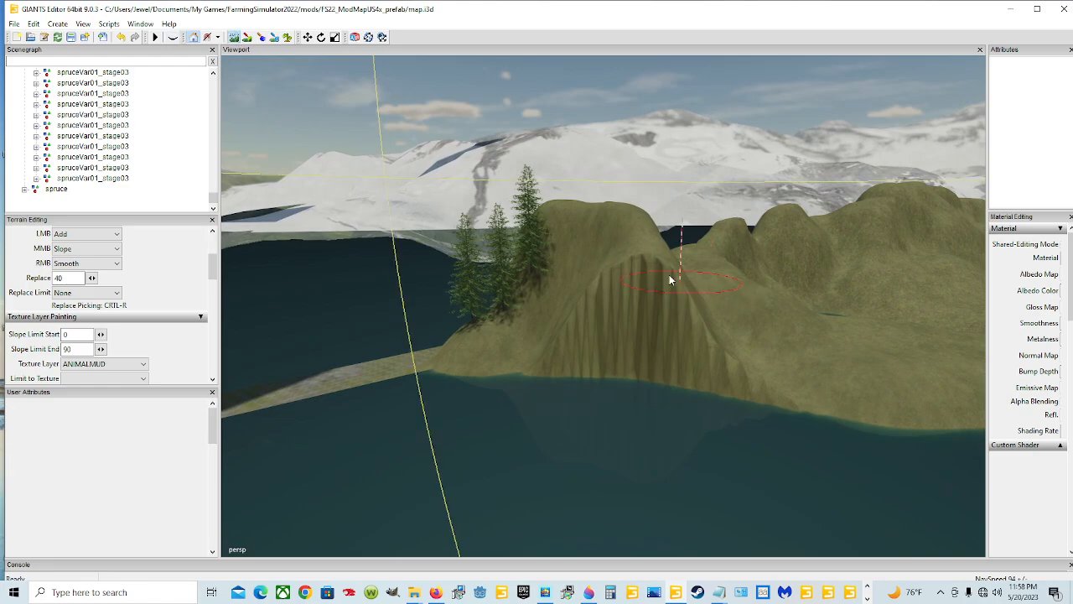
pyautogui.moveTo(642, 264)
pyautogui.mouseDown(button='right')
pyautogui.moveTo(642, 308)
pyautogui.moveTo(613, 355)
pyautogui.moveTo(584, 362)
pyautogui.mouseUp(button='right')
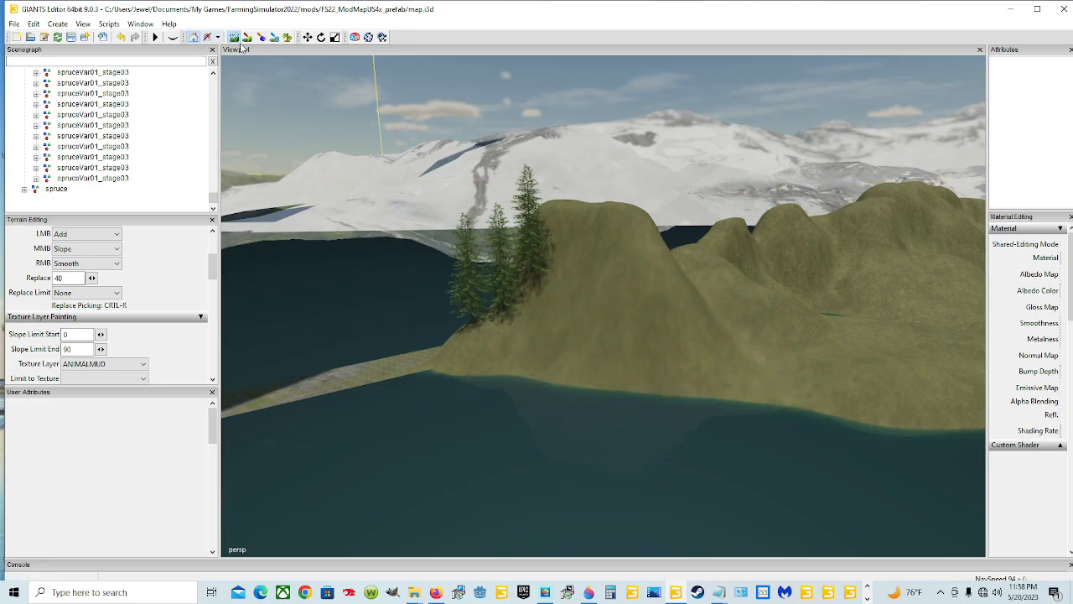
# Step: Cut away the narrow land strip between the lake and the channel with the Subtract brush, leaving a short peninsula by the spruces
pyautogui.moveTo(293, 208); pyautogui.dragTo(606, 369, button='right')
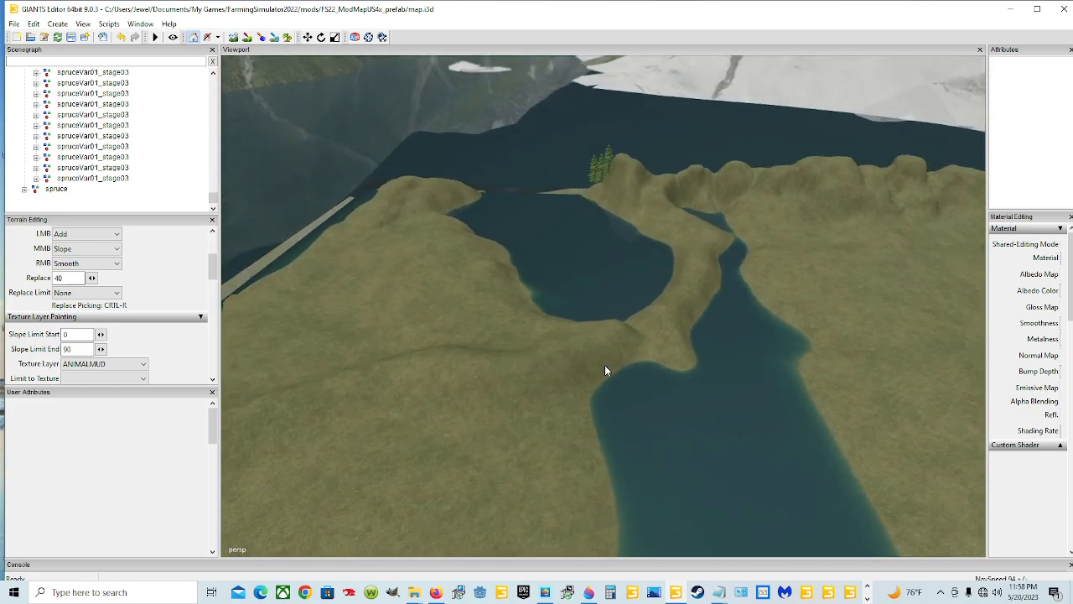
pyautogui.click(235, 38)
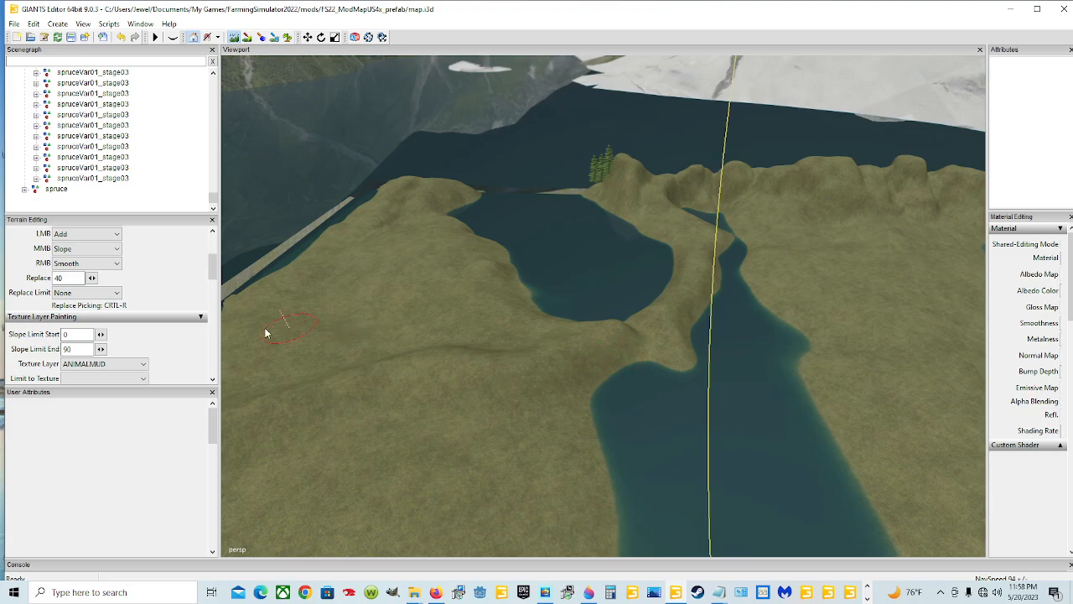
pyautogui.click(102, 234)
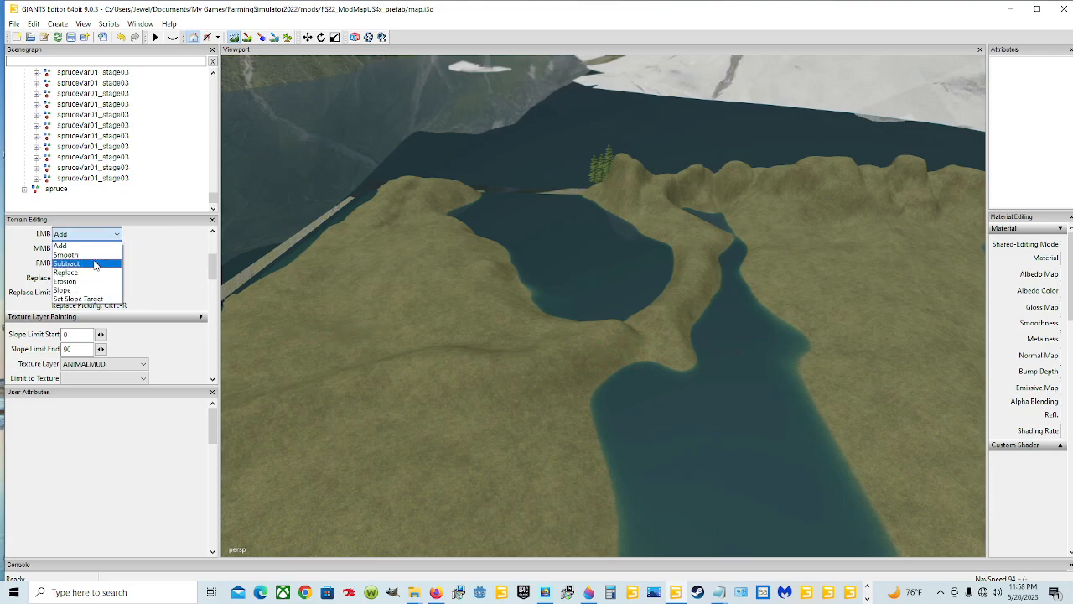
pyautogui.click(94, 264)
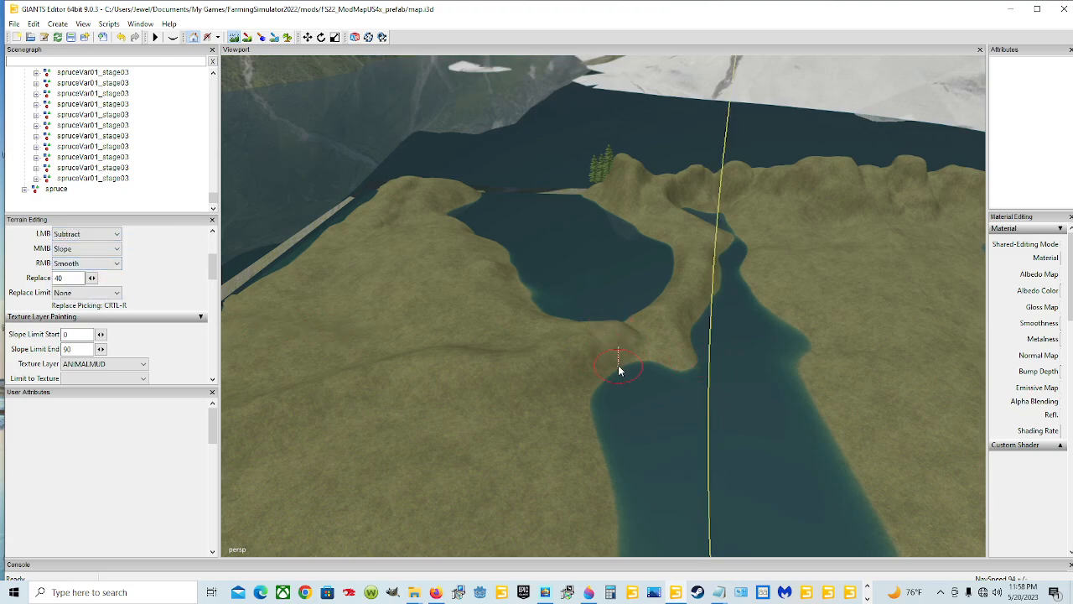
pyautogui.moveTo(608, 363)
pyautogui.mouseDown()
pyautogui.moveTo(570, 326)
pyautogui.moveTo(586, 329)
pyautogui.mouseUp()
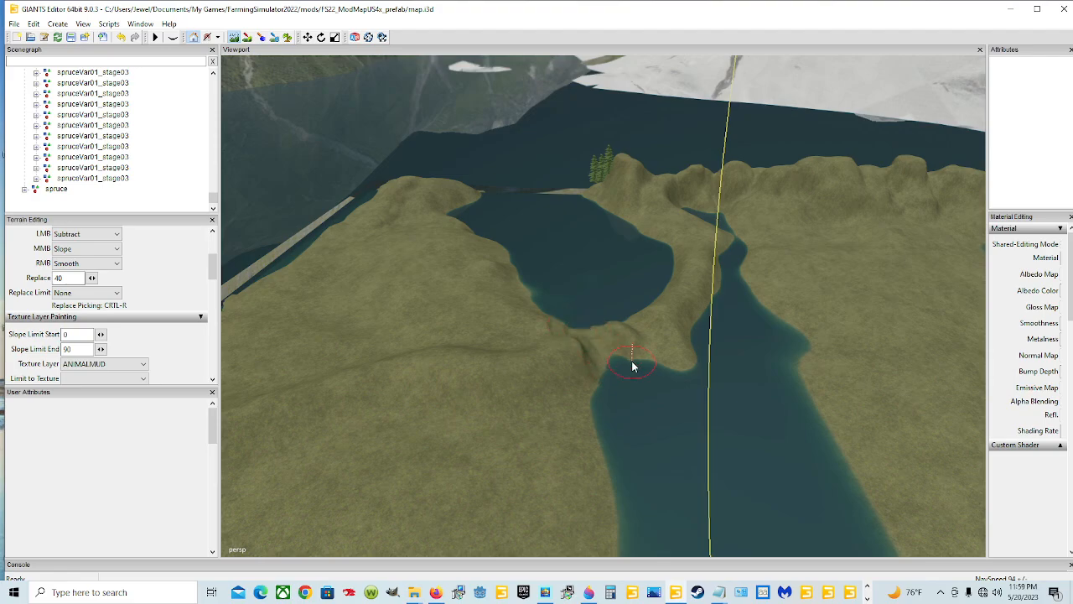
pyautogui.moveTo(651, 321)
pyautogui.mouseDown()
pyautogui.moveTo(682, 343)
pyautogui.moveTo(678, 304)
pyautogui.moveTo(679, 314)
pyautogui.mouseUp()
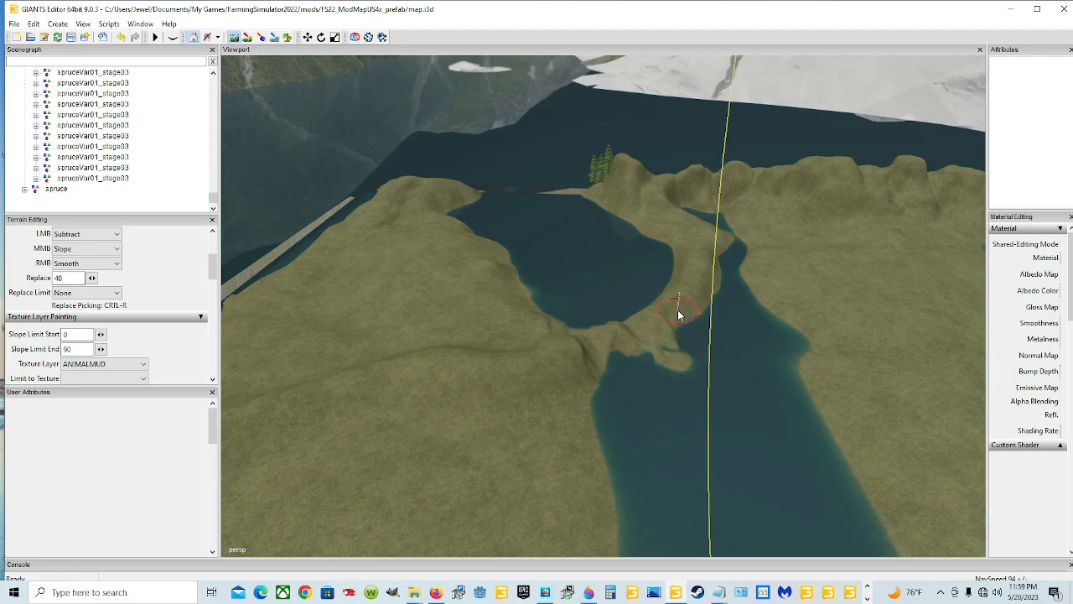
pyautogui.moveTo(663, 352)
pyautogui.mouseDown()
pyautogui.moveTo(649, 321)
pyautogui.moveTo(663, 357)
pyautogui.moveTo(694, 344)
pyautogui.moveTo(601, 335)
pyautogui.moveTo(593, 323)
pyautogui.mouseUp()
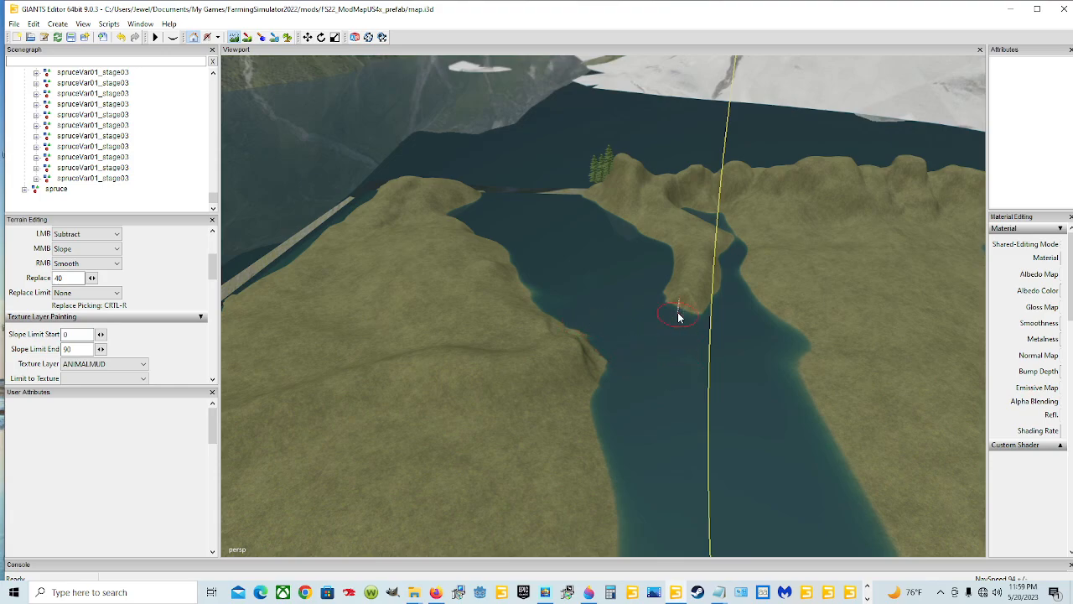
pyautogui.moveTo(679, 317)
pyautogui.mouseDown()
pyautogui.moveTo(698, 279)
pyautogui.moveTo(690, 304)
pyautogui.moveTo(687, 280)
pyautogui.moveTo(717, 273)
pyautogui.moveTo(683, 261)
pyautogui.moveTo(704, 285)
pyautogui.mouseUp()
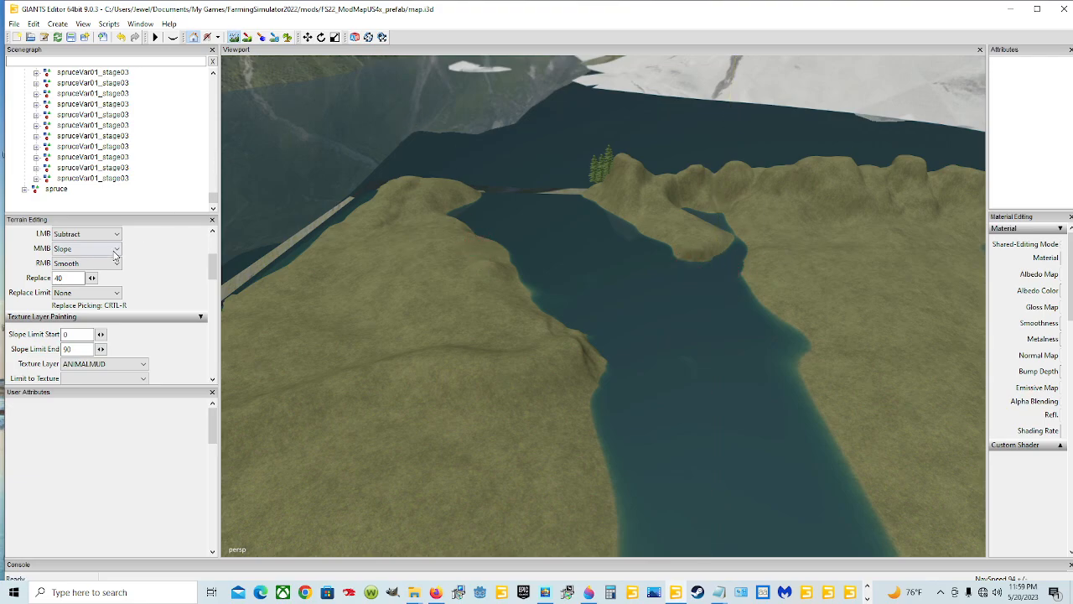
# Step: Rebuild the rough bank opposite the peninsula with the Add brush, extending it into the channel as a rounded, smooth shoreline
pyautogui.click(116, 233)
pyautogui.click(84, 244)
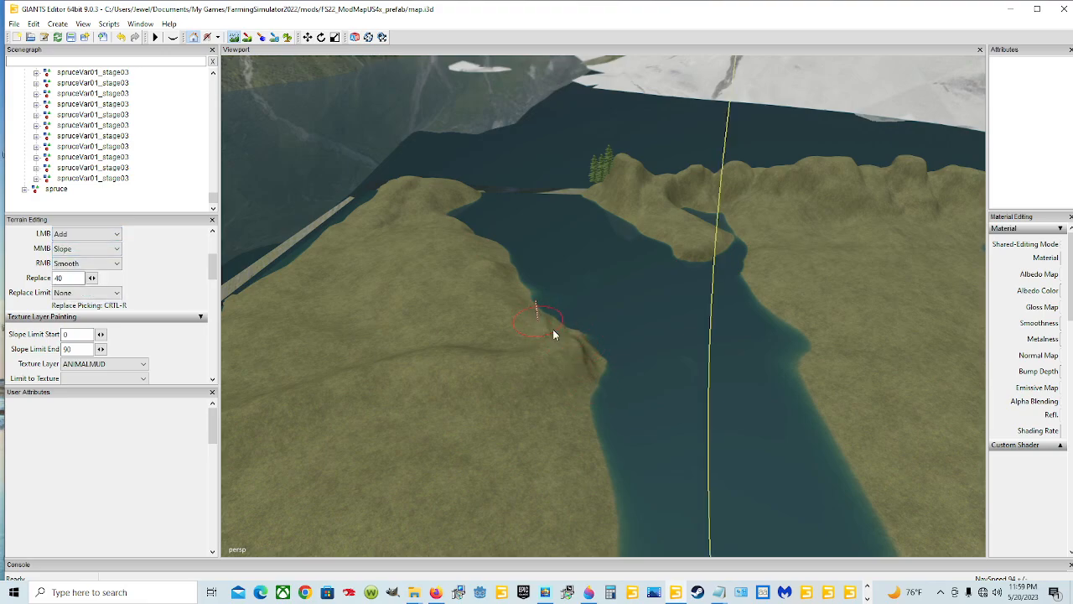
pyautogui.moveTo(553, 335)
pyautogui.mouseDown()
pyautogui.moveTo(615, 347)
pyautogui.moveTo(552, 321)
pyautogui.mouseUp()
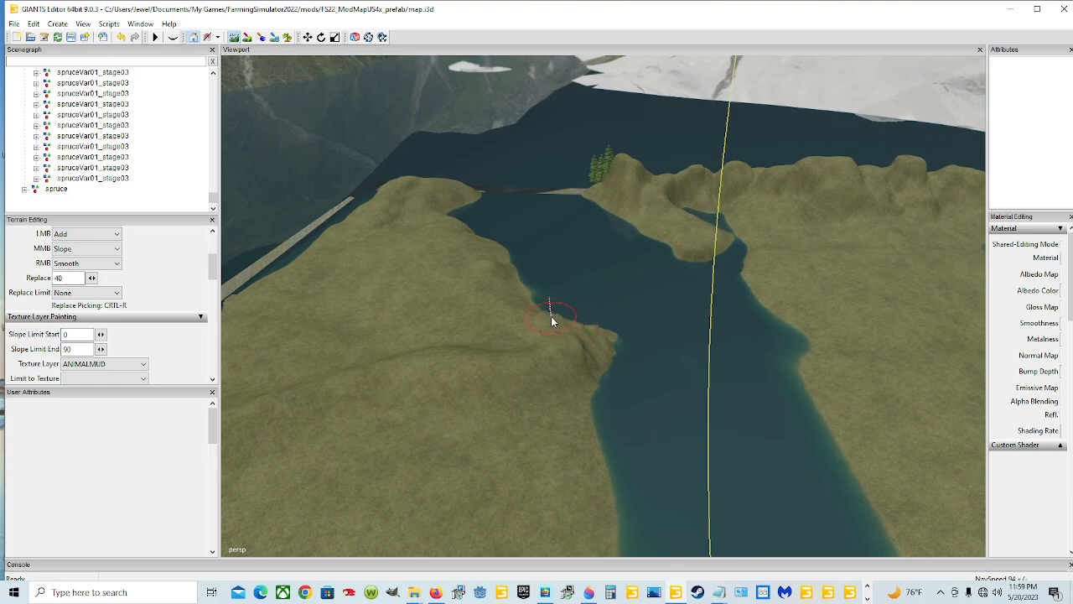
pyautogui.moveTo(622, 345)
pyautogui.mouseDown()
pyautogui.moveTo(594, 436)
pyautogui.moveTo(632, 383)
pyautogui.moveTo(634, 339)
pyautogui.moveTo(646, 477)
pyautogui.moveTo(656, 402)
pyautogui.moveTo(645, 360)
pyautogui.moveTo(650, 376)
pyautogui.moveTo(533, 316)
pyautogui.mouseUp()
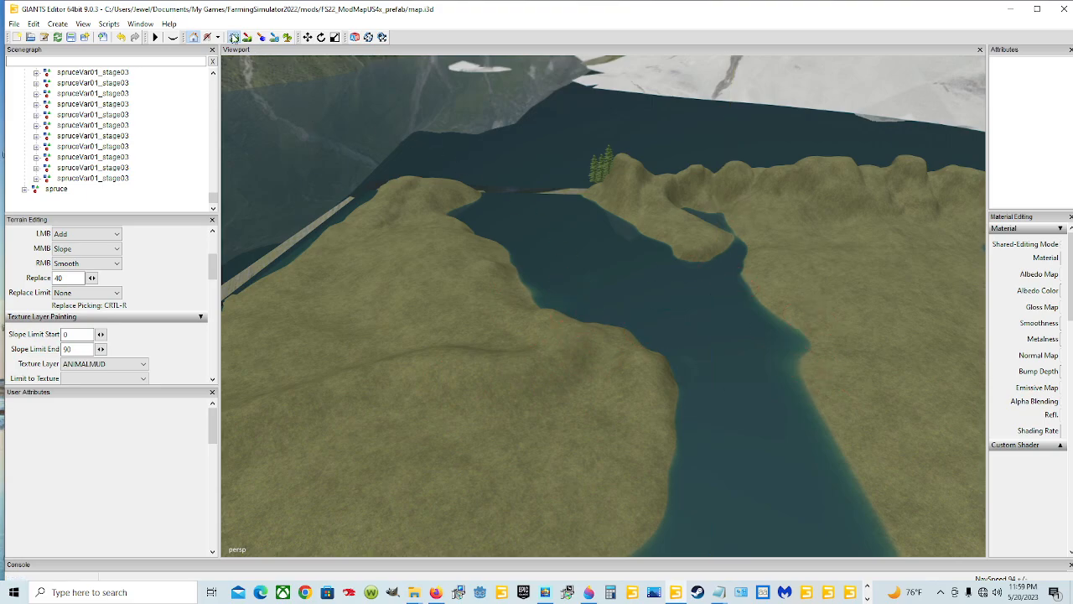
# Step: Fill the narrow inlet behind the spruce peninsula and smooth the new land into a rounded bank along the channel
pyautogui.keyDown('alt'); pyautogui.moveTo(446, 357); pyautogui.dragTo(759, 375); pyautogui.keyUp('alt')
pyautogui.scroll(7, 751, 388)
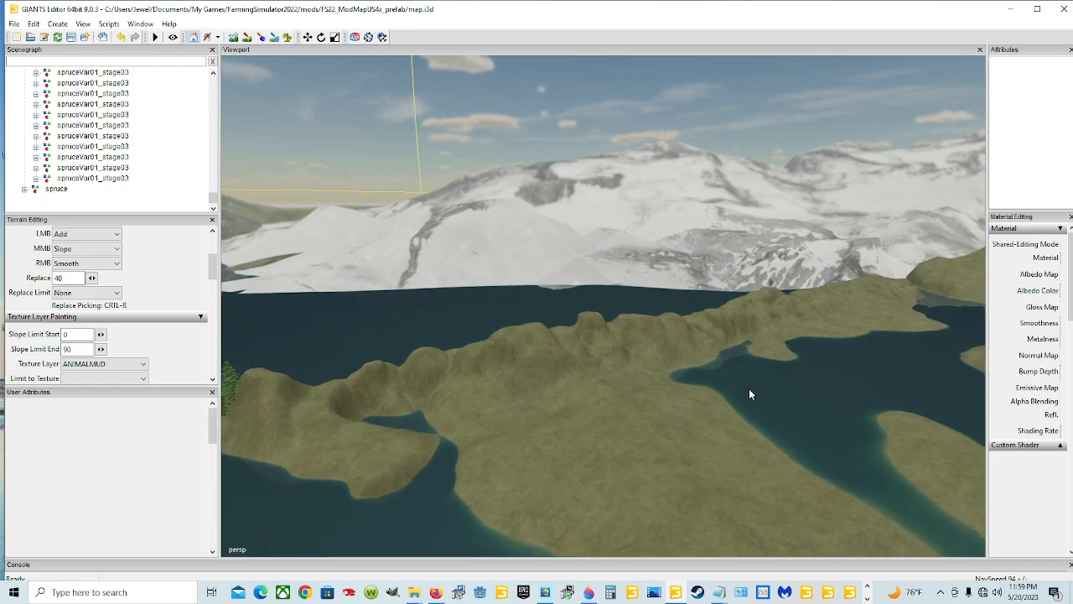
pyautogui.scroll(10, 742, 391)
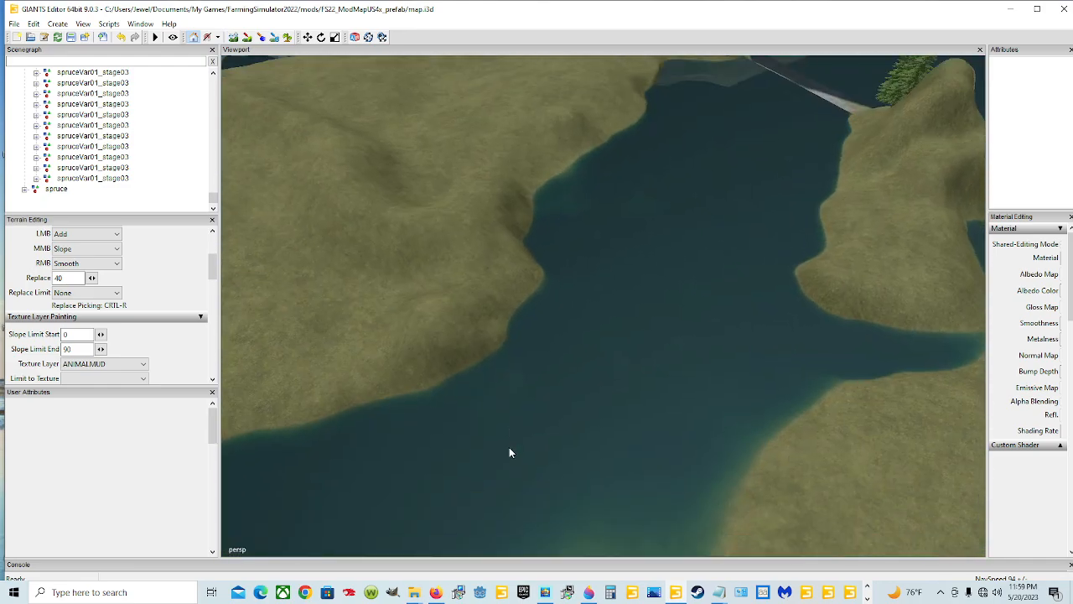
pyautogui.scroll(1, 508, 448)
pyautogui.keyDown('alt'); pyautogui.moveTo(620, 412); pyautogui.dragTo(709, 366); pyautogui.keyUp('alt')
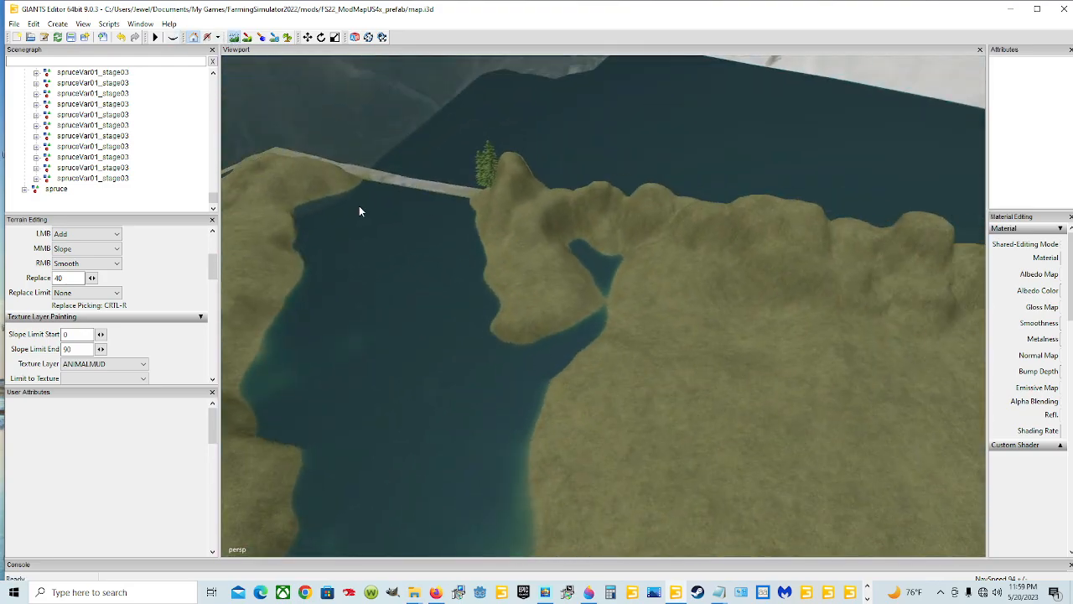
pyautogui.moveTo(628, 275)
pyautogui.mouseDown(button='right')
pyautogui.moveTo(581, 233)
pyautogui.moveTo(582, 211)
pyautogui.mouseUp(button='right')
pyautogui.moveTo(618, 379)
pyautogui.mouseDown(button='right')
pyautogui.moveTo(587, 335)
pyautogui.moveTo(550, 388)
pyautogui.moveTo(538, 342)
pyautogui.moveTo(484, 309)
pyautogui.mouseUp(button='right')
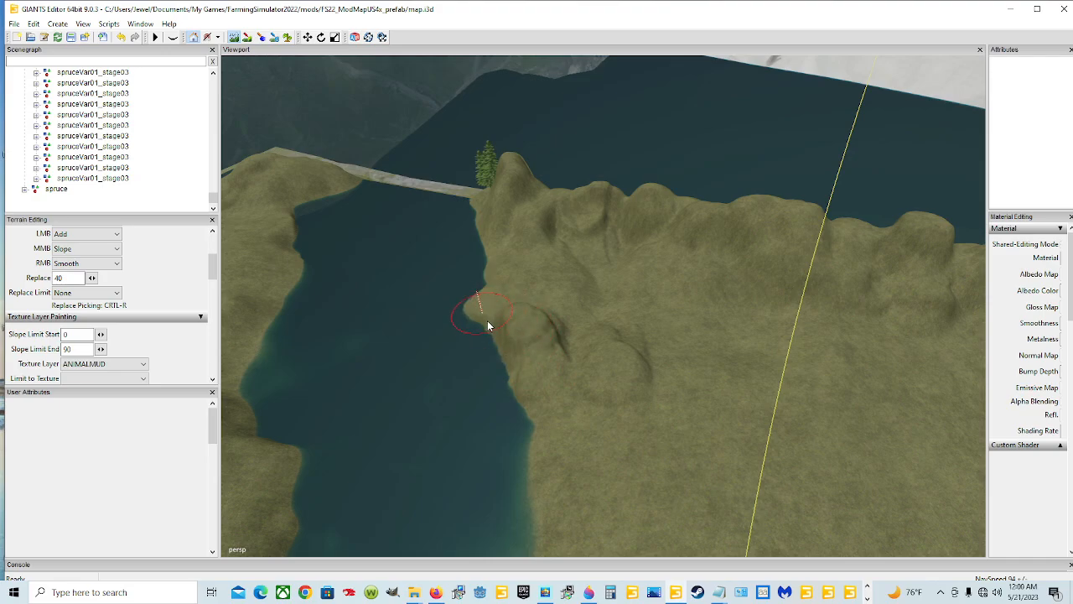
pyautogui.moveTo(500, 374); pyautogui.dragTo(480, 344, button='right')
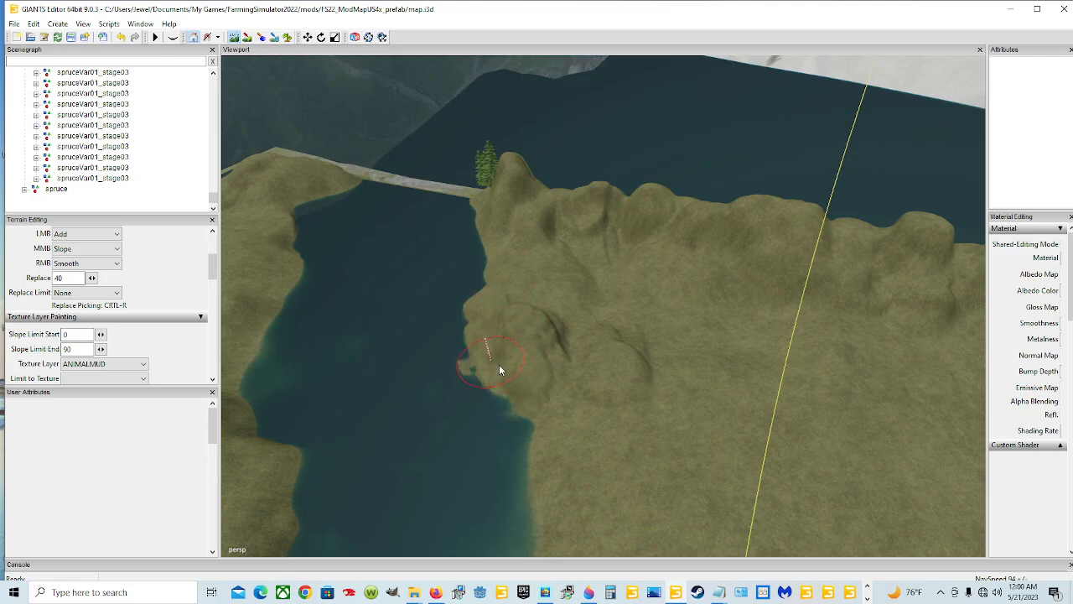
pyautogui.moveTo(491, 287); pyautogui.dragTo(530, 315, button='right')
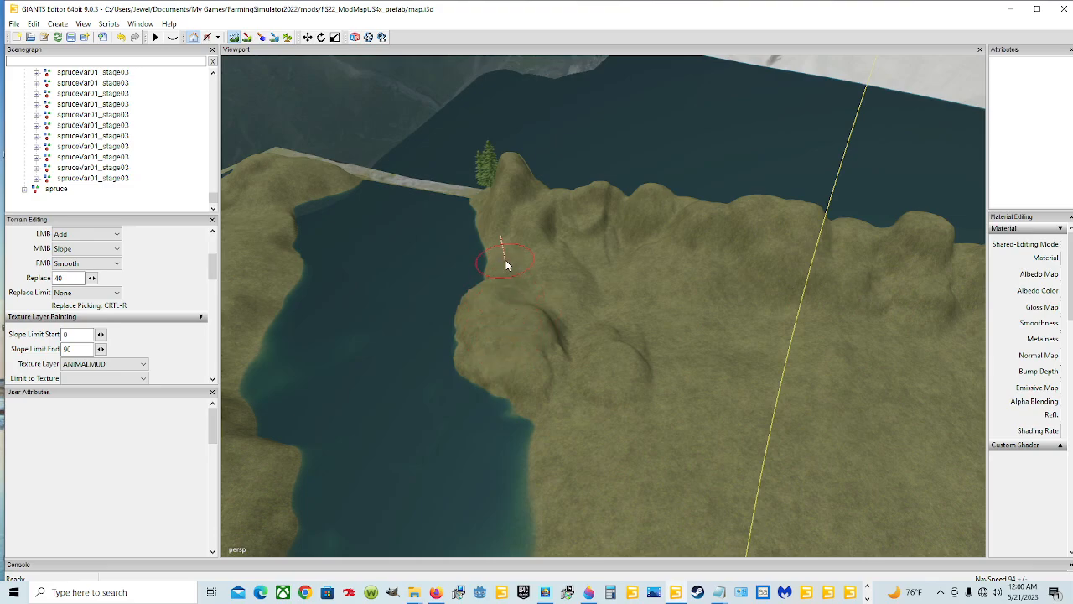
pyautogui.moveTo(506, 262); pyautogui.dragTo(508, 243, button='right')
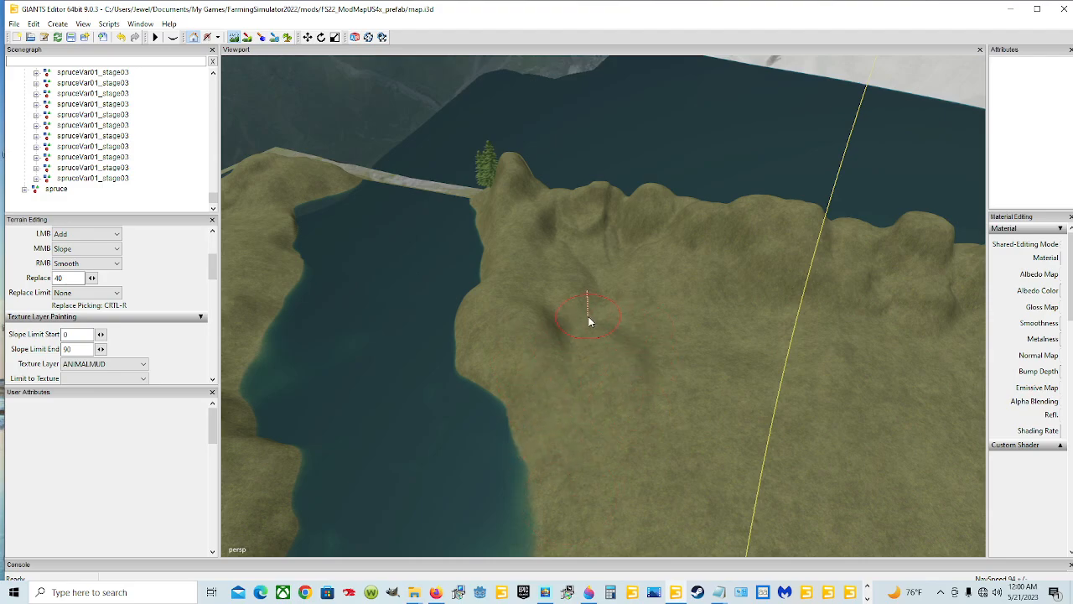
# Step: Build up the slope behind the rounded bank and fill the gaps between the ridge knobs nearest the spruces
pyautogui.moveTo(589, 321); pyautogui.dragTo(620, 323)
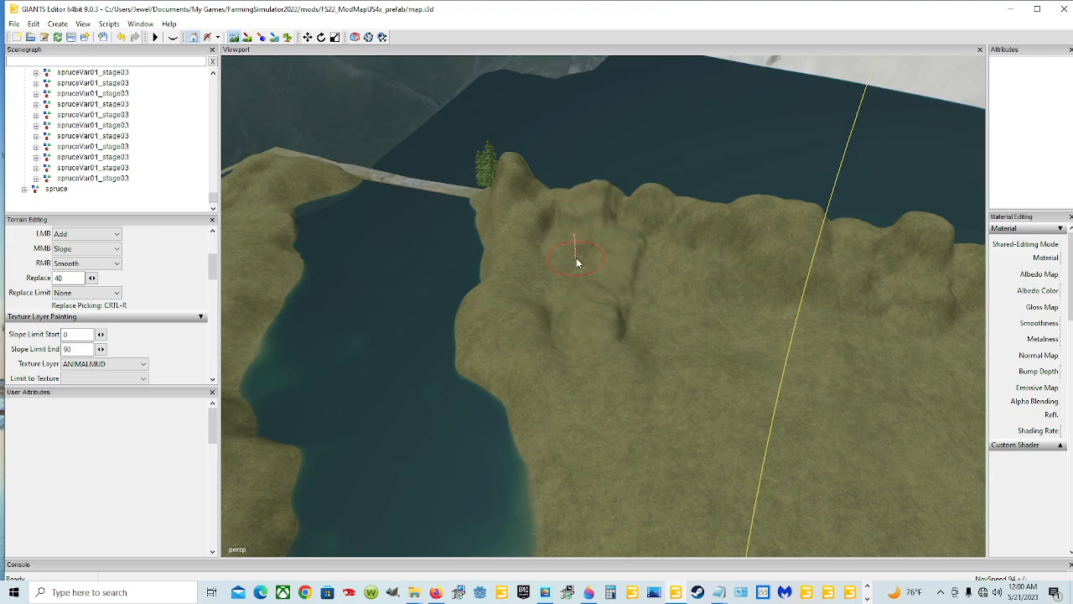
pyautogui.moveTo(558, 219)
pyautogui.mouseDown()
pyautogui.moveTo(541, 182)
pyautogui.moveTo(589, 198)
pyautogui.moveTo(628, 196)
pyautogui.moveTo(575, 179)
pyautogui.moveTo(631, 189)
pyautogui.moveTo(559, 219)
pyautogui.moveTo(589, 235)
pyautogui.moveTo(636, 221)
pyautogui.mouseUp()
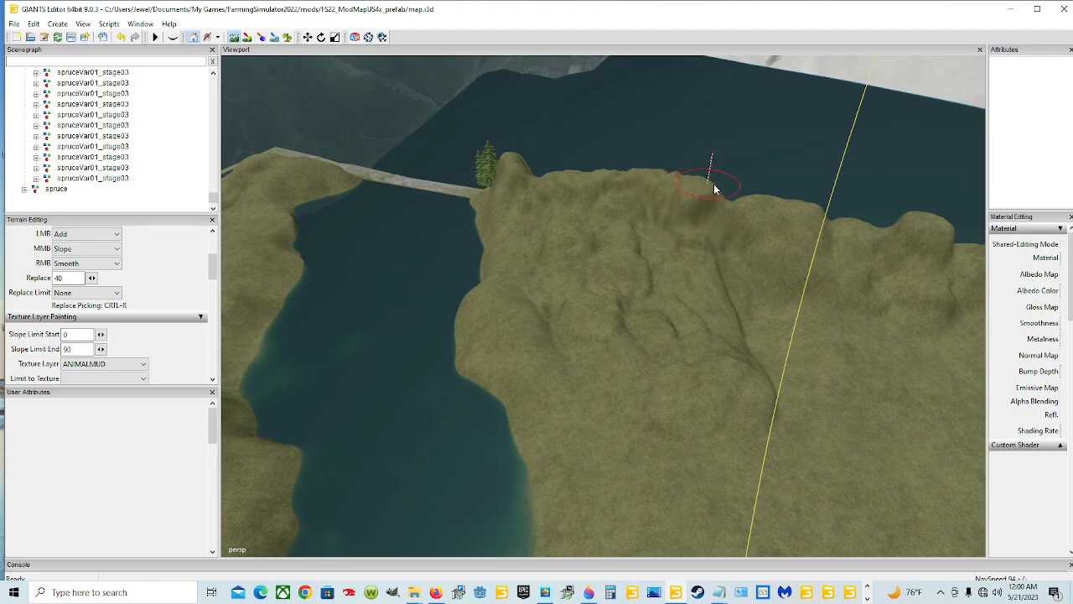
pyautogui.moveTo(703, 207)
pyautogui.mouseDown(button='right')
pyautogui.moveTo(744, 207)
pyautogui.moveTo(737, 291)
pyautogui.moveTo(766, 343)
pyautogui.moveTo(805, 243)
pyautogui.moveTo(747, 210)
pyautogui.mouseUp(button='right')
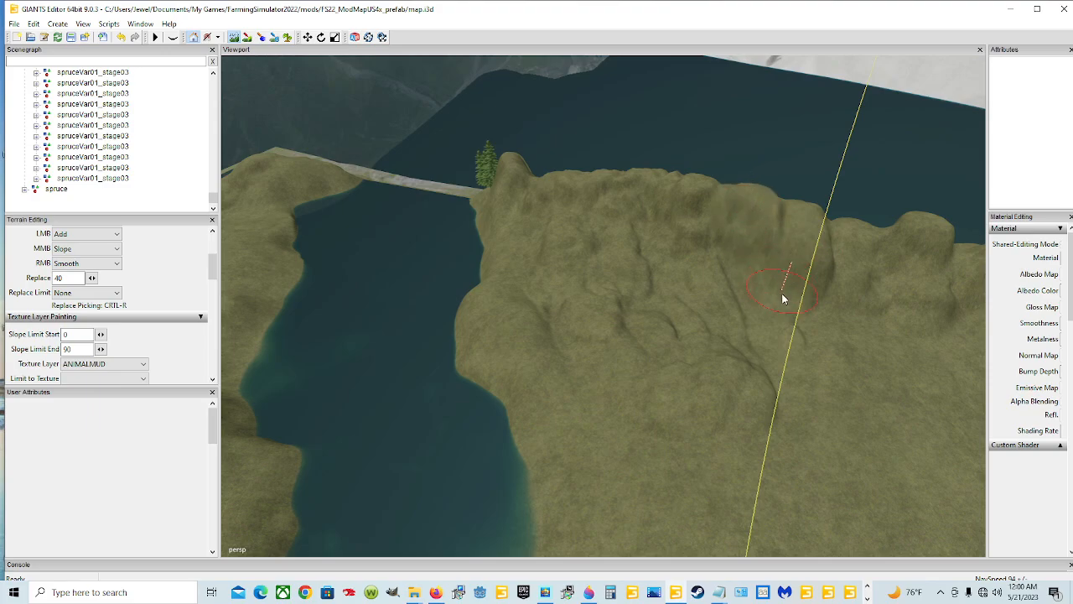
pyautogui.moveTo(782, 298)
pyautogui.mouseDown(button='right')
pyautogui.moveTo(760, 326)
pyautogui.moveTo(747, 274)
pyautogui.moveTo(683, 314)
pyautogui.moveTo(681, 273)
pyautogui.mouseUp(button='right')
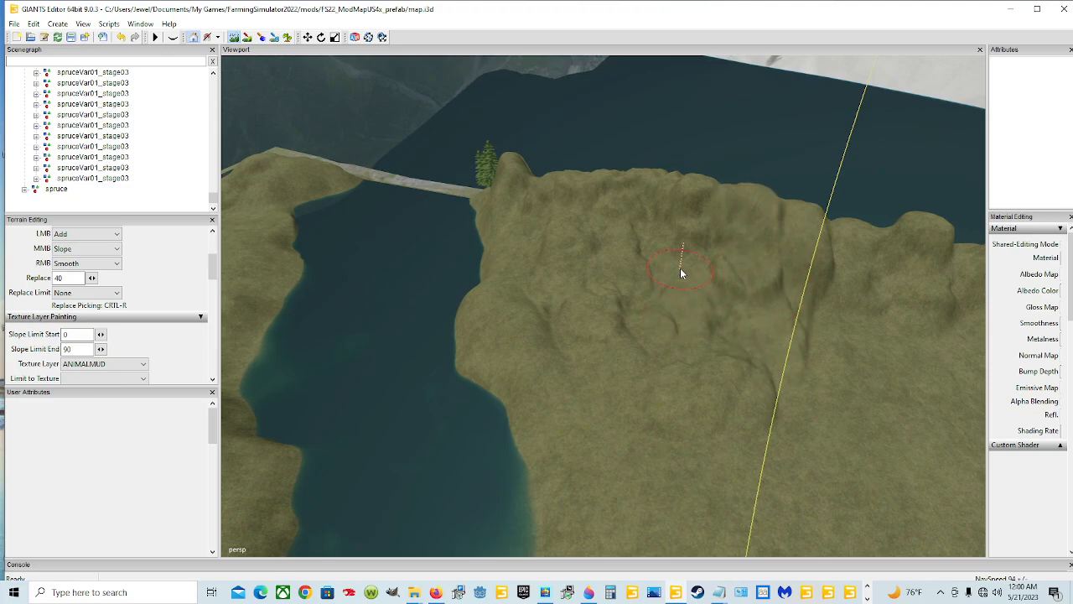
pyautogui.moveTo(611, 335)
pyautogui.mouseDown(button='right')
pyautogui.moveTo(687, 321)
pyautogui.moveTo(781, 256)
pyautogui.moveTo(864, 238)
pyautogui.moveTo(866, 257)
pyautogui.moveTo(794, 311)
pyautogui.mouseUp(button='right')
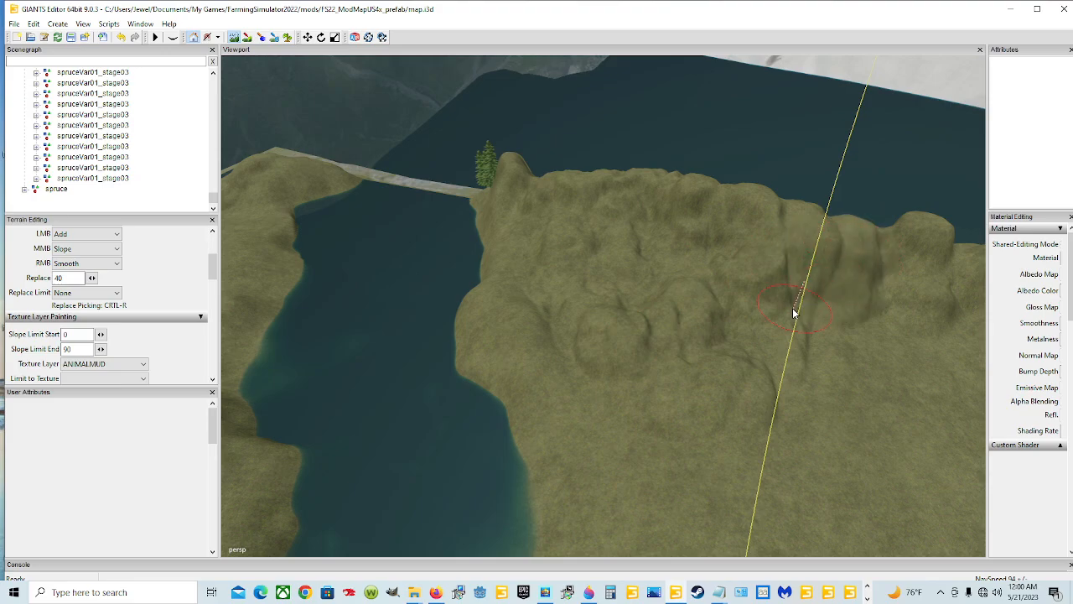
# Step: Raise the rest of the ridge along the map edge to an even crest with a steep, rugged inner face
pyautogui.moveTo(828, 397)
pyautogui.mouseDown(button='right')
pyautogui.moveTo(898, 311)
pyautogui.moveTo(899, 387)
pyautogui.mouseUp(button='right')
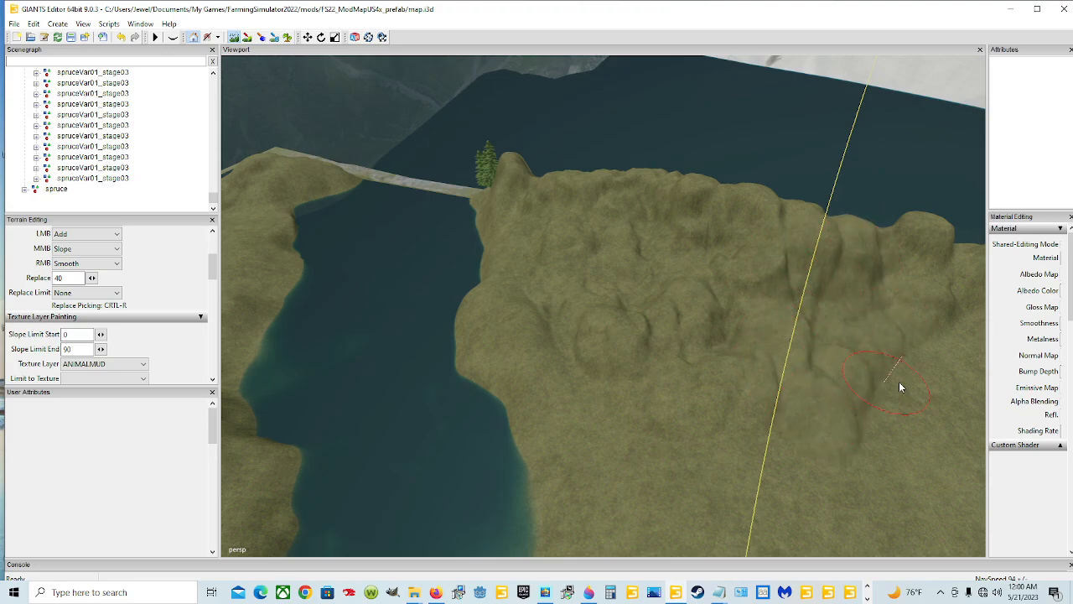
pyautogui.moveTo(928, 288); pyautogui.dragTo(899, 250, button='right')
pyautogui.moveTo(830, 223)
pyautogui.mouseDown()
pyautogui.moveTo(793, 212)
pyautogui.moveTo(927, 236)
pyautogui.moveTo(797, 209)
pyautogui.moveTo(934, 204)
pyautogui.moveTo(879, 269)
pyautogui.moveTo(877, 335)
pyautogui.moveTo(919, 223)
pyautogui.moveTo(914, 387)
pyautogui.mouseUp()
pyautogui.moveTo(906, 282); pyautogui.dragTo(935, 299)
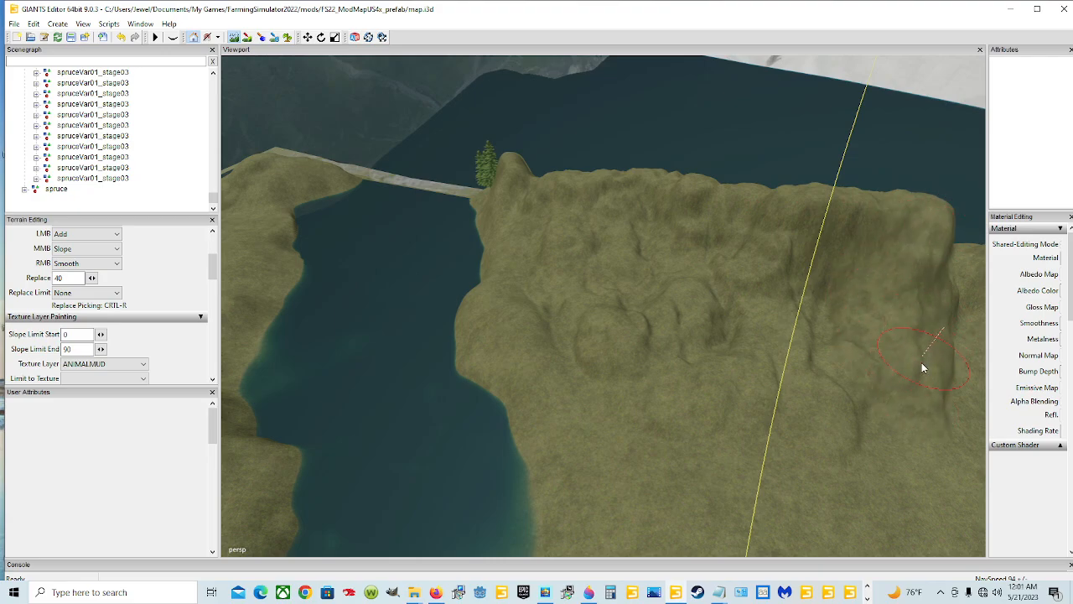
pyautogui.moveTo(895, 346); pyautogui.dragTo(892, 244)
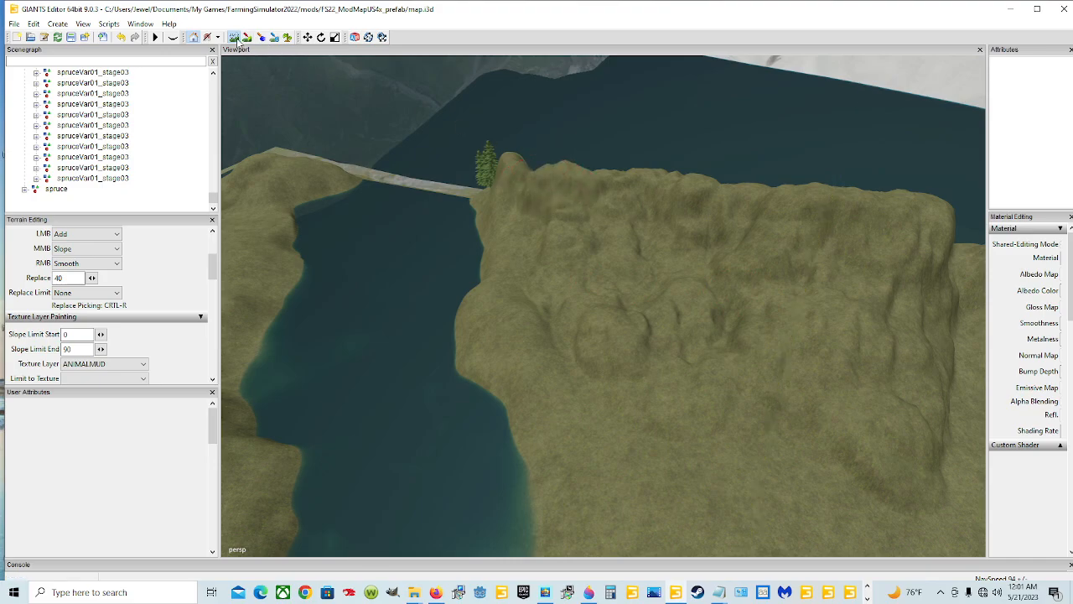
# Step: Fill the dips in the ridge crest nearest the spruces and smooth its outer edge into an even, rounded top
pyautogui.keyDown('alt'); pyautogui.moveTo(652, 397); pyautogui.dragTo(697, 394); pyautogui.keyUp('alt')
pyautogui.scroll(6, 627, 336)
pyautogui.scroll(3, 626, 336)
pyautogui.scroll(6, 664, 358)
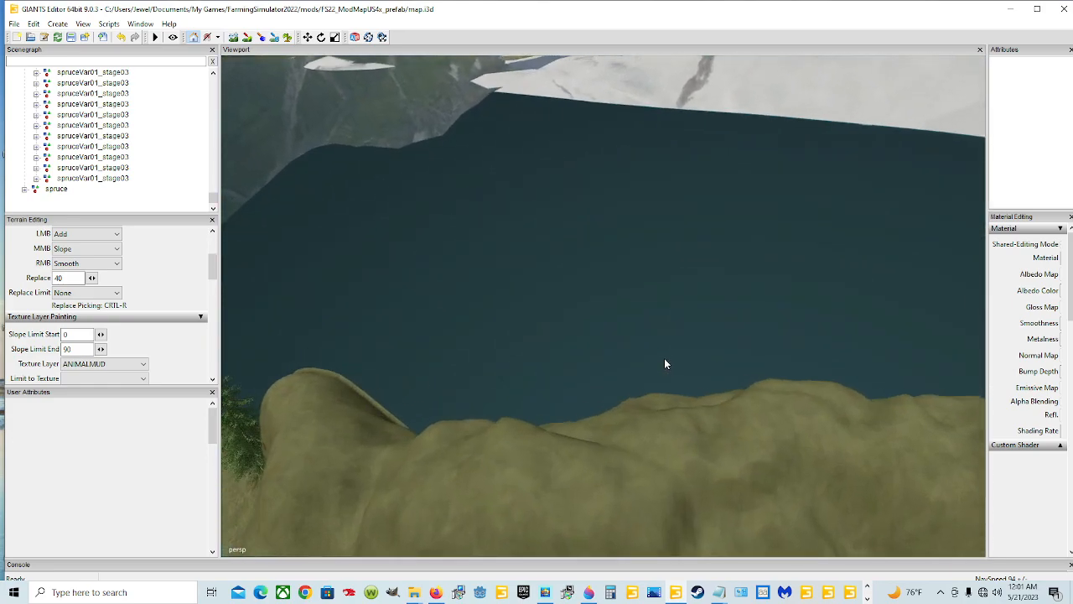
pyautogui.scroll(3, 658, 352)
pyautogui.keyDown('alt'); pyautogui.moveTo(661, 342); pyautogui.dragTo(422, 323); pyautogui.keyUp('alt')
pyautogui.scroll(-2, 422, 323)
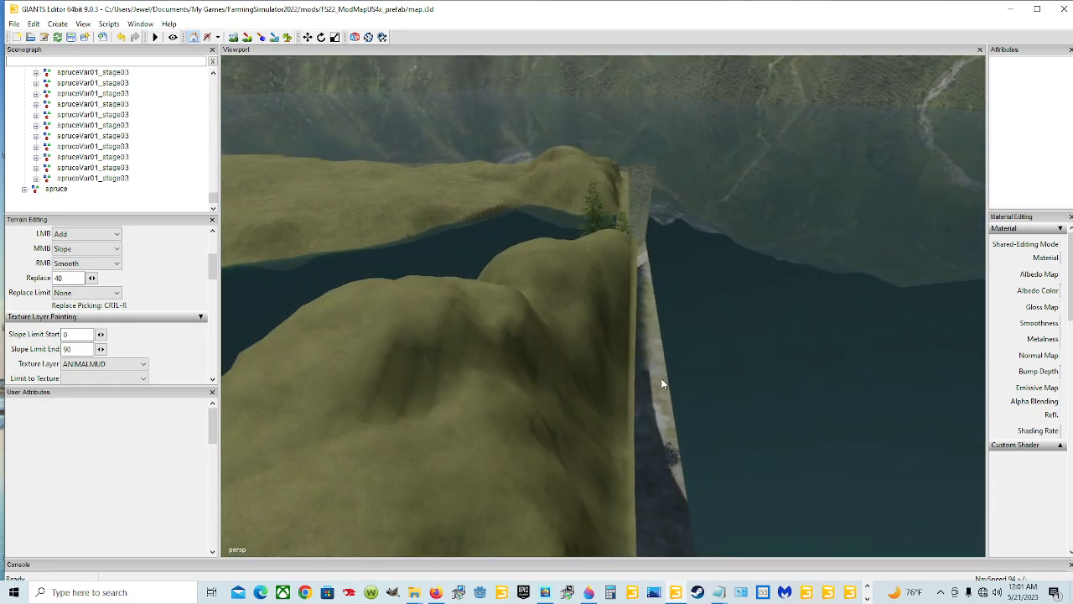
pyautogui.keyDown('alt'); pyautogui.moveTo(661, 377); pyautogui.dragTo(336, 106); pyautogui.keyUp('alt')
pyautogui.scroll(5, 656, 328)
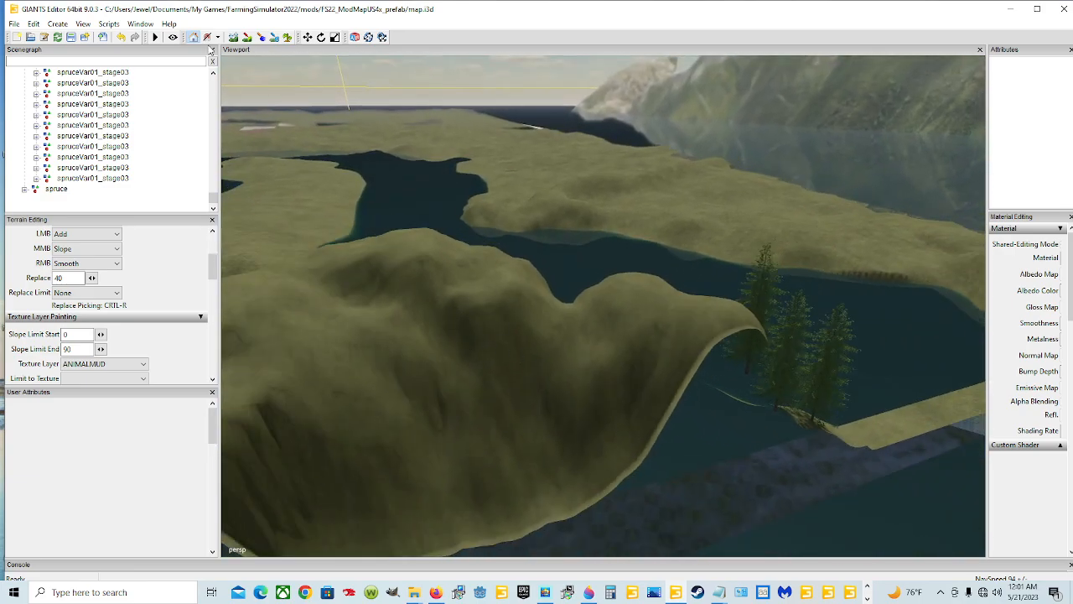
pyautogui.click(234, 37)
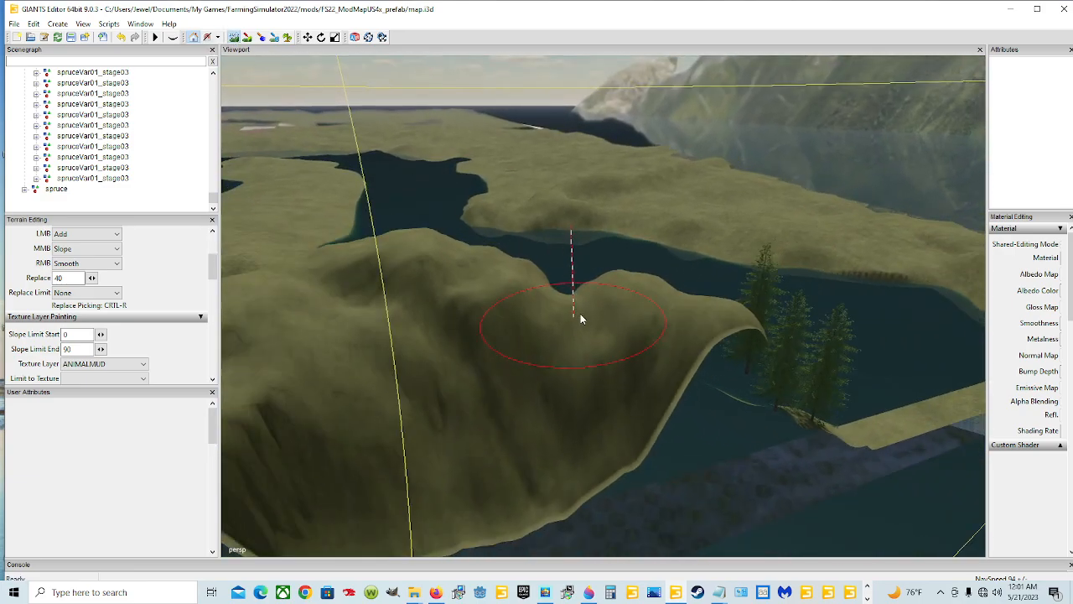
pyautogui.moveTo(581, 319)
pyautogui.mouseDown()
pyautogui.moveTo(570, 283)
pyautogui.moveTo(492, 283)
pyautogui.moveTo(402, 343)
pyautogui.moveTo(542, 349)
pyautogui.moveTo(620, 314)
pyautogui.moveTo(516, 338)
pyautogui.moveTo(438, 280)
pyautogui.moveTo(361, 288)
pyautogui.mouseUp()
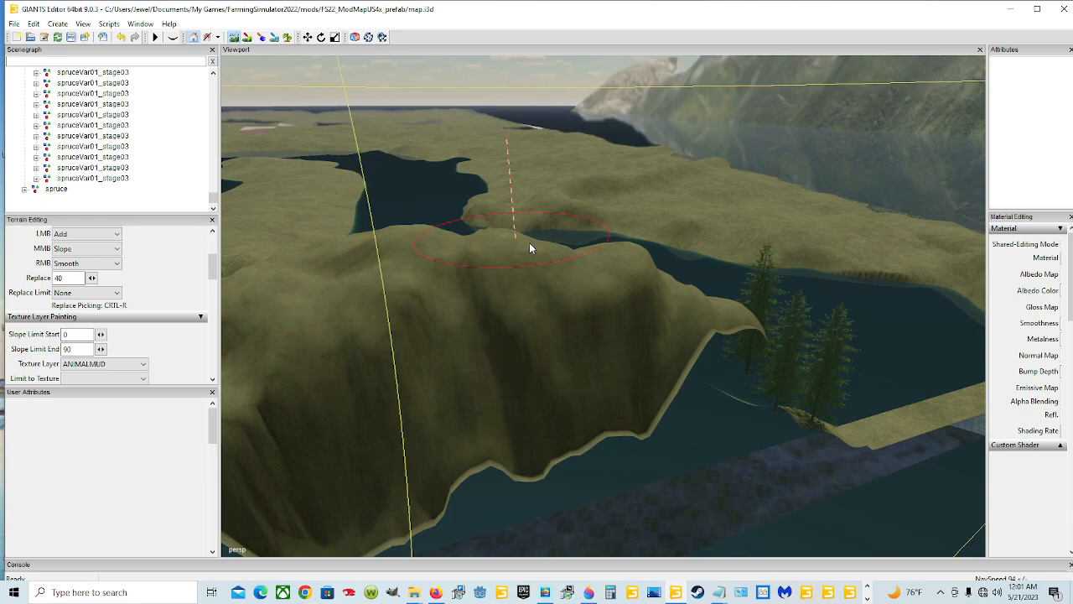
pyautogui.moveTo(529, 248)
pyautogui.mouseDown(button='right')
pyautogui.moveTo(441, 251)
pyautogui.moveTo(508, 291)
pyautogui.mouseUp(button='right')
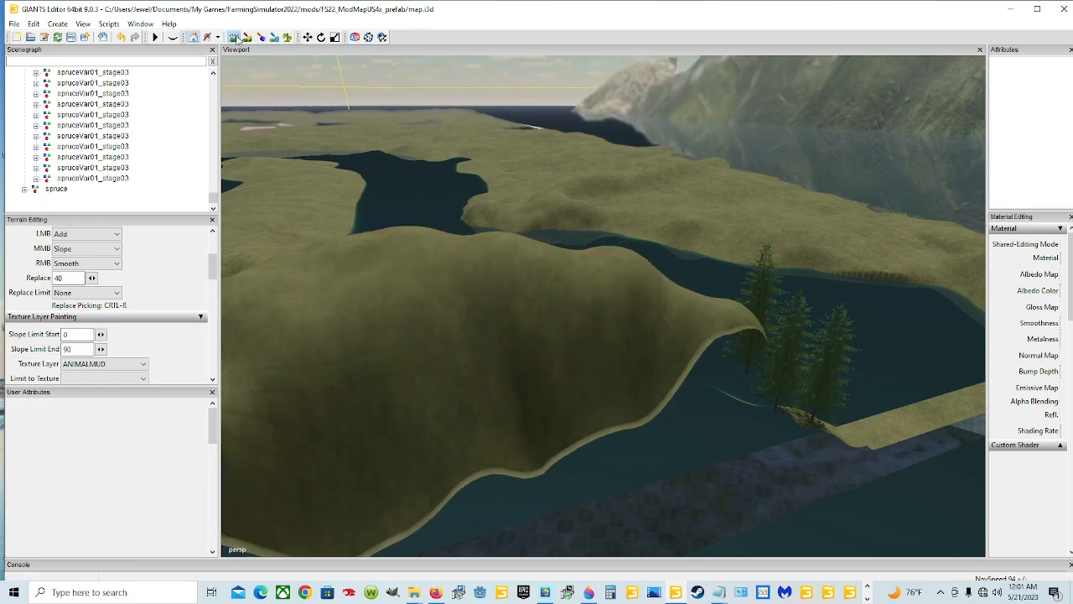
# Step: Fill the notch beside the tall ridge knob and extend the slope below it into the lake as a rounded bank
pyautogui.keyDown('alt'); pyautogui.moveTo(536, 391); pyautogui.dragTo(217, 183); pyautogui.keyUp('alt')
pyautogui.scroll(6, 446, 353)
pyautogui.scroll(6, 440, 354)
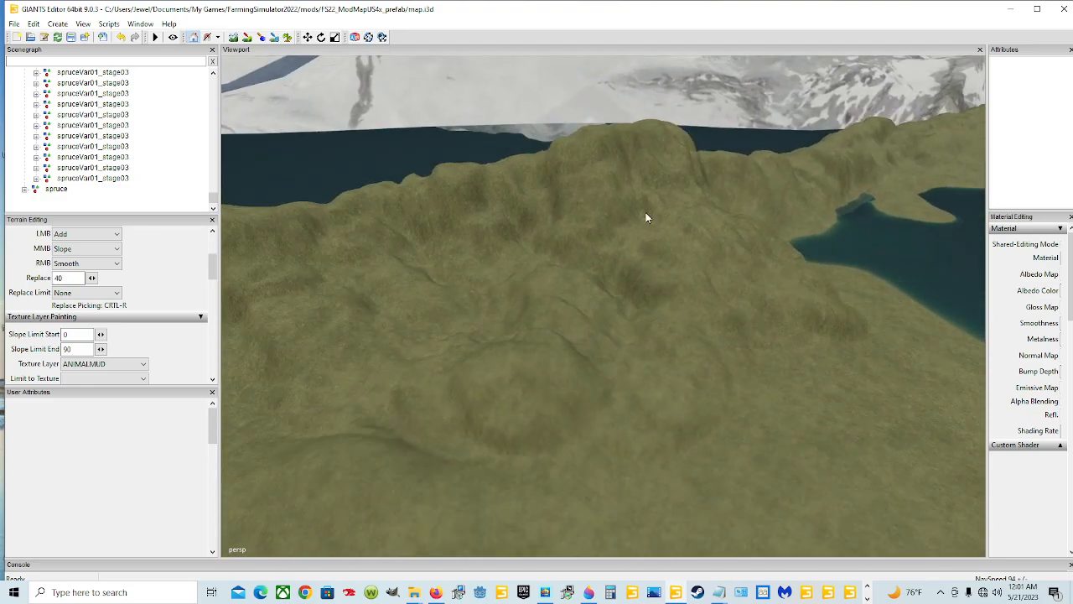
pyautogui.keyDown('alt'); pyautogui.moveTo(645, 218); pyautogui.dragTo(391, 169); pyautogui.keyUp('alt')
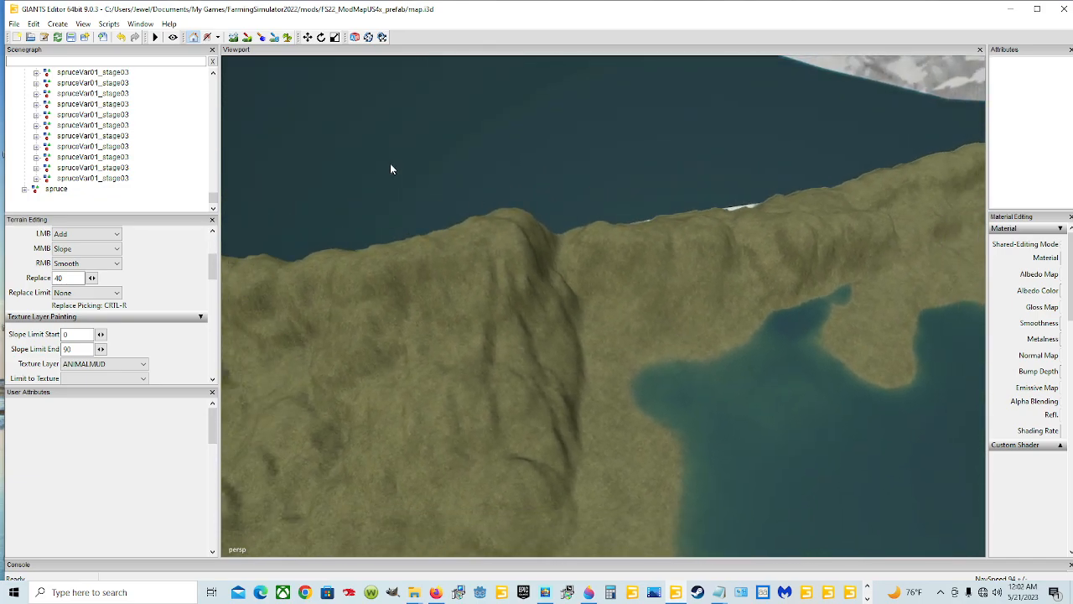
pyautogui.click(233, 37)
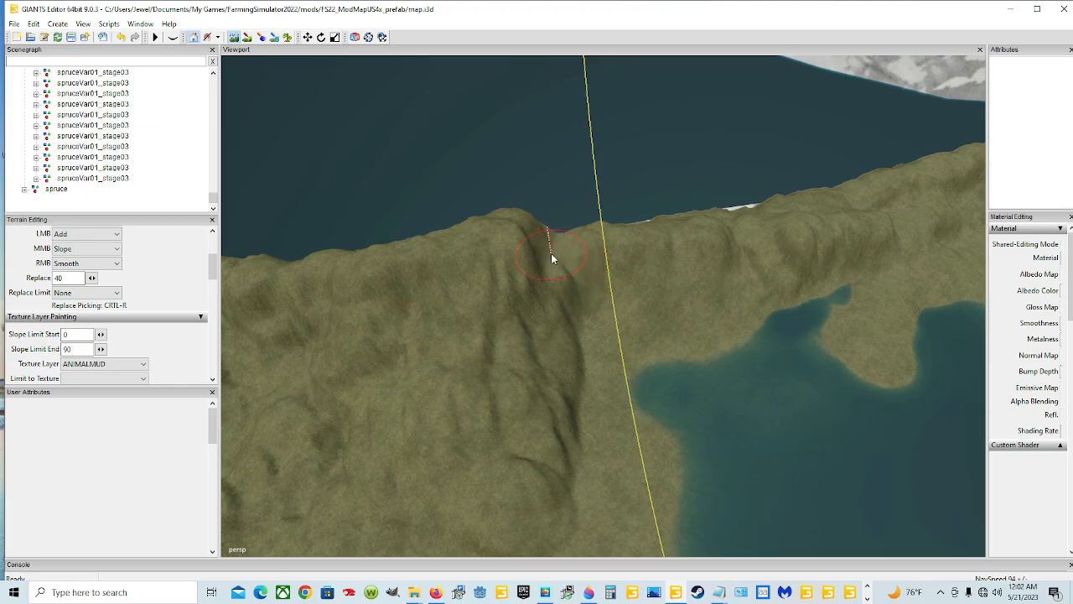
pyautogui.moveTo(685, 296)
pyautogui.mouseDown()
pyautogui.moveTo(774, 330)
pyautogui.moveTo(762, 336)
pyautogui.mouseUp()
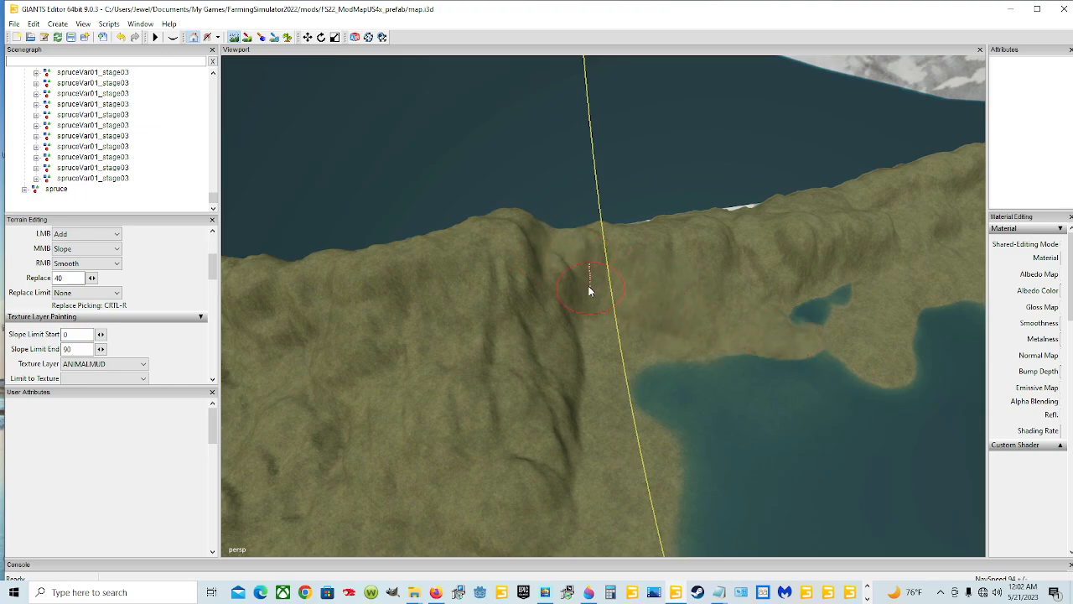
pyautogui.moveTo(679, 338)
pyautogui.mouseDown()
pyautogui.moveTo(714, 347)
pyautogui.moveTo(599, 341)
pyautogui.moveTo(795, 391)
pyautogui.moveTo(597, 356)
pyautogui.moveTo(777, 410)
pyautogui.moveTo(564, 371)
pyautogui.moveTo(777, 434)
pyautogui.moveTo(587, 382)
pyautogui.moveTo(754, 501)
pyautogui.moveTo(584, 364)
pyautogui.moveTo(725, 495)
pyautogui.moveTo(642, 358)
pyautogui.mouseUp()
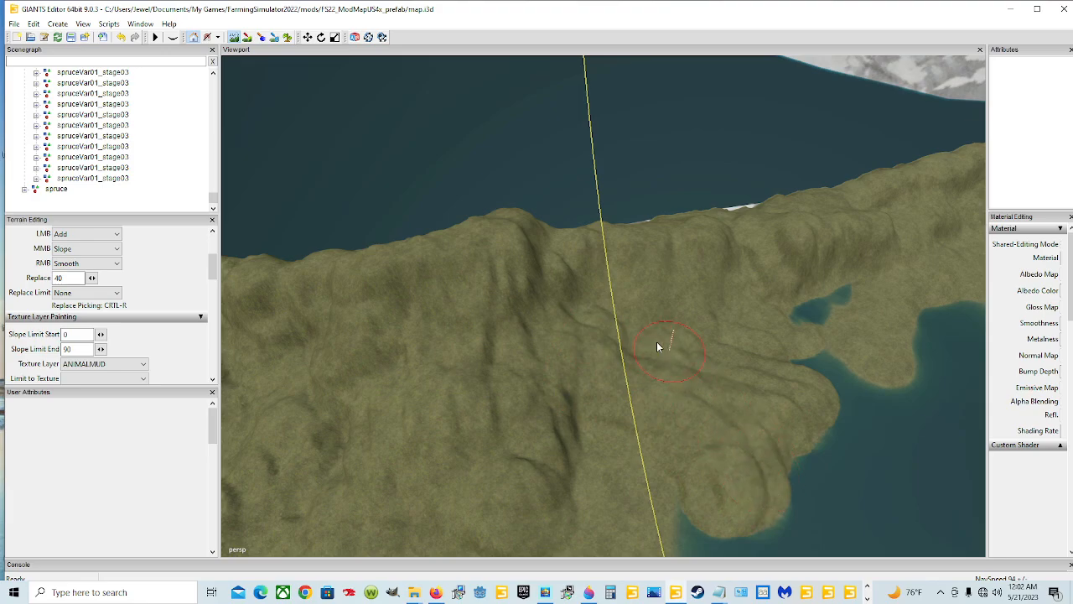
pyautogui.moveTo(771, 402); pyautogui.dragTo(688, 371)
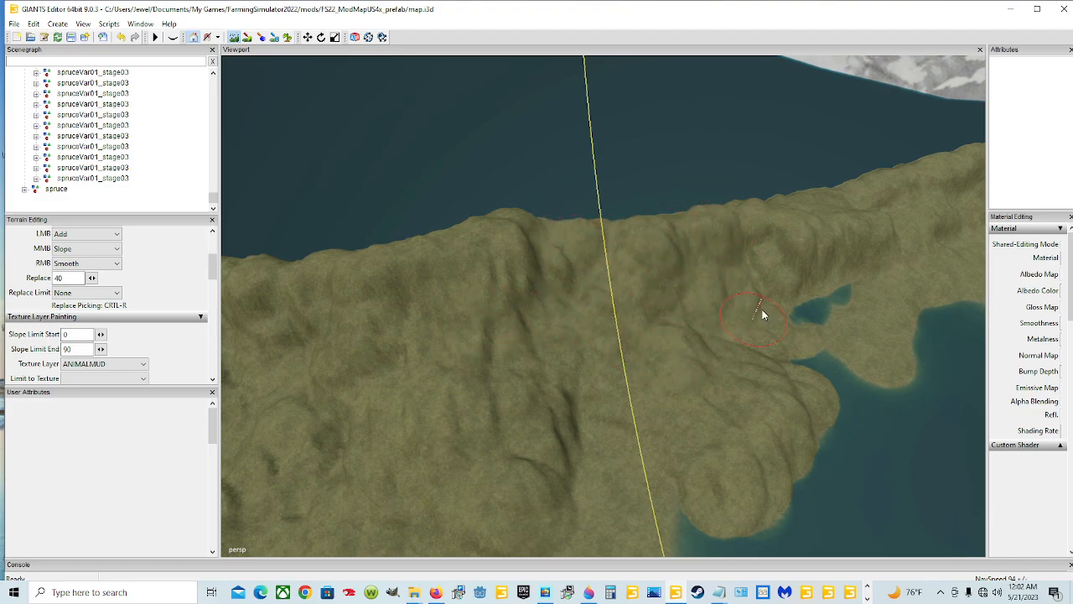
# Step: Fill the small inlet behind the shore spit and build up the adjoining ridge slope into broad, lumpy terraces
pyautogui.moveTo(709, 314)
pyautogui.mouseDown()
pyautogui.moveTo(784, 316)
pyautogui.moveTo(820, 358)
pyautogui.moveTo(827, 276)
pyautogui.moveTo(790, 246)
pyautogui.moveTo(871, 199)
pyautogui.moveTo(809, 208)
pyautogui.mouseUp()
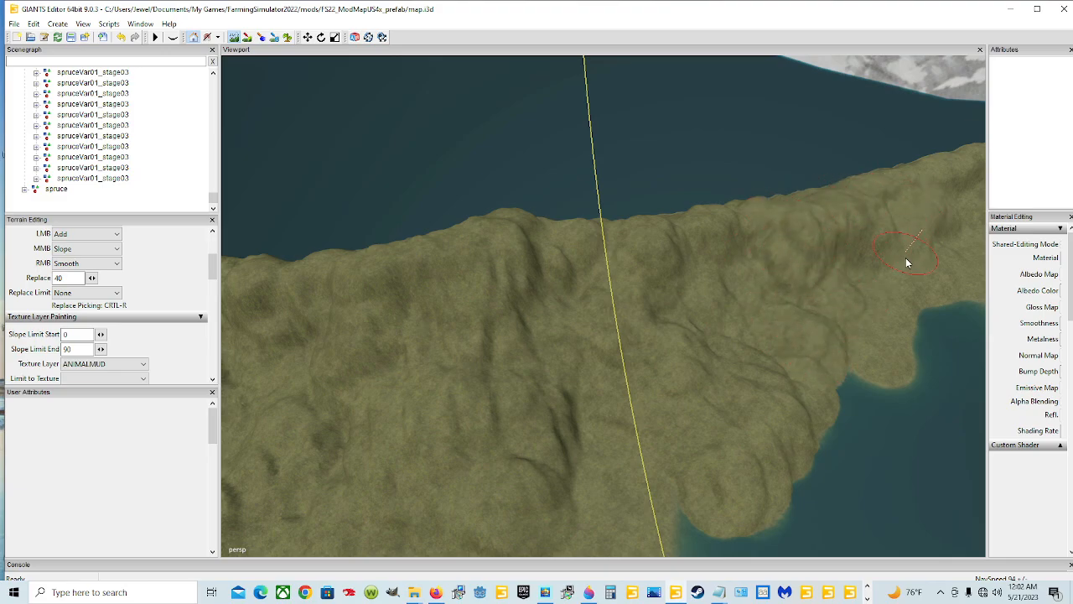
pyautogui.moveTo(906, 262)
pyautogui.mouseDown()
pyautogui.moveTo(901, 349)
pyautogui.moveTo(858, 398)
pyautogui.moveTo(771, 443)
pyautogui.moveTo(872, 367)
pyautogui.moveTo(910, 240)
pyautogui.moveTo(816, 338)
pyautogui.moveTo(862, 283)
pyautogui.moveTo(855, 243)
pyautogui.moveTo(870, 371)
pyautogui.moveTo(749, 292)
pyautogui.moveTo(809, 259)
pyautogui.moveTo(788, 293)
pyautogui.moveTo(708, 301)
pyautogui.moveTo(741, 369)
pyautogui.moveTo(686, 332)
pyautogui.moveTo(770, 269)
pyautogui.mouseUp()
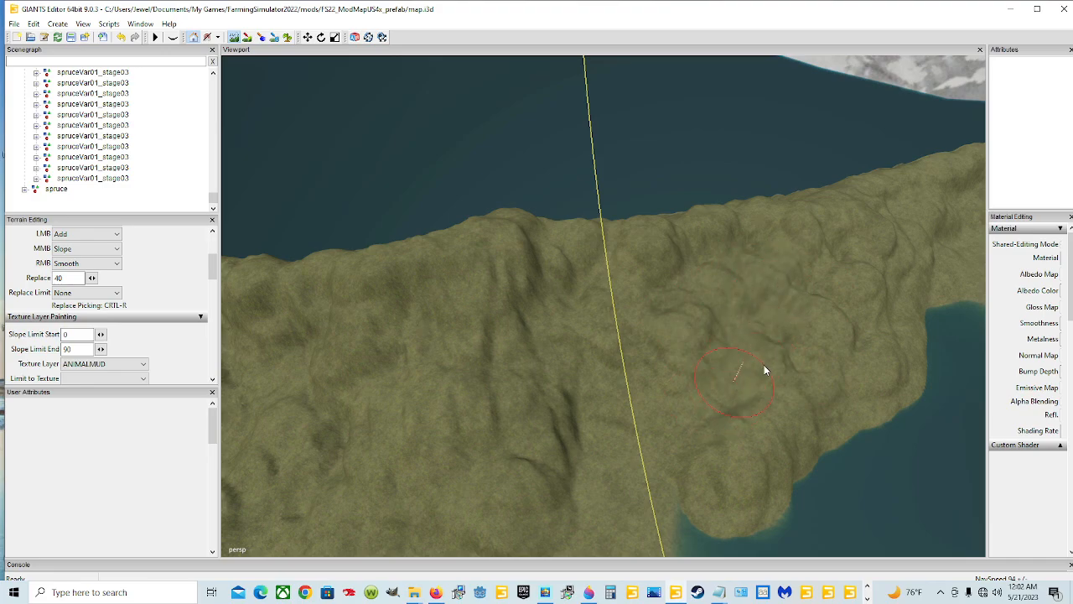
pyautogui.moveTo(816, 315)
pyautogui.mouseDown()
pyautogui.moveTo(847, 247)
pyautogui.moveTo(888, 218)
pyautogui.moveTo(923, 222)
pyautogui.mouseUp()
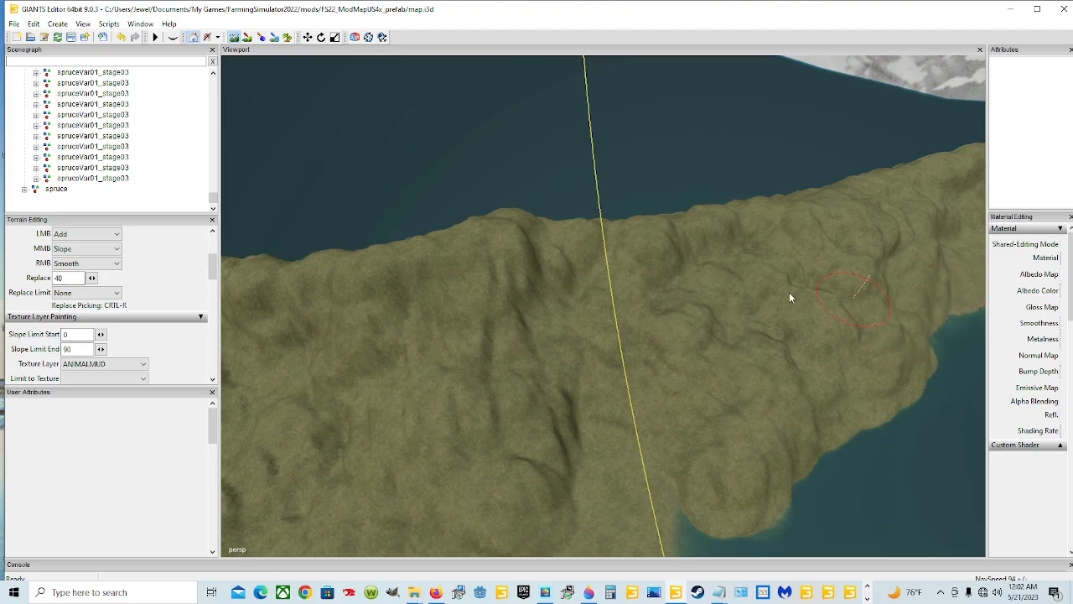
# Step: Raise new knobs and low spots along the ridge crest above the lake and build the slope below out to the shoreline
pyautogui.keyDown('alt'); pyautogui.moveTo(435, 302); pyautogui.dragTo(608, 324); pyautogui.keyUp('alt')
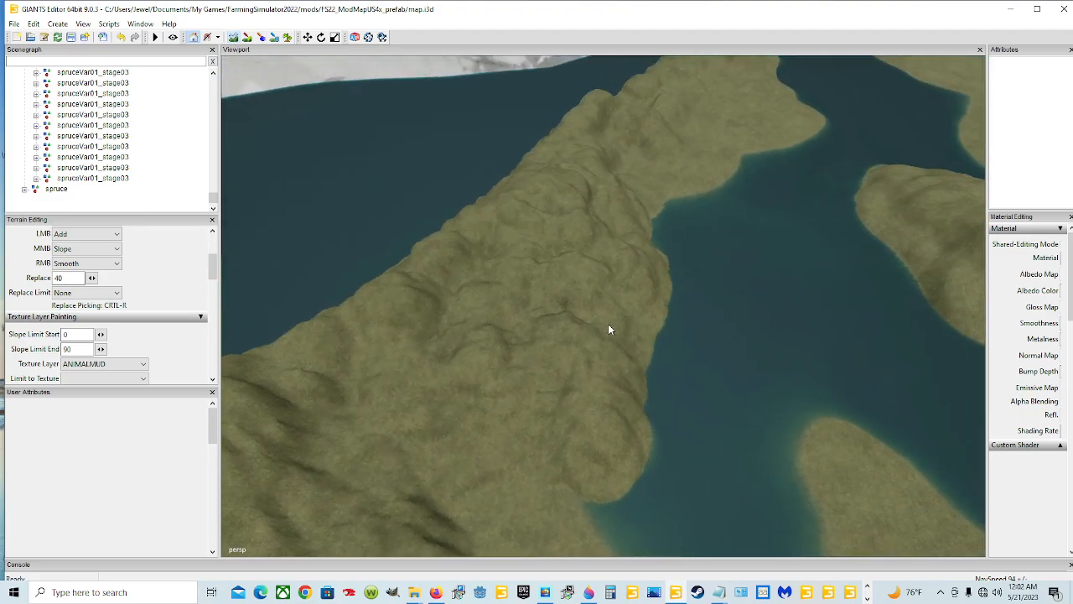
pyautogui.scroll(5, 608, 324)
pyautogui.scroll(8, 603, 328)
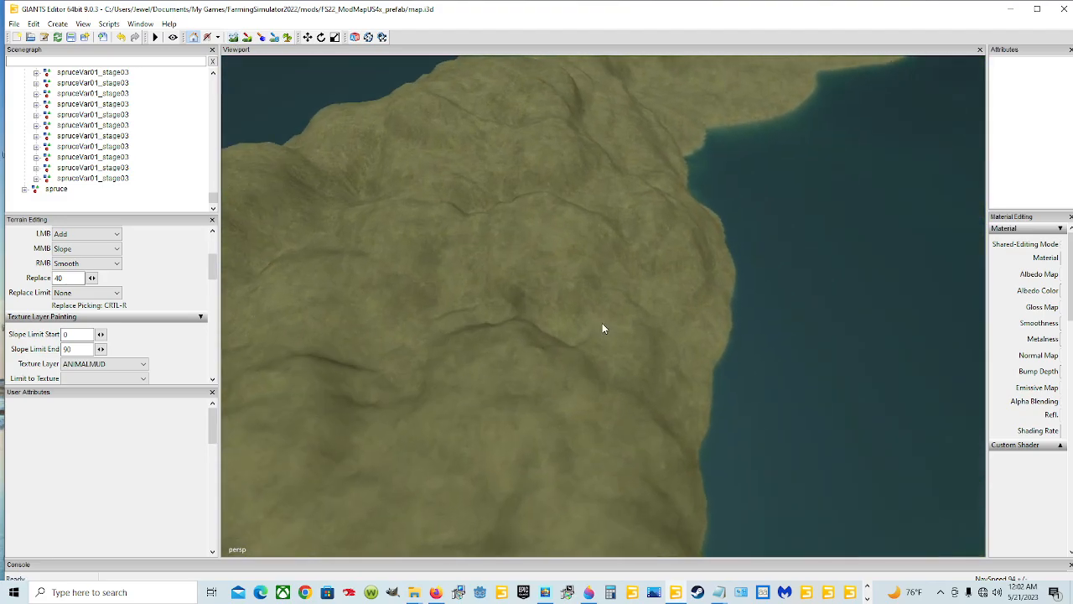
pyautogui.scroll(-5, 613, 342)
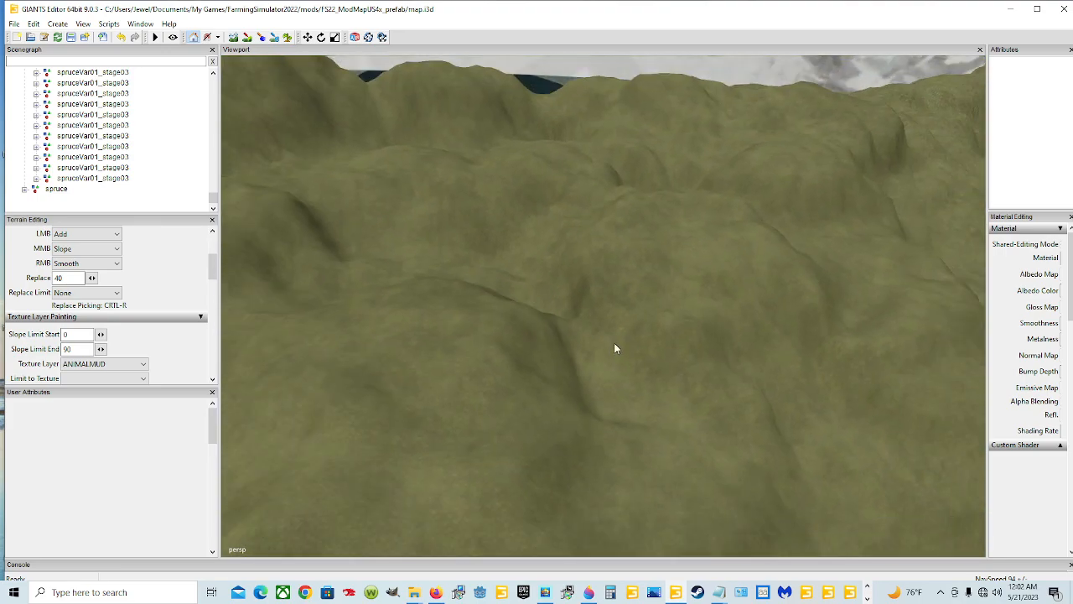
pyautogui.moveTo(614, 342)
pyautogui.keyDown('alt'); pyautogui.mouseDown()
pyautogui.moveTo(530, 320)
pyautogui.moveTo(514, 288)
pyautogui.moveTo(578, 283)
pyautogui.moveTo(558, 260)
pyautogui.moveTo(617, 352)
pyautogui.mouseUp(); pyautogui.keyUp('alt')
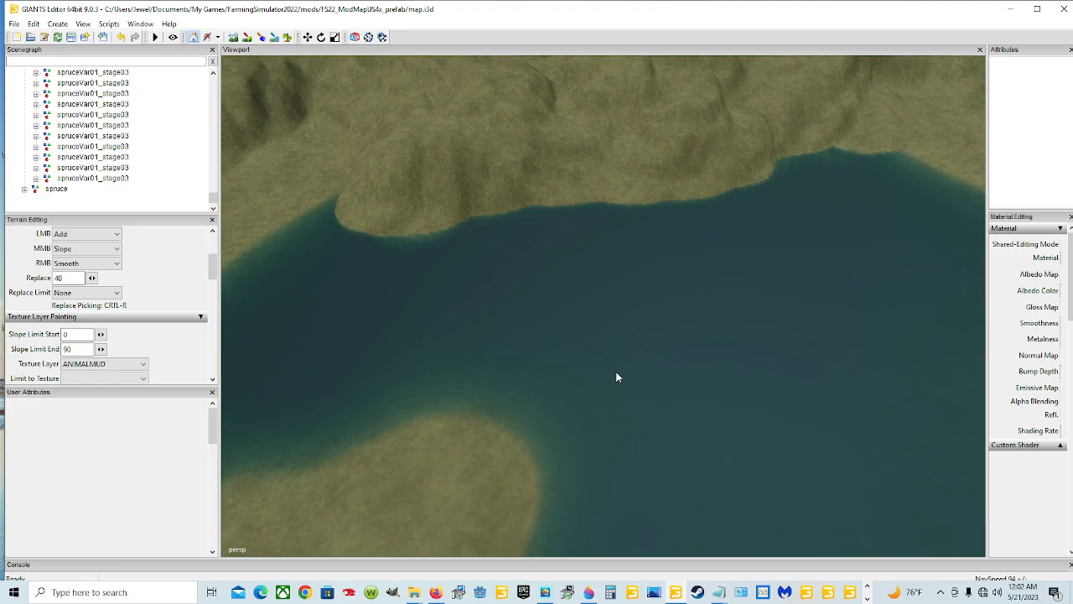
pyautogui.keyDown('alt'); pyautogui.moveTo(616, 372); pyautogui.dragTo(569, 334); pyautogui.keyUp('alt')
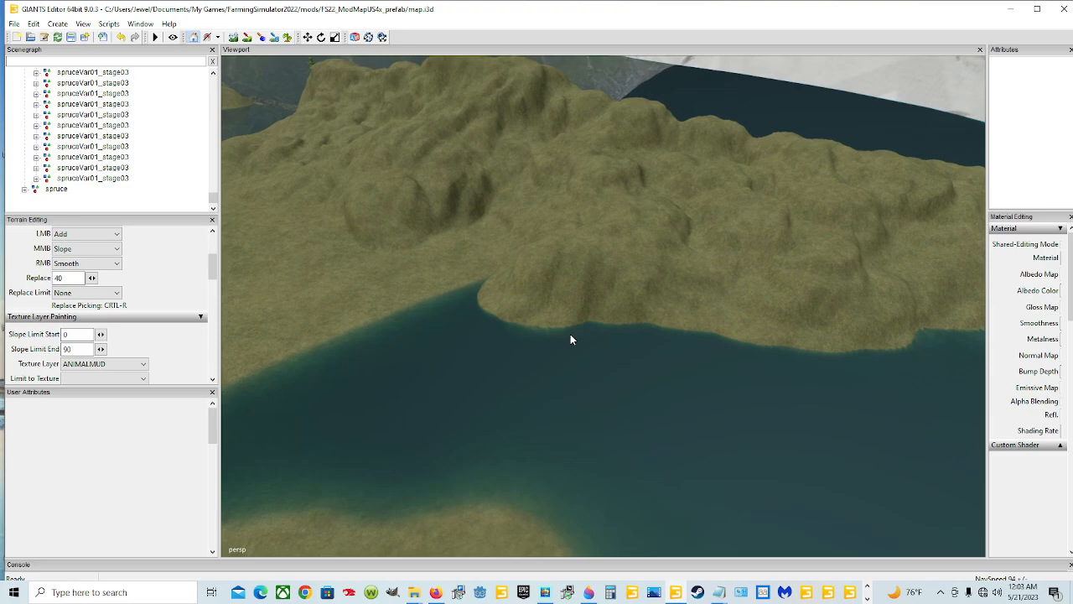
pyautogui.keyDown('alt'); pyautogui.moveTo(570, 336); pyautogui.dragTo(606, 257); pyautogui.keyUp('alt')
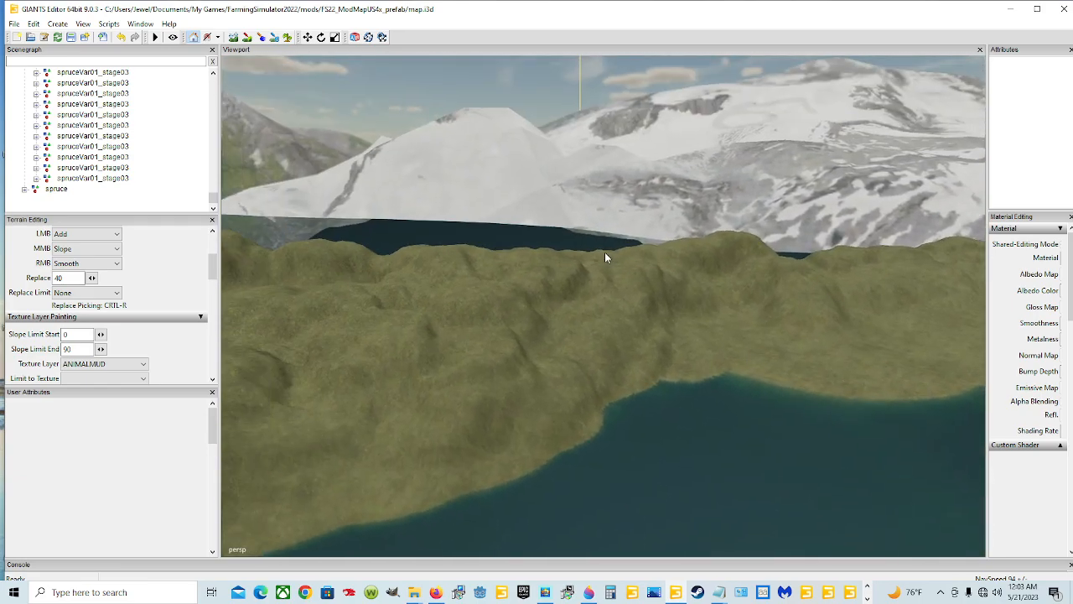
pyautogui.click(236, 39)
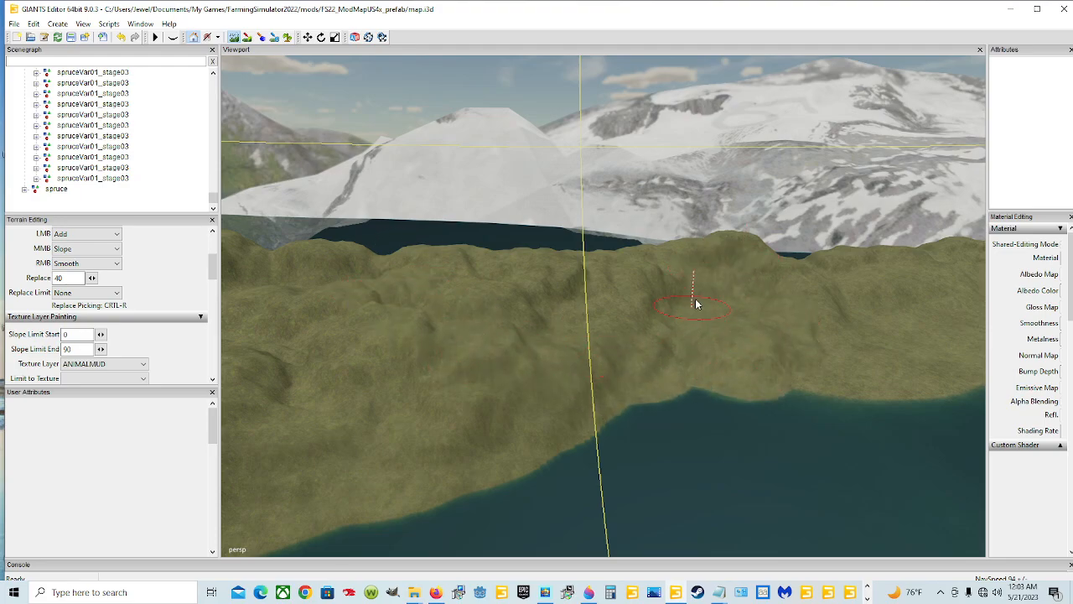
pyautogui.moveTo(563, 266)
pyautogui.mouseDown()
pyautogui.moveTo(366, 275)
pyautogui.moveTo(400, 256)
pyautogui.moveTo(303, 280)
pyautogui.moveTo(472, 271)
pyautogui.moveTo(558, 252)
pyautogui.mouseUp()
pyautogui.moveTo(646, 292)
pyautogui.mouseDown()
pyautogui.moveTo(699, 305)
pyautogui.moveTo(781, 264)
pyautogui.moveTo(819, 262)
pyautogui.mouseUp()
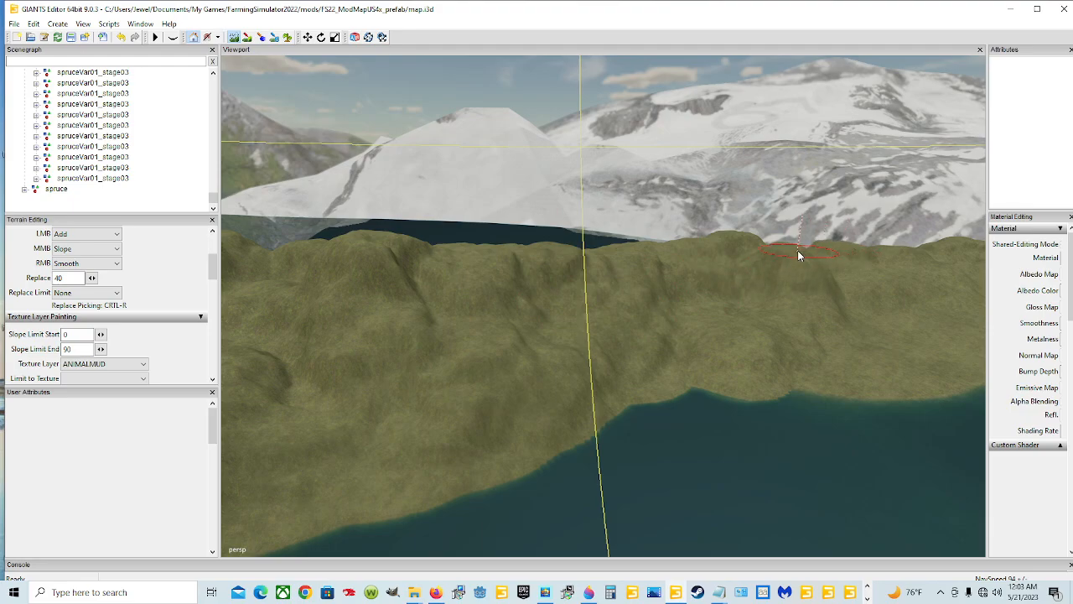
pyautogui.moveTo(824, 329)
pyautogui.mouseDown()
pyautogui.moveTo(773, 366)
pyautogui.moveTo(743, 335)
pyautogui.moveTo(769, 372)
pyautogui.moveTo(779, 300)
pyautogui.mouseUp()
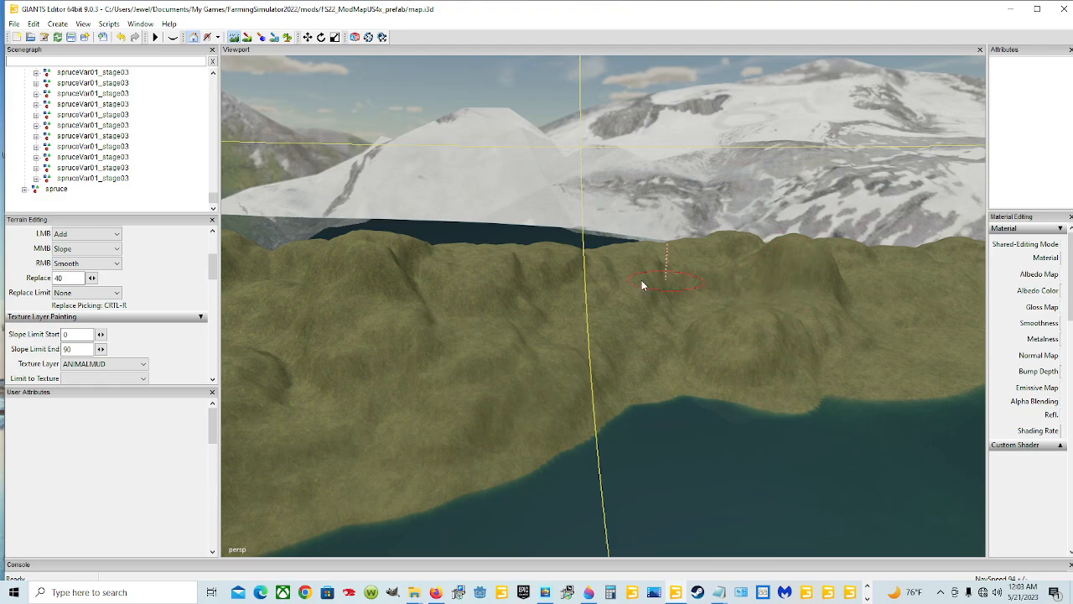
pyautogui.moveTo(660, 383)
pyautogui.mouseDown()
pyautogui.moveTo(761, 372)
pyautogui.moveTo(874, 324)
pyautogui.mouseUp()
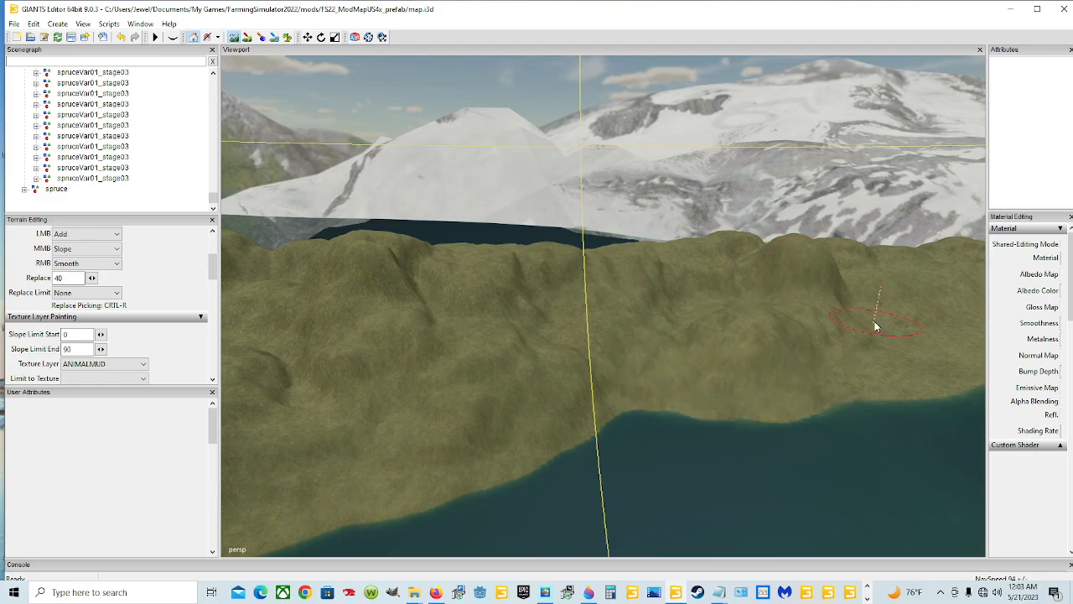
# Step: Fill the gap between the two crest knobs and raise the adjacent hillside into a broad, rugged shoulder
pyautogui.keyDown('alt'); pyautogui.moveTo(674, 432); pyautogui.dragTo(503, 419); pyautogui.keyUp('alt')
pyautogui.scroll(-8, 136, 325)
pyautogui.moveTo(423, 327)
pyautogui.keyDown('alt'); pyautogui.mouseDown()
pyautogui.moveTo(562, 420)
pyautogui.moveTo(616, 393)
pyautogui.moveTo(755, 356)
pyautogui.moveTo(564, 280)
pyautogui.moveTo(383, 271)
pyautogui.moveTo(587, 304)
pyautogui.moveTo(507, 371)
pyautogui.moveTo(542, 357)
pyautogui.moveTo(451, 404)
pyautogui.moveTo(447, 311)
pyautogui.mouseUp(); pyautogui.keyUp('alt')
pyautogui.scroll(5, 756, 352)
pyautogui.scroll(4, 542, 357)
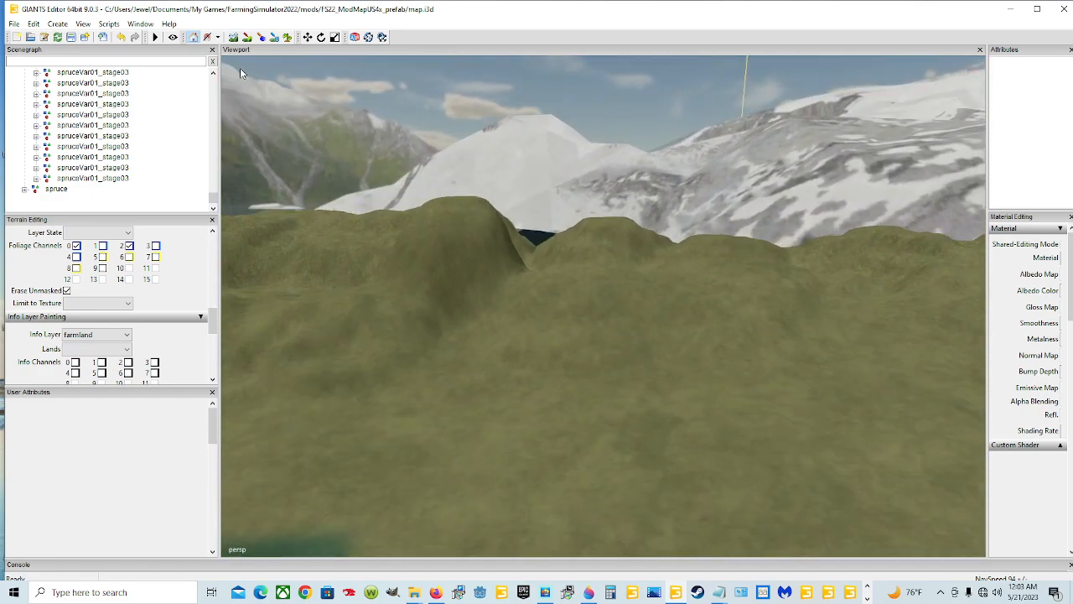
pyautogui.click(234, 38)
pyautogui.moveTo(542, 257)
pyautogui.mouseDown()
pyautogui.moveTo(519, 218)
pyautogui.moveTo(772, 260)
pyautogui.moveTo(542, 268)
pyautogui.moveTo(566, 369)
pyautogui.moveTo(747, 417)
pyautogui.moveTo(657, 318)
pyautogui.moveTo(828, 363)
pyautogui.moveTo(901, 318)
pyautogui.moveTo(842, 314)
pyautogui.moveTo(862, 290)
pyautogui.moveTo(854, 276)
pyautogui.moveTo(802, 249)
pyautogui.moveTo(792, 272)
pyautogui.moveTo(782, 250)
pyautogui.moveTo(755, 275)
pyautogui.mouseUp()
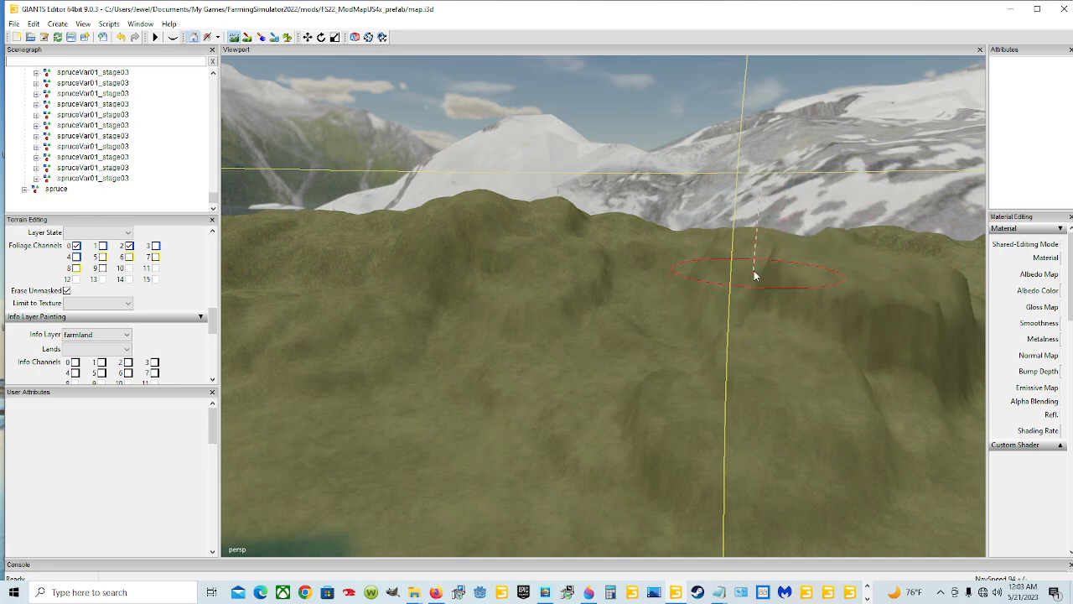
pyautogui.moveTo(682, 353)
pyautogui.mouseDown()
pyautogui.moveTo(545, 378)
pyautogui.moveTo(609, 397)
pyautogui.mouseUp()
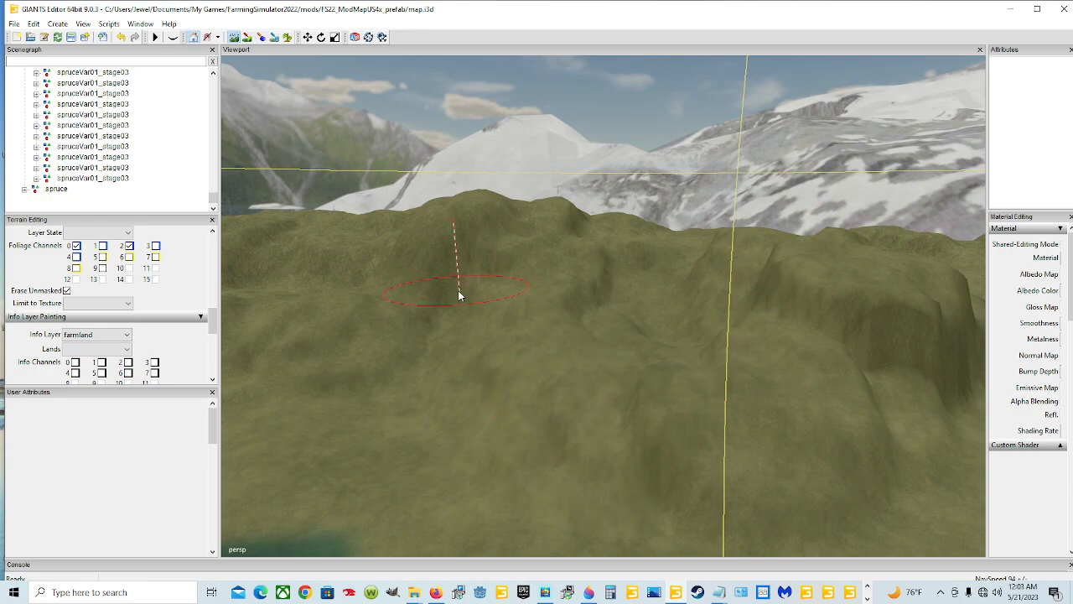
pyautogui.moveTo(725, 425)
pyautogui.mouseDown()
pyautogui.moveTo(883, 387)
pyautogui.moveTo(921, 365)
pyautogui.moveTo(924, 319)
pyautogui.moveTo(945, 333)
pyautogui.mouseUp()
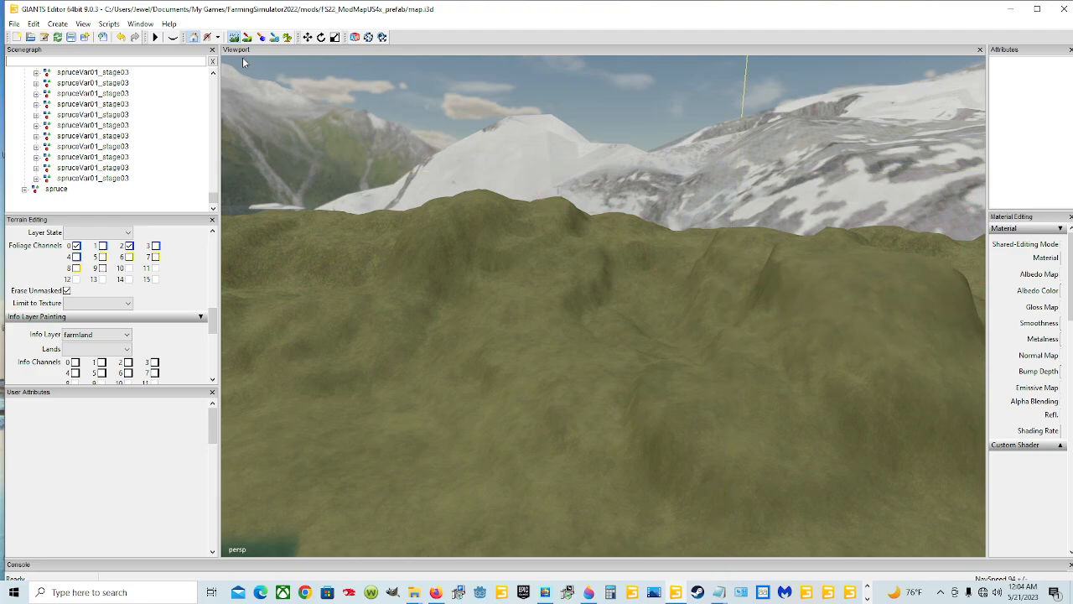
# Step: Fill the hollow and low saddle between the crest hills, blending them into one continuous uneven ridge
pyautogui.moveTo(503, 352); pyautogui.dragTo(300, 120, button='right')
pyautogui.press('w')
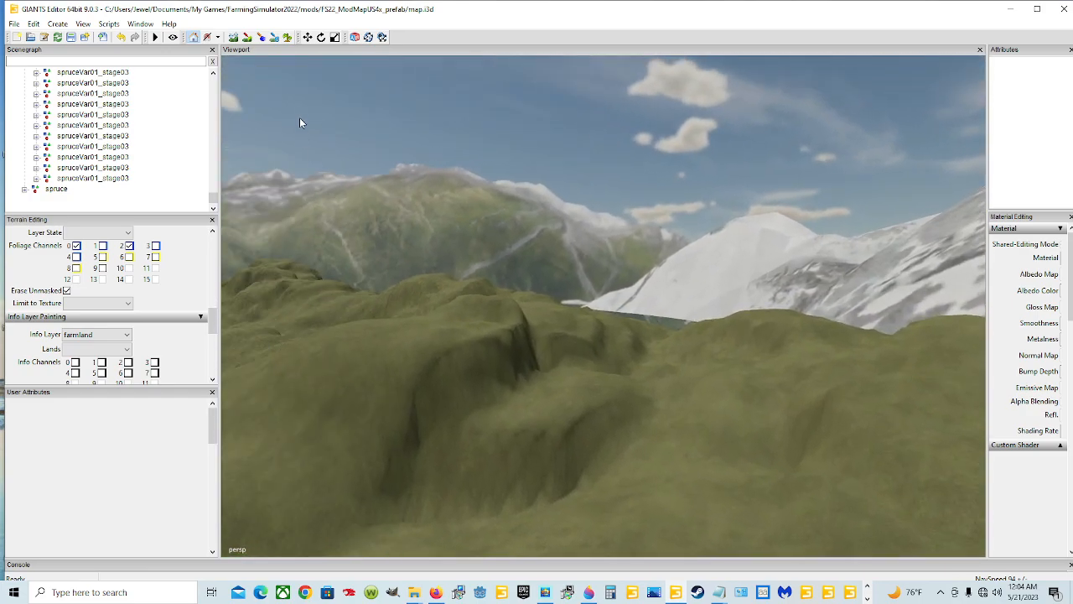
pyautogui.click(234, 37)
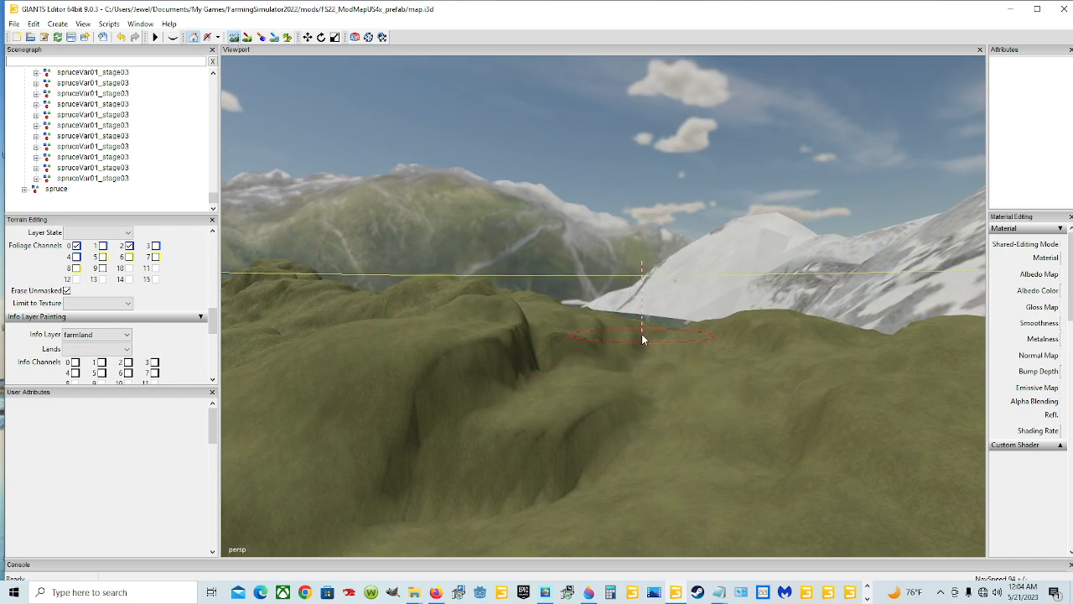
pyautogui.moveTo(641, 333)
pyautogui.mouseDown()
pyautogui.moveTo(654, 336)
pyautogui.moveTo(654, 371)
pyautogui.moveTo(617, 325)
pyautogui.moveTo(598, 396)
pyautogui.moveTo(613, 447)
pyautogui.mouseUp()
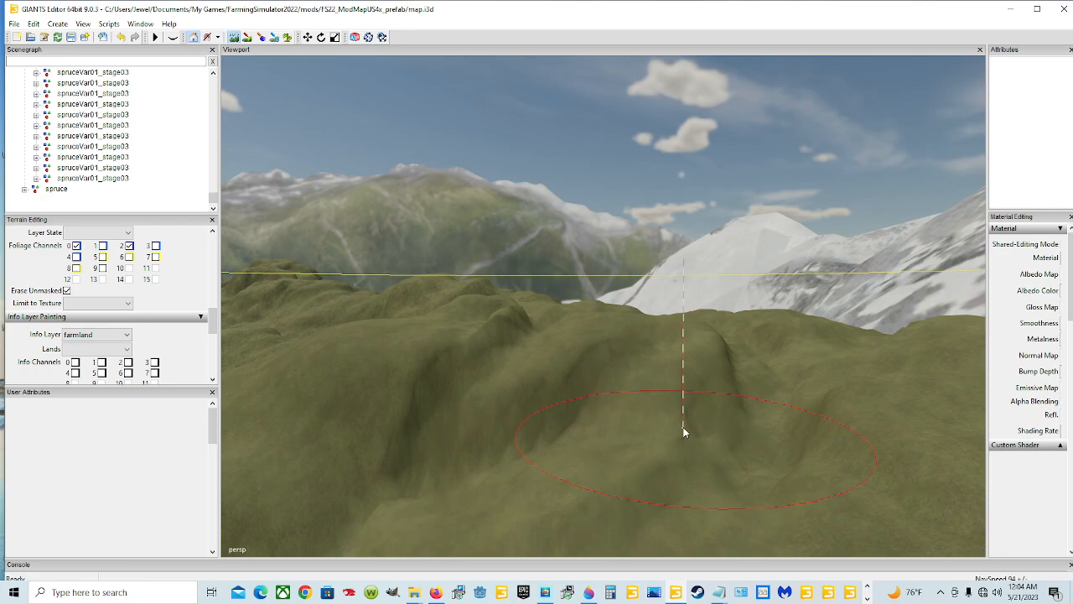
pyautogui.moveTo(683, 427)
pyautogui.mouseDown()
pyautogui.moveTo(489, 411)
pyautogui.moveTo(529, 445)
pyautogui.moveTo(898, 338)
pyautogui.moveTo(812, 297)
pyautogui.mouseUp()
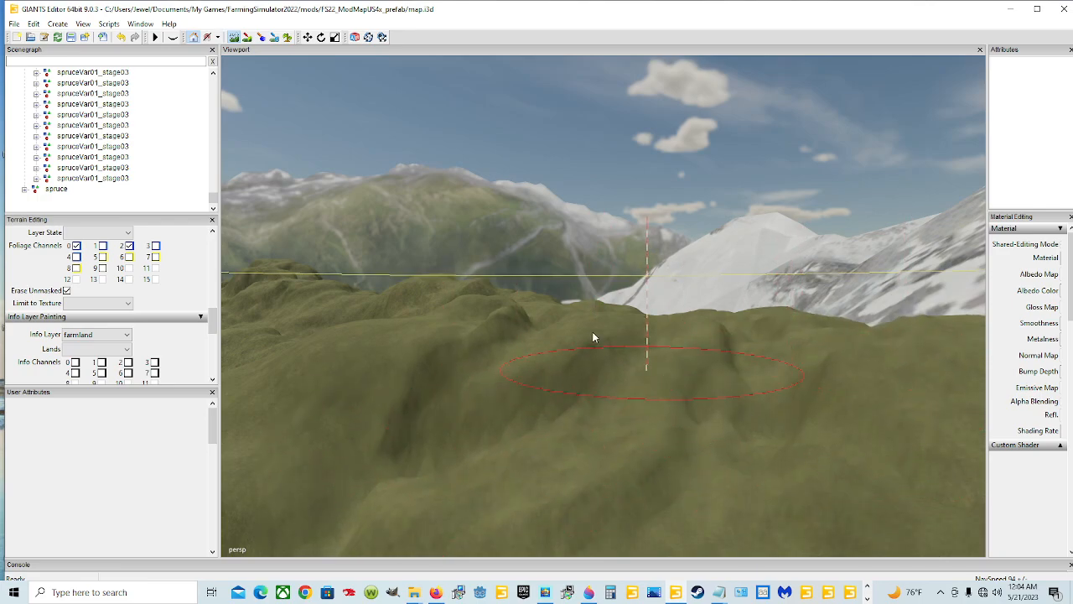
pyautogui.scroll(-3, 619, 389)
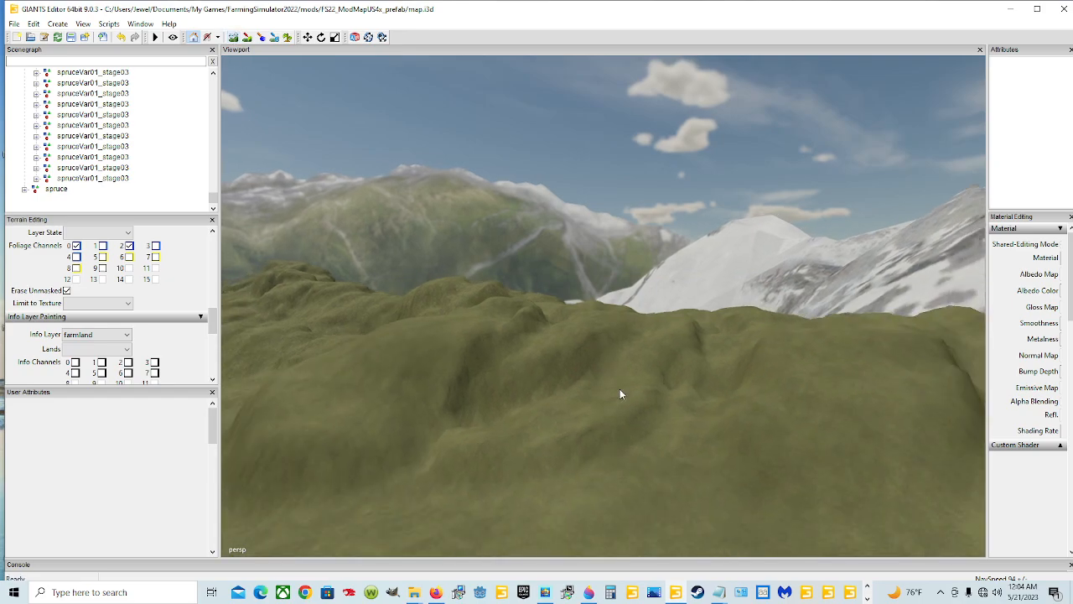
pyautogui.moveTo(644, 393)
pyautogui.keyDown('alt'); pyautogui.mouseDown()
pyautogui.moveTo(647, 437)
pyautogui.moveTo(546, 411)
pyautogui.mouseUp(); pyautogui.keyUp('alt')
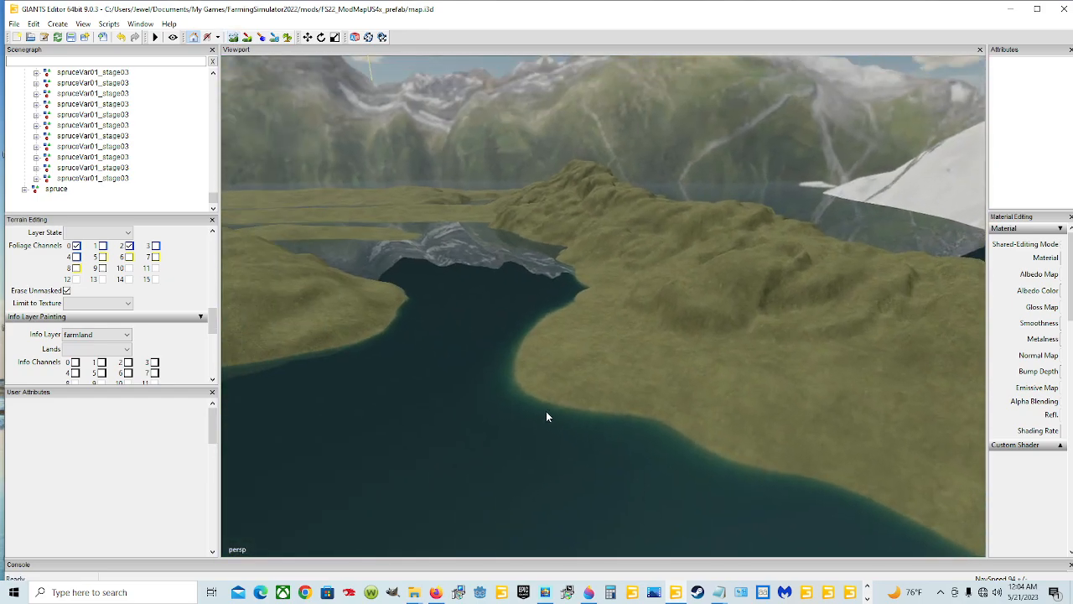
# Step: Raise the lakeside slope beside the channel and push its shoreline out into the water with an uneven edge
pyautogui.rightClick(546, 411)
pyautogui.keyDown('alt'); pyautogui.moveTo(596, 361); pyautogui.dragTo(684, 410); pyautogui.keyUp('alt')
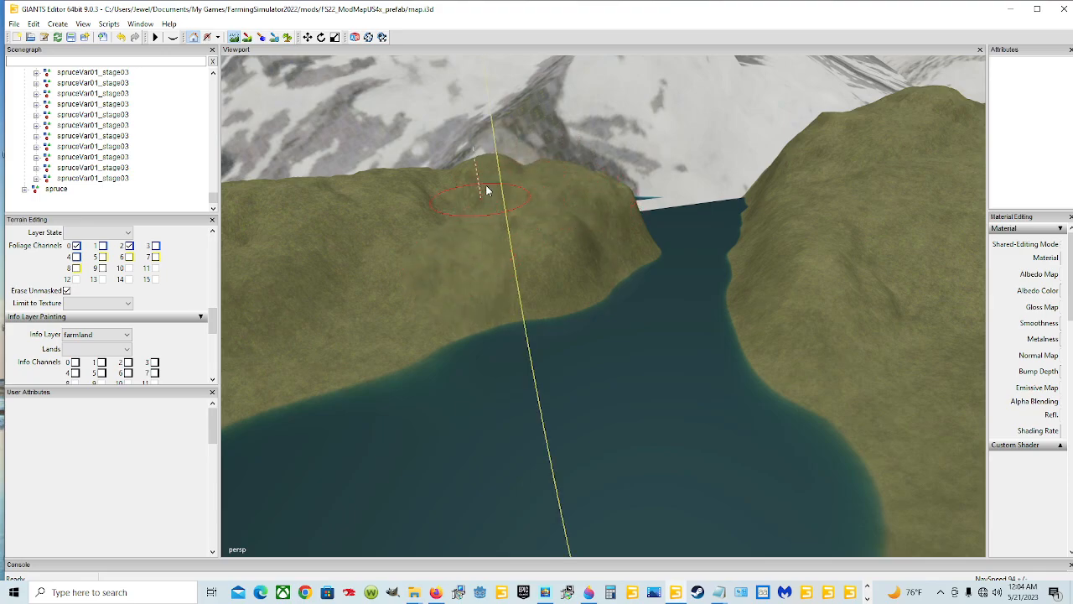
pyautogui.moveTo(445, 181); pyautogui.dragTo(504, 282)
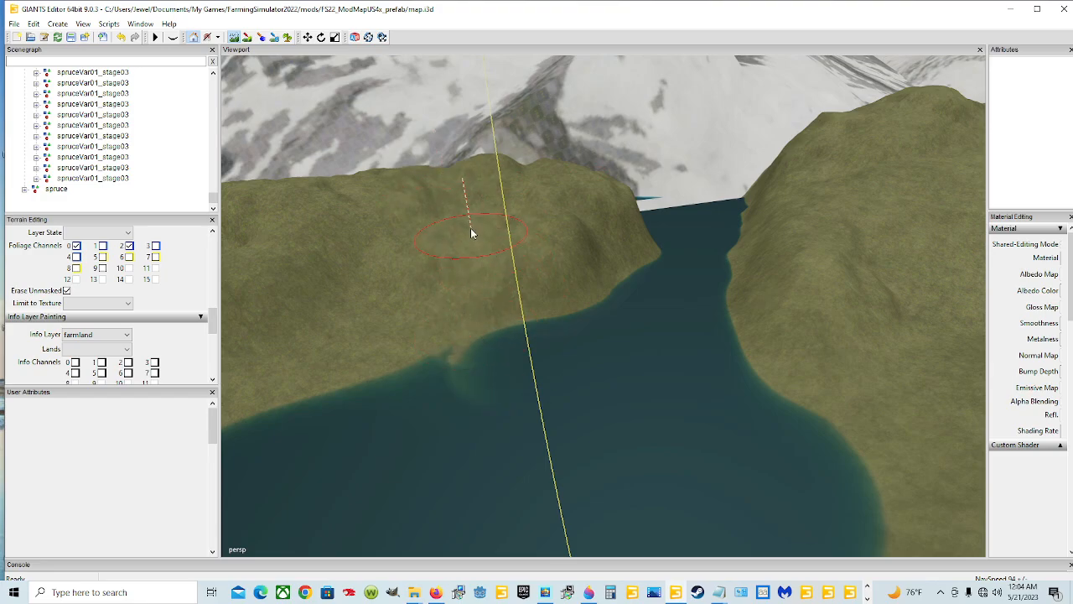
pyautogui.moveTo(436, 167)
pyautogui.mouseDown()
pyautogui.moveTo(472, 293)
pyautogui.moveTo(436, 314)
pyautogui.moveTo(455, 349)
pyautogui.moveTo(372, 342)
pyautogui.moveTo(383, 298)
pyautogui.mouseUp()
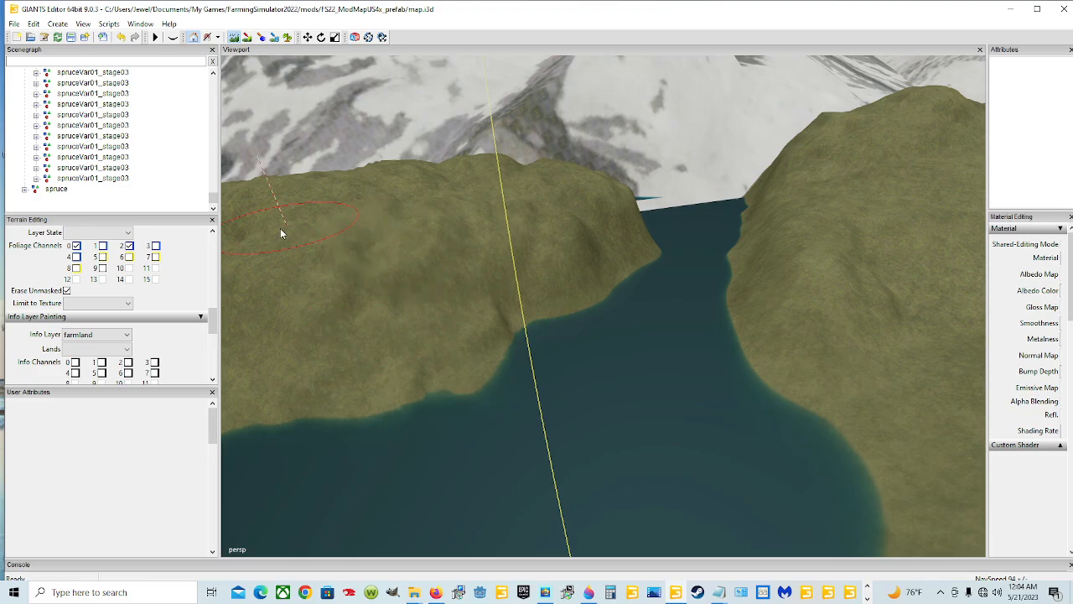
# Step: Raise the low ridge crest above the lake into tall, uneven knobs and thicken the slope beneath them
pyautogui.click(236, 41)
pyautogui.moveTo(604, 335)
pyautogui.keyDown('alt'); pyautogui.mouseDown()
pyautogui.moveTo(478, 261)
pyautogui.moveTo(488, 291)
pyautogui.moveTo(614, 399)
pyautogui.moveTo(506, 365)
pyautogui.moveTo(590, 378)
pyautogui.moveTo(630, 398)
pyautogui.moveTo(463, 199)
pyautogui.mouseUp(); pyautogui.keyUp('alt')
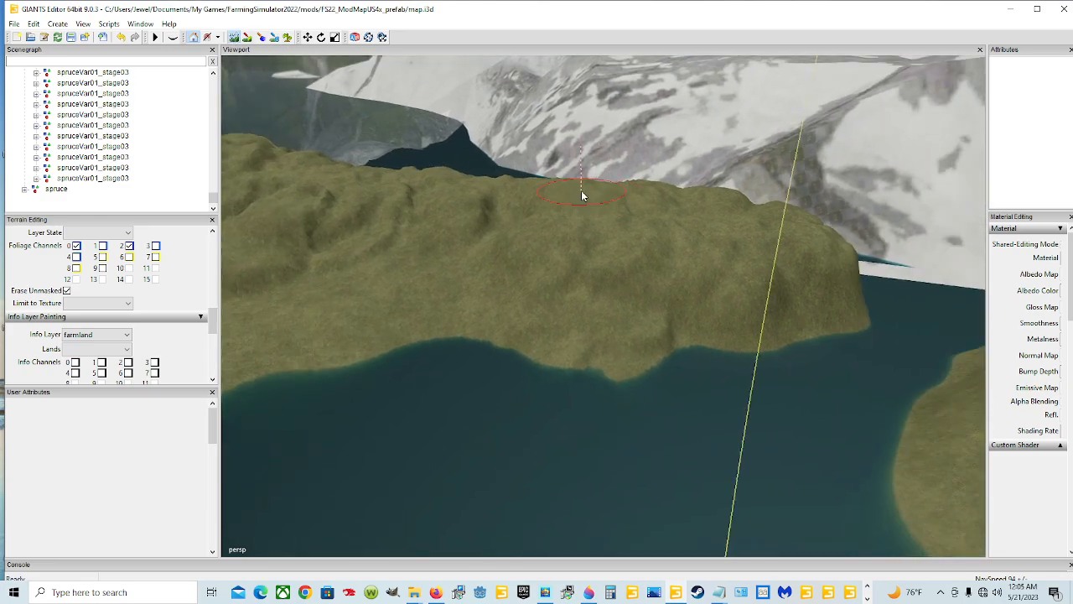
pyautogui.moveTo(457, 192)
pyautogui.mouseDown()
pyautogui.moveTo(560, 184)
pyautogui.moveTo(444, 182)
pyautogui.moveTo(429, 164)
pyautogui.moveTo(415, 178)
pyautogui.moveTo(426, 251)
pyautogui.moveTo(369, 284)
pyautogui.moveTo(374, 259)
pyautogui.moveTo(364, 282)
pyautogui.moveTo(324, 277)
pyautogui.moveTo(312, 258)
pyautogui.mouseUp()
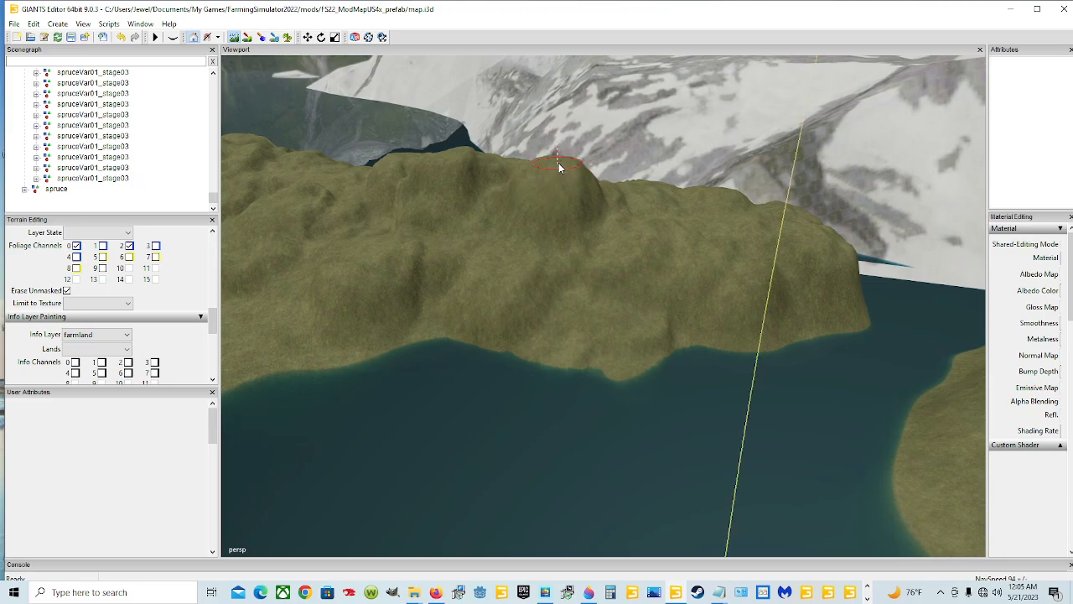
pyautogui.moveTo(589, 174)
pyautogui.mouseDown()
pyautogui.moveTo(608, 206)
pyautogui.moveTo(573, 200)
pyautogui.mouseUp()
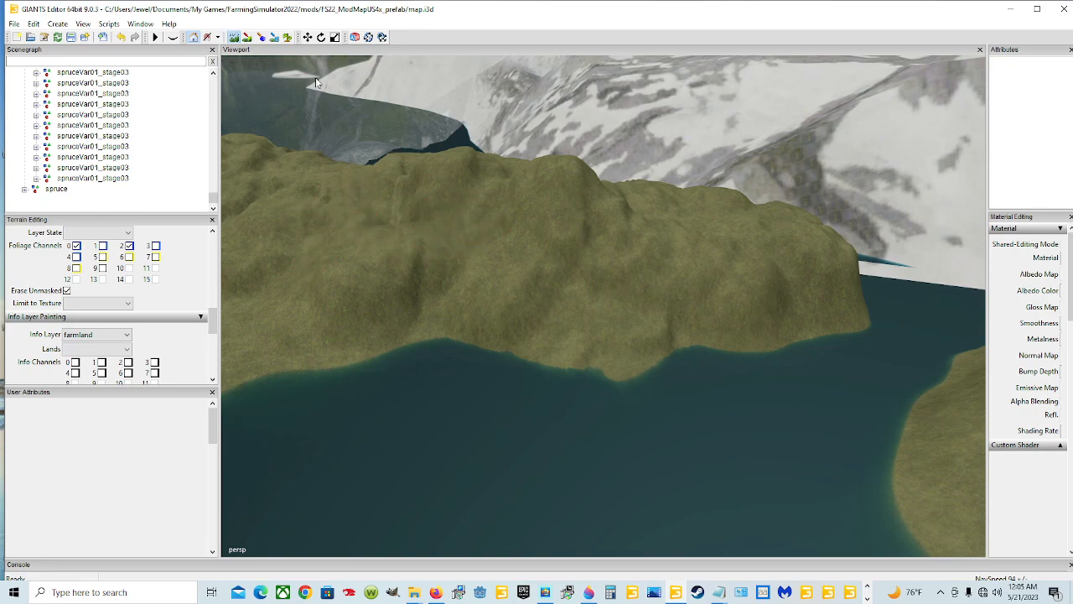
# Step: Raise low knobs along the hill crest beside the channel and build uneven mounds across the slope below the neighbouring crest
pyautogui.moveTo(433, 344); pyautogui.dragTo(225, 147, button='right')
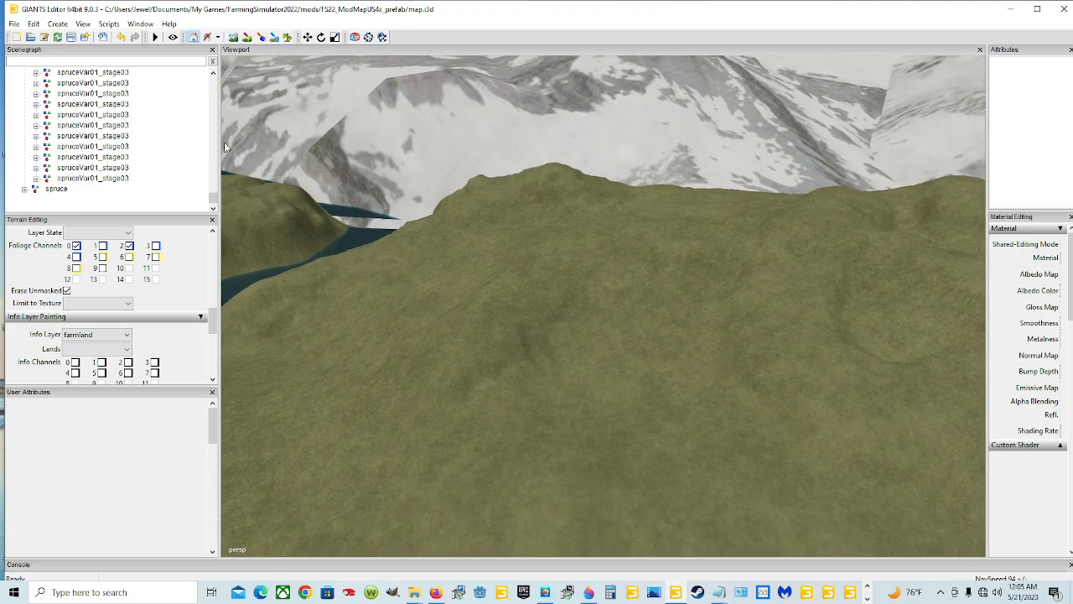
pyautogui.click(235, 38)
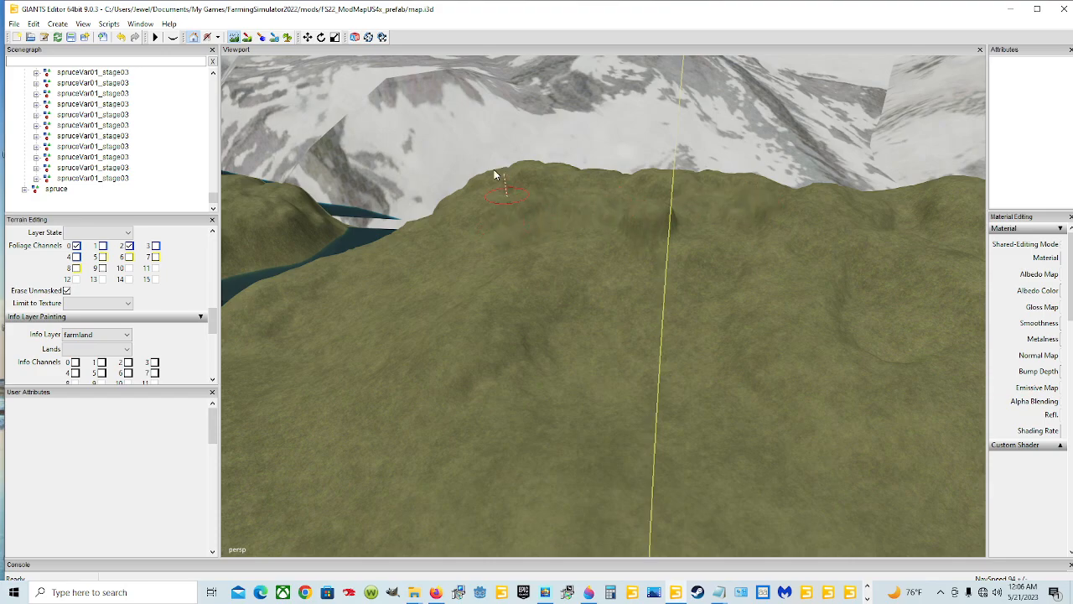
pyautogui.keyDown('alt'); pyautogui.moveTo(670, 298); pyautogui.dragTo(668, 262); pyautogui.keyUp('alt')
pyautogui.scroll(8, 669, 273)
pyautogui.keyDown('alt'); pyautogui.moveTo(650, 368); pyautogui.dragTo(653, 151); pyautogui.keyUp('alt')
pyautogui.keyDown('alt'); pyautogui.moveTo(551, 101); pyautogui.dragTo(629, 359); pyautogui.keyUp('alt')
pyautogui.scroll(-5, 629, 360)
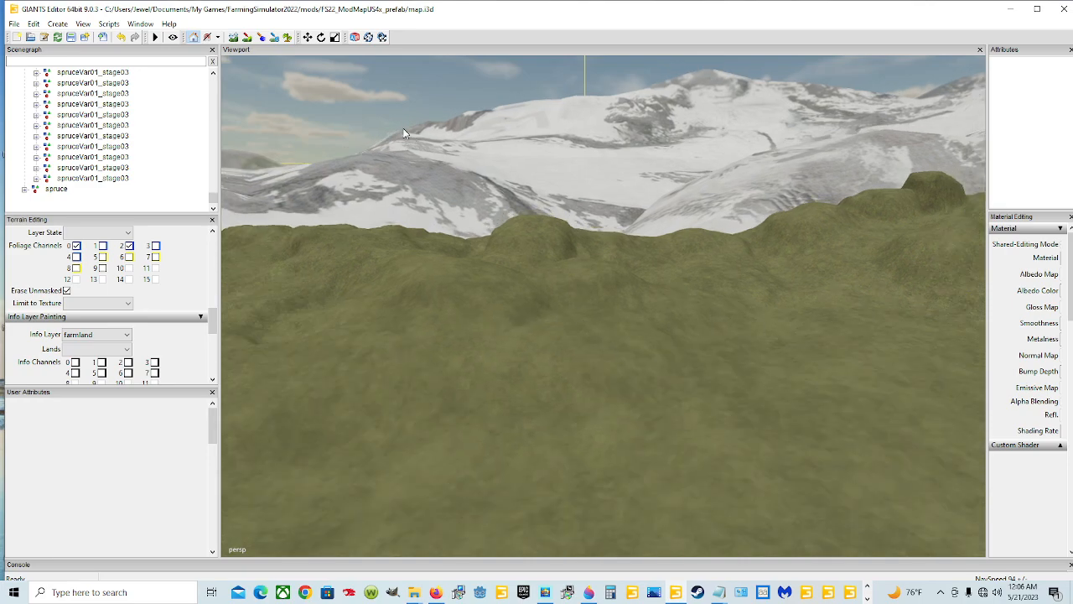
pyautogui.click(245, 38)
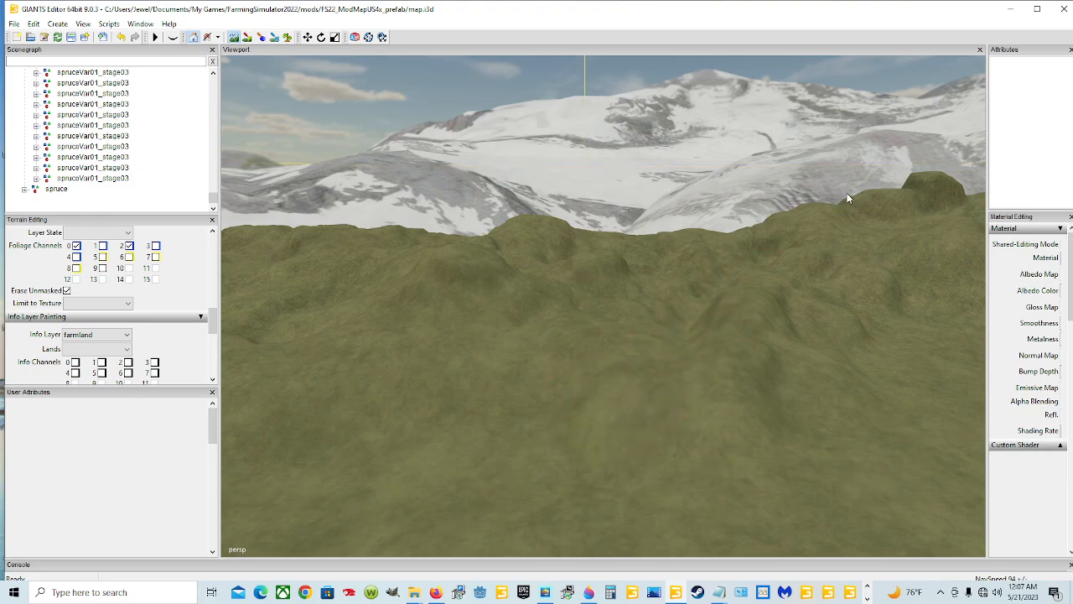
# Step: Blend the isolated crest knob into the ridge by raising the ground beside it and roughening the slope just below
pyautogui.keyDown('alt'); pyautogui.moveTo(612, 293); pyautogui.dragTo(664, 355); pyautogui.keyUp('alt')
pyautogui.scroll(-5, 568, 342)
pyautogui.scroll(6, 805, 316)
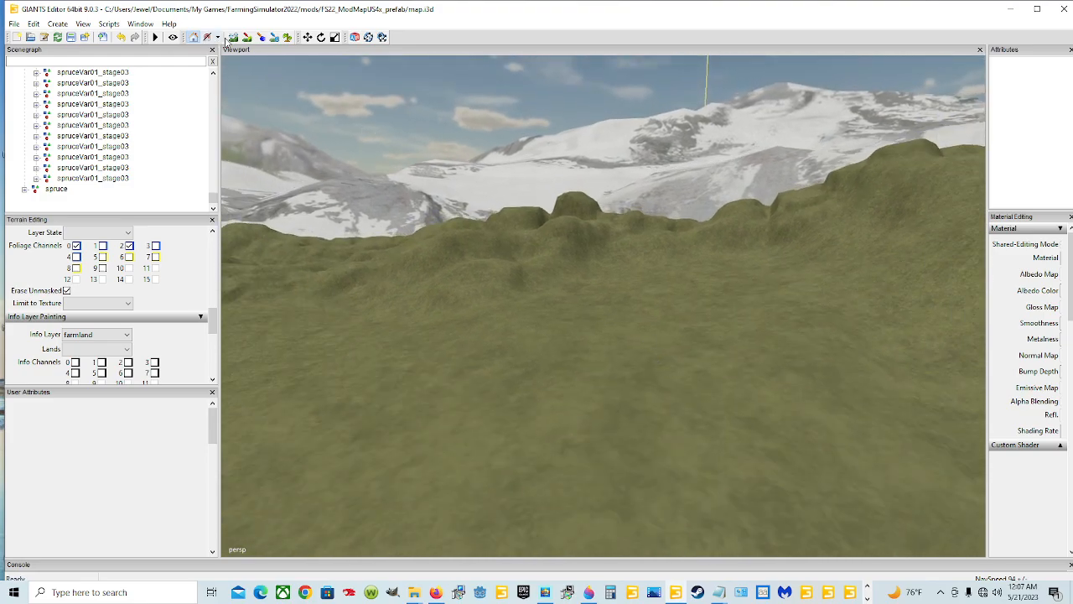
pyautogui.click(233, 37)
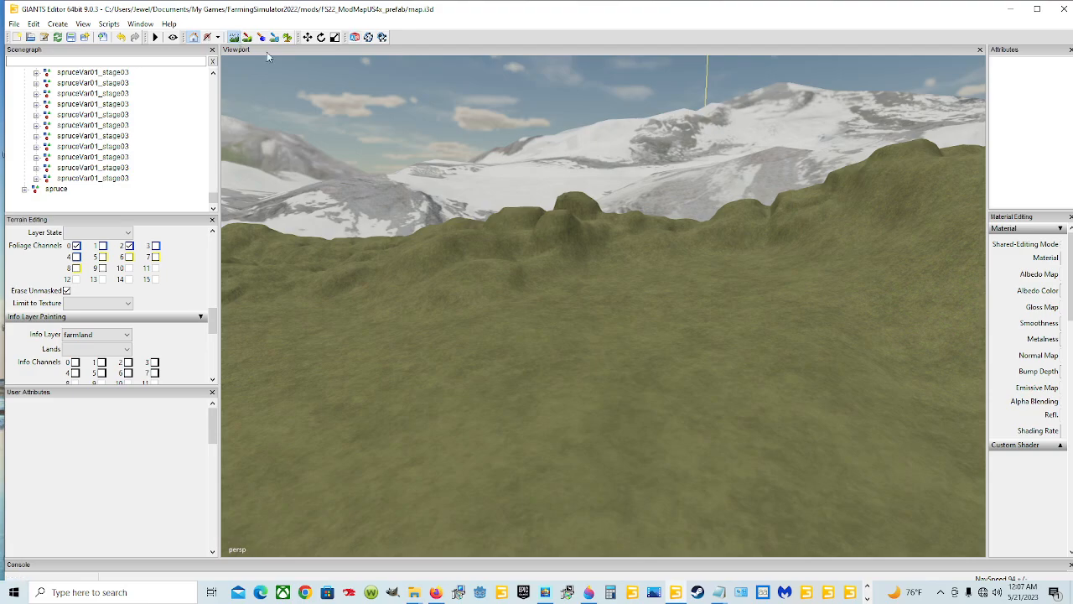
pyautogui.click(234, 38)
pyautogui.moveTo(536, 378)
pyautogui.keyDown('alt'); pyautogui.mouseDown()
pyautogui.moveTo(561, 284)
pyautogui.moveTo(609, 429)
pyautogui.moveTo(634, 389)
pyautogui.moveTo(625, 390)
pyautogui.mouseUp(); pyautogui.keyUp('alt')
pyautogui.scroll(4, 561, 282)
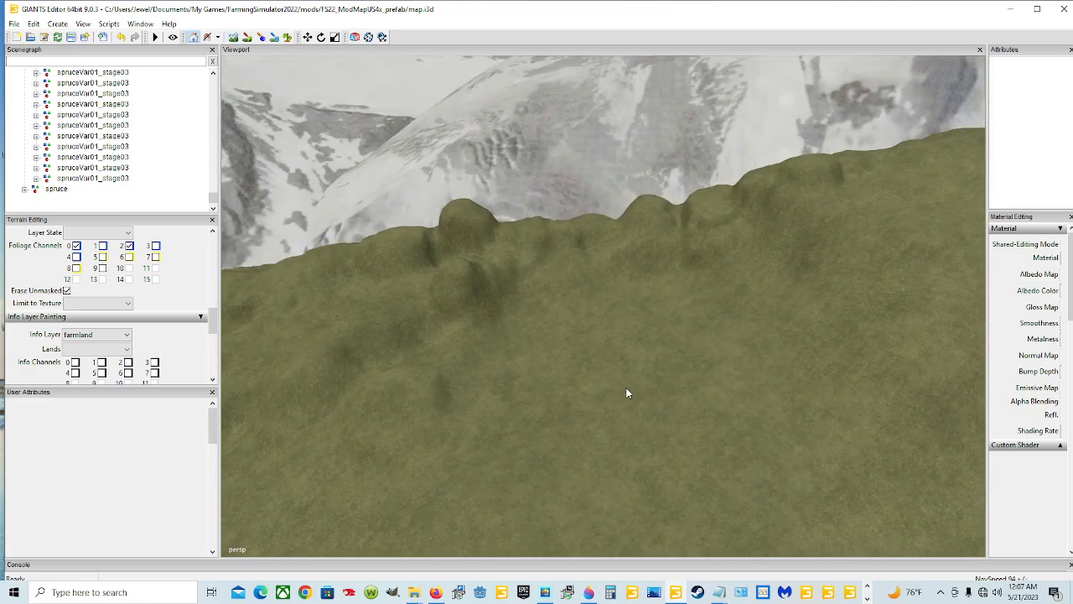
pyautogui.click(235, 38)
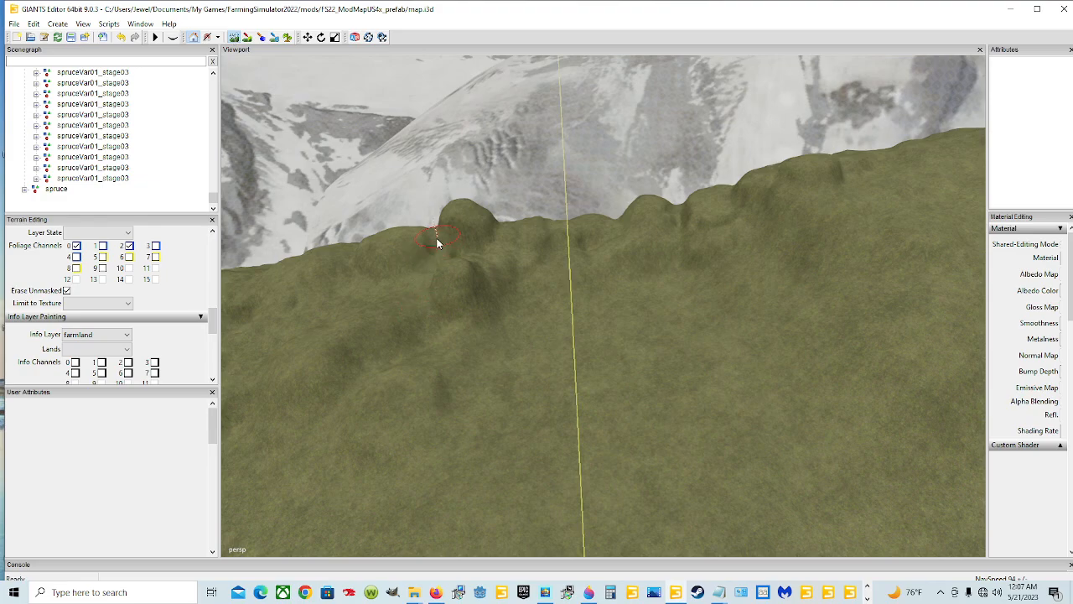
pyautogui.moveTo(407, 298)
pyautogui.mouseDown()
pyautogui.moveTo(376, 295)
pyautogui.moveTo(447, 345)
pyautogui.moveTo(432, 341)
pyautogui.moveTo(539, 282)
pyautogui.moveTo(493, 244)
pyautogui.moveTo(517, 233)
pyautogui.moveTo(480, 257)
pyautogui.mouseUp()
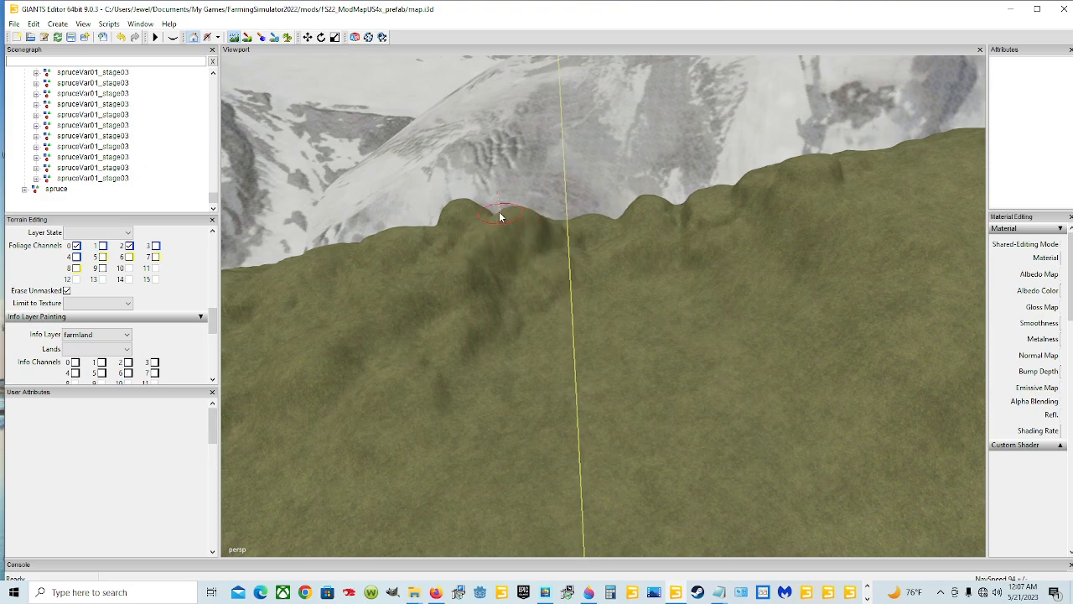
pyautogui.moveTo(471, 215)
pyautogui.mouseDown()
pyautogui.moveTo(506, 216)
pyautogui.moveTo(512, 261)
pyautogui.moveTo(537, 273)
pyautogui.moveTo(506, 281)
pyautogui.moveTo(515, 249)
pyautogui.moveTo(597, 238)
pyautogui.moveTo(558, 228)
pyautogui.moveTo(603, 246)
pyautogui.mouseUp()
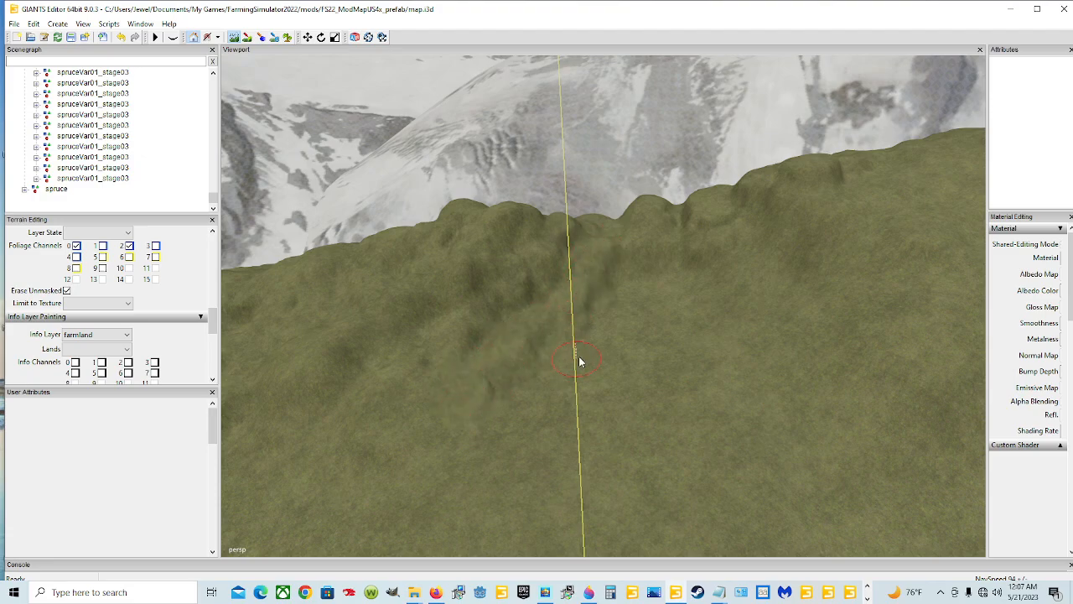
# Step: Raise rugged spurs and mounds down the hillside below the crest saddle, spreading them to both sides
pyautogui.moveTo(609, 329)
pyautogui.mouseDown()
pyautogui.moveTo(656, 275)
pyautogui.moveTo(556, 349)
pyautogui.moveTo(498, 363)
pyautogui.moveTo(544, 357)
pyautogui.moveTo(528, 346)
pyautogui.moveTo(531, 299)
pyautogui.moveTo(539, 335)
pyautogui.moveTo(479, 356)
pyautogui.mouseUp()
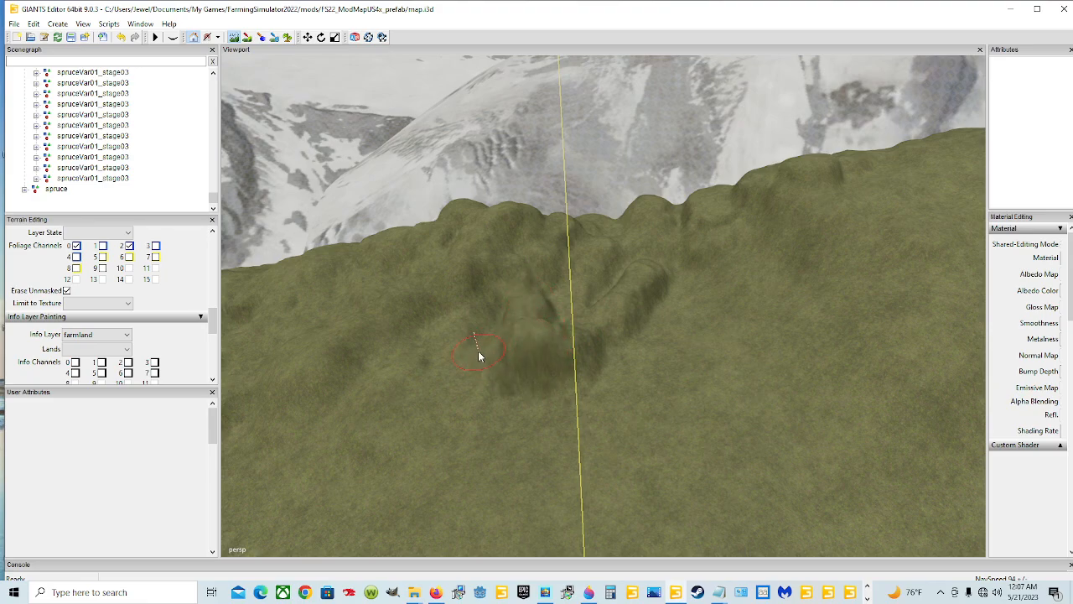
pyautogui.moveTo(458, 414)
pyautogui.mouseDown()
pyautogui.moveTo(463, 387)
pyautogui.moveTo(526, 343)
pyautogui.mouseUp()
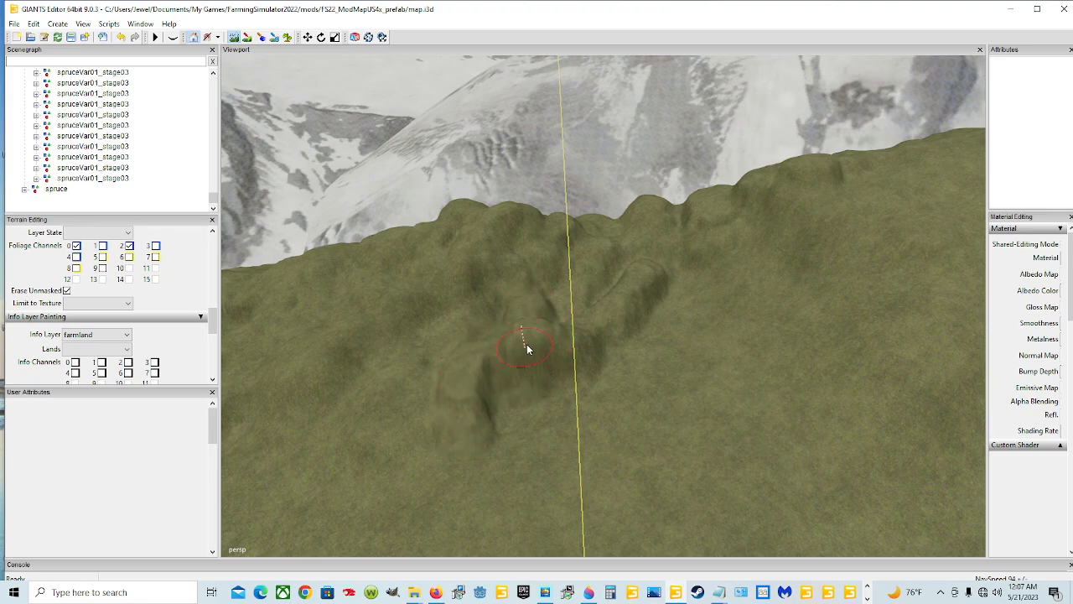
pyautogui.moveTo(652, 295); pyautogui.dragTo(595, 316)
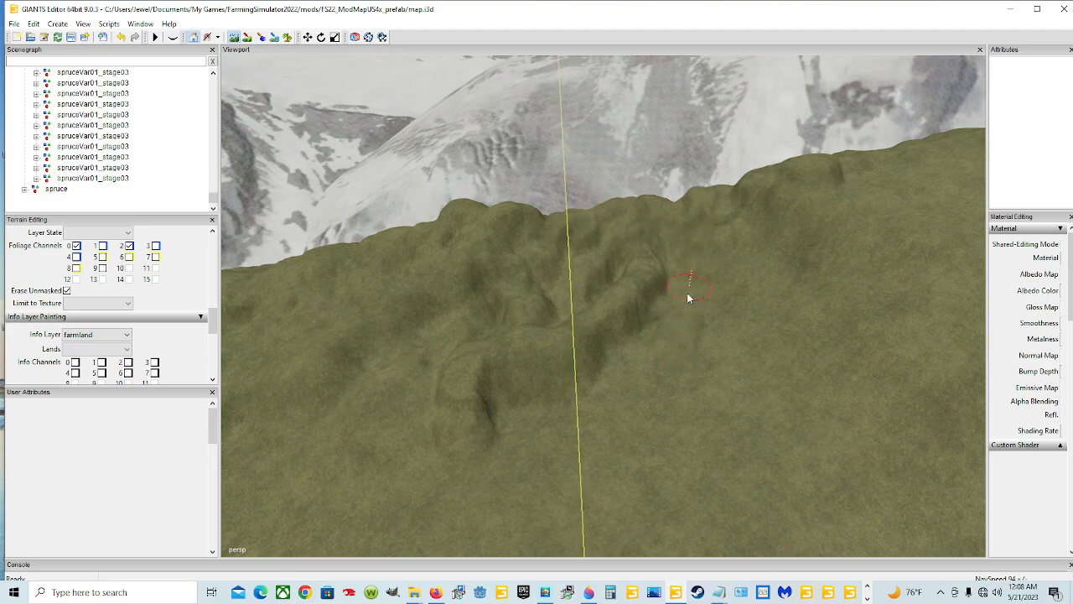
pyautogui.moveTo(647, 376)
pyautogui.mouseDown()
pyautogui.moveTo(679, 282)
pyautogui.moveTo(659, 371)
pyautogui.moveTo(685, 286)
pyautogui.moveTo(682, 364)
pyautogui.moveTo(696, 383)
pyautogui.moveTo(690, 342)
pyautogui.moveTo(759, 388)
pyautogui.moveTo(724, 363)
pyautogui.moveTo(707, 317)
pyautogui.moveTo(750, 349)
pyautogui.moveTo(728, 329)
pyautogui.moveTo(771, 319)
pyautogui.mouseUp()
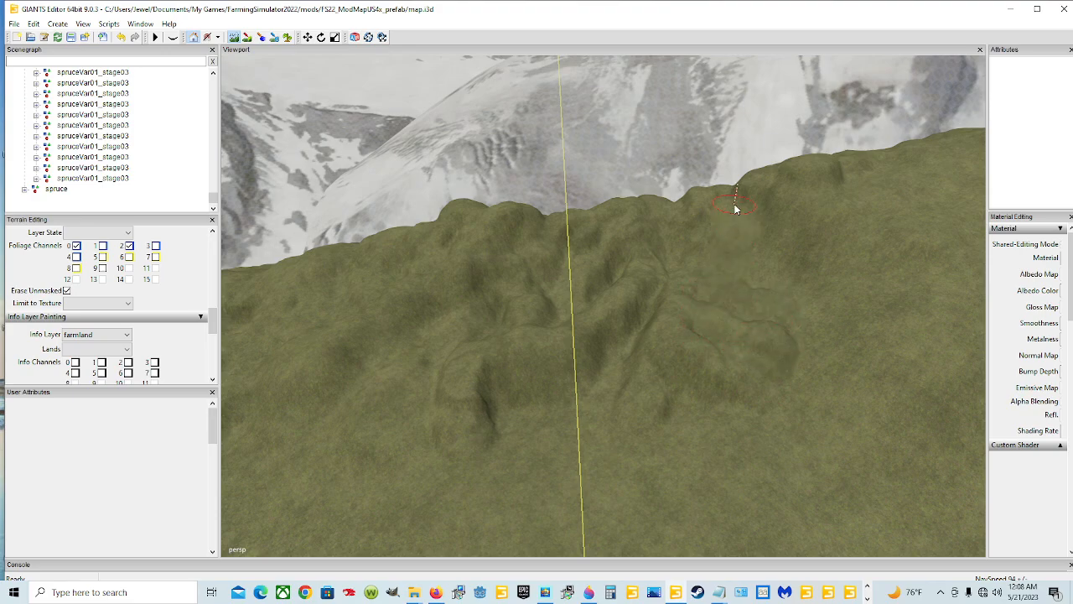
# Step: Fill the notches between the crest knobs and raise the upper hillside, blending it into the spurs below
pyautogui.moveTo(703, 201)
pyautogui.mouseDown()
pyautogui.moveTo(678, 196)
pyautogui.moveTo(711, 221)
pyautogui.moveTo(688, 238)
pyautogui.mouseUp()
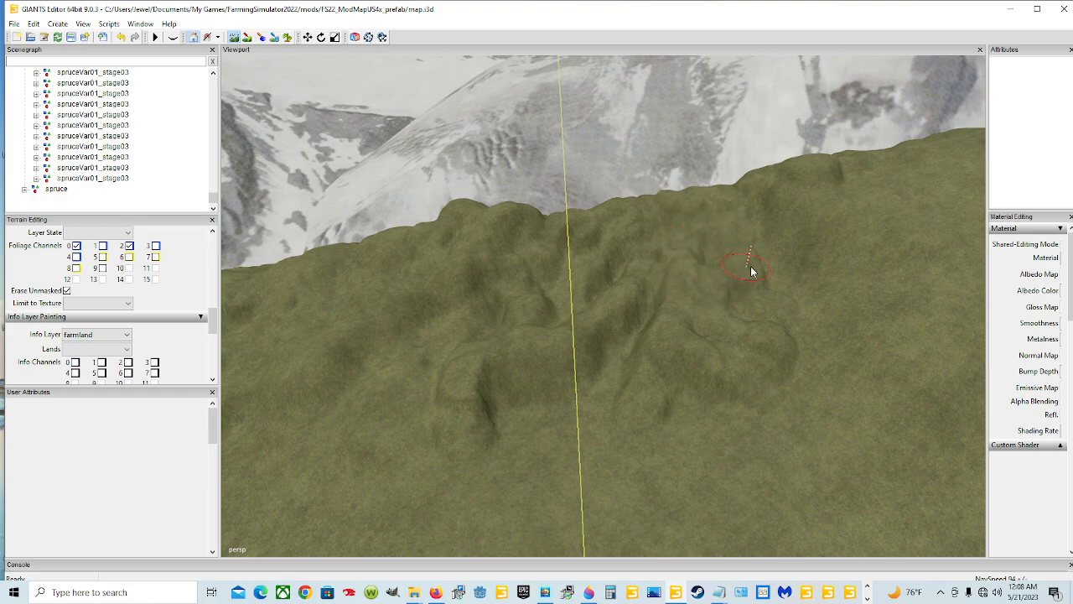
pyautogui.moveTo(767, 220)
pyautogui.mouseDown()
pyautogui.moveTo(780, 306)
pyautogui.moveTo(795, 324)
pyautogui.moveTo(709, 240)
pyautogui.moveTo(785, 233)
pyautogui.moveTo(800, 201)
pyautogui.moveTo(845, 298)
pyautogui.mouseUp()
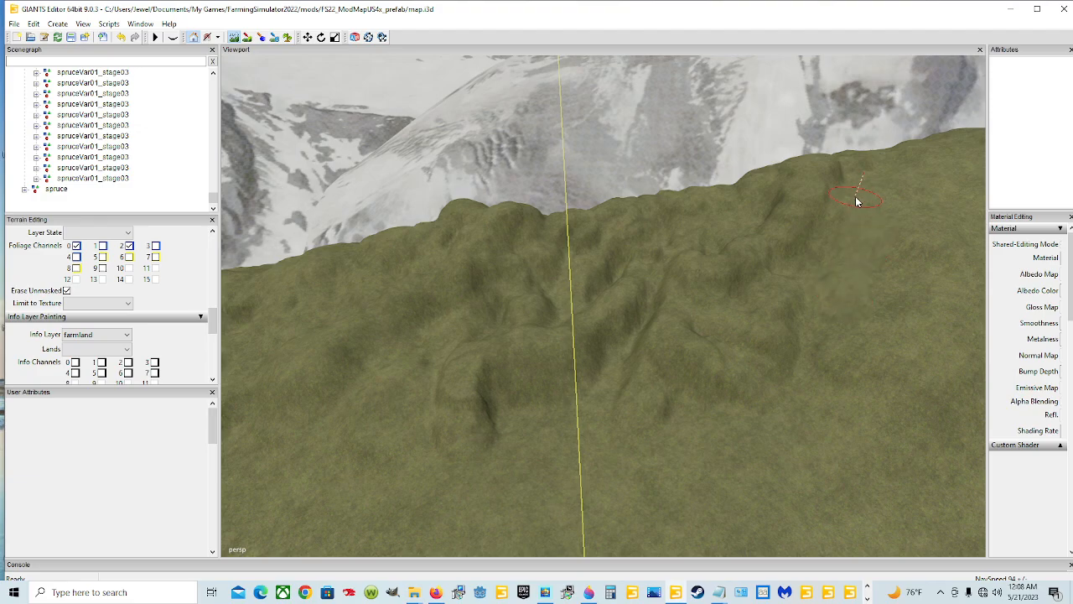
pyautogui.moveTo(857, 201)
pyautogui.mouseDown()
pyautogui.moveTo(884, 285)
pyautogui.moveTo(843, 347)
pyautogui.moveTo(789, 356)
pyautogui.moveTo(829, 272)
pyautogui.mouseUp()
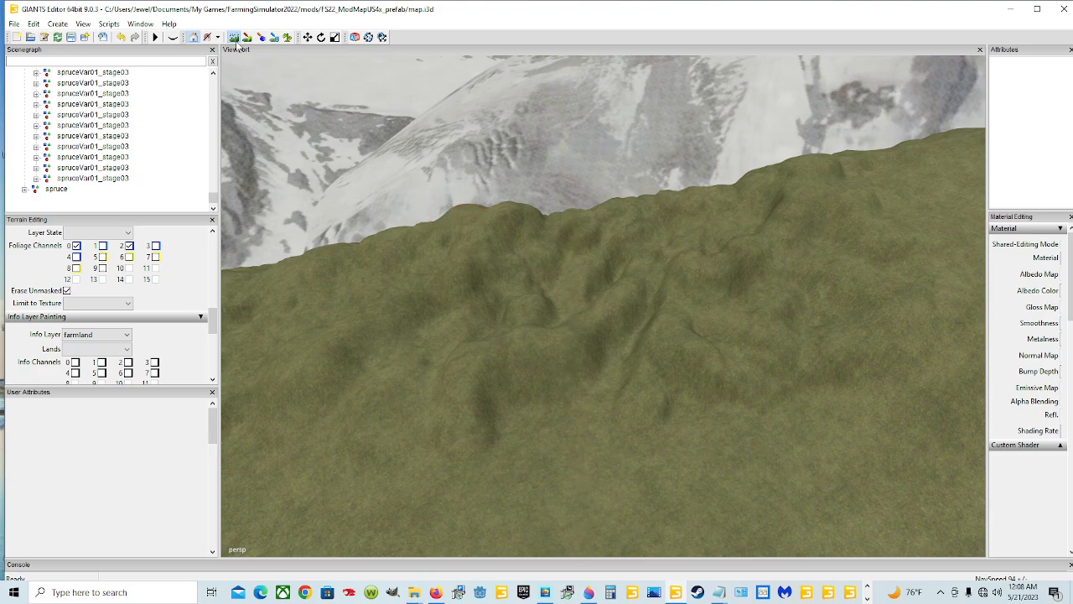
# Step: Sculpt the smooth face and shoulder of the broad hill into rugged folds, gullies and ledges
pyautogui.moveTo(523, 305); pyautogui.dragTo(486, 342, button='right')
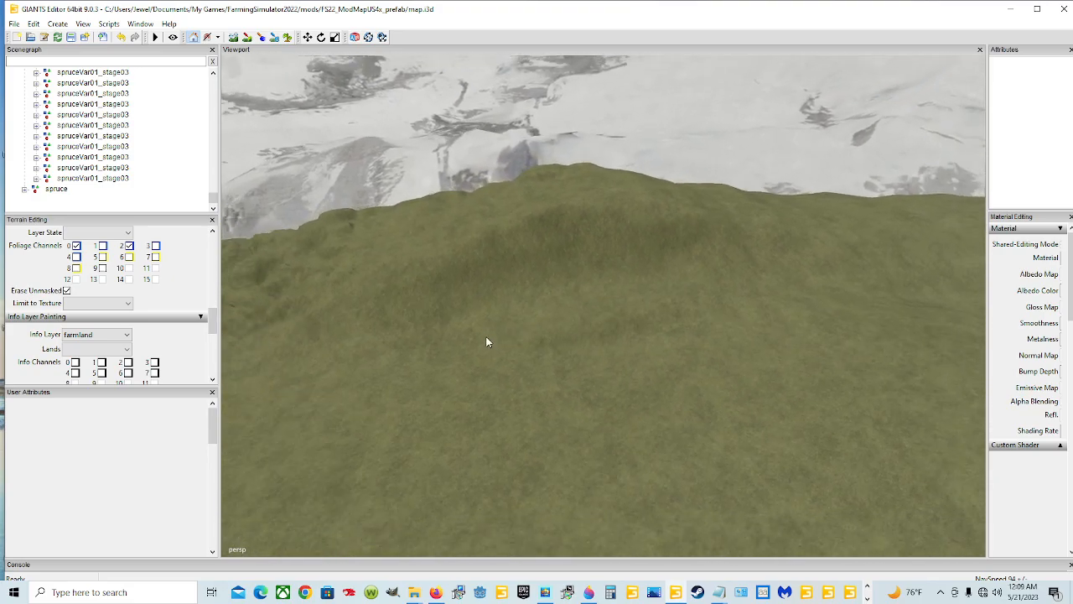
pyautogui.click(238, 38)
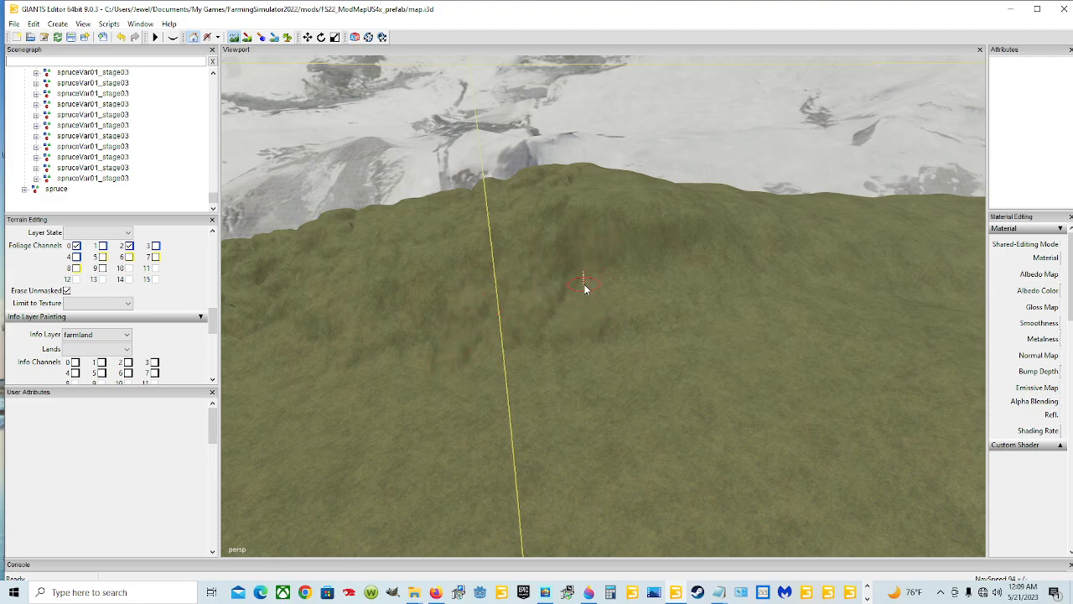
pyautogui.moveTo(588, 269)
pyautogui.mouseDown()
pyautogui.moveTo(590, 304)
pyautogui.moveTo(596, 232)
pyautogui.moveTo(582, 290)
pyautogui.mouseUp()
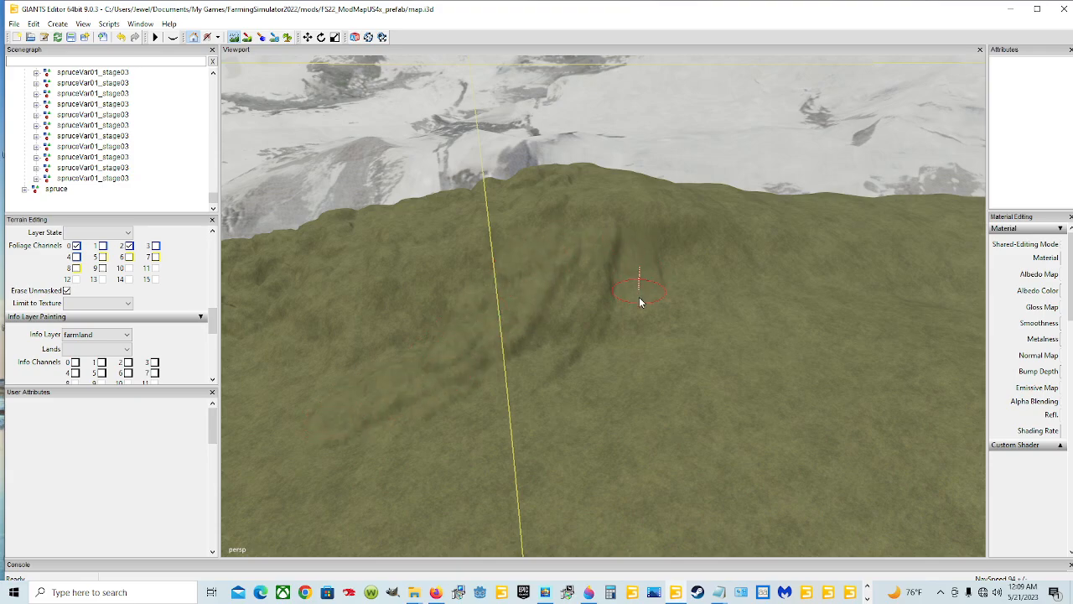
pyautogui.moveTo(639, 302)
pyautogui.mouseDown()
pyautogui.moveTo(644, 368)
pyautogui.moveTo(695, 264)
pyautogui.moveTo(737, 346)
pyautogui.moveTo(688, 250)
pyautogui.mouseUp()
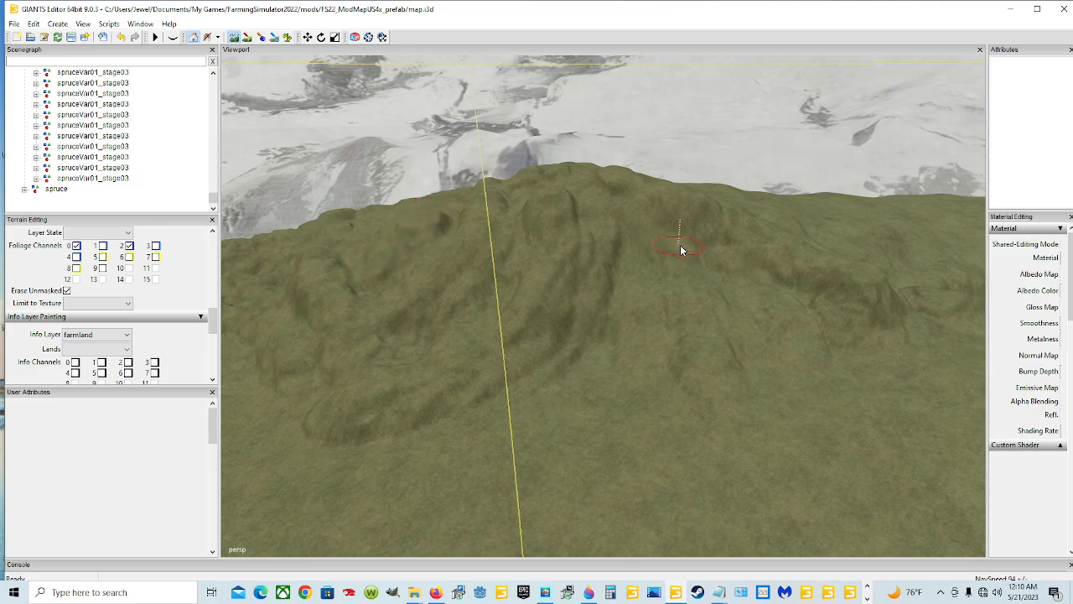
# Step: Select one of the spruceVar01_stage03 trees in the distant row of spruces
pyautogui.click(234, 39)
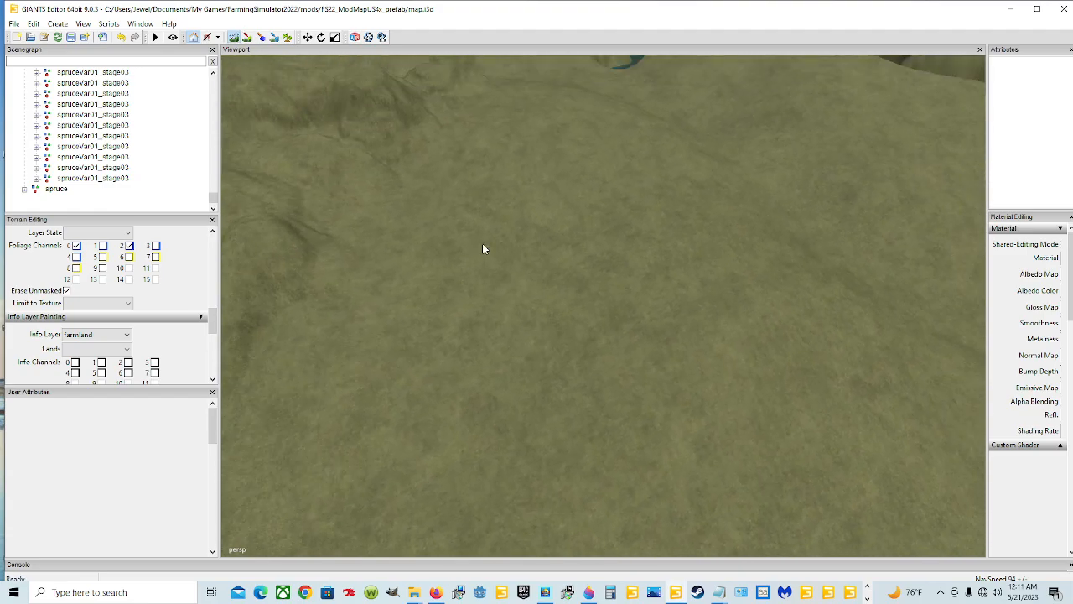
pyautogui.moveTo(482, 243)
pyautogui.keyDown('alt'); pyautogui.mouseDown()
pyautogui.moveTo(504, 184)
pyautogui.moveTo(486, 200)
pyautogui.moveTo(518, 215)
pyautogui.moveTo(373, 209)
pyautogui.moveTo(382, 222)
pyautogui.moveTo(587, 262)
pyautogui.moveTo(481, 327)
pyautogui.moveTo(597, 268)
pyautogui.mouseUp(); pyautogui.keyUp('alt')
pyautogui.scroll(12, 599, 267)
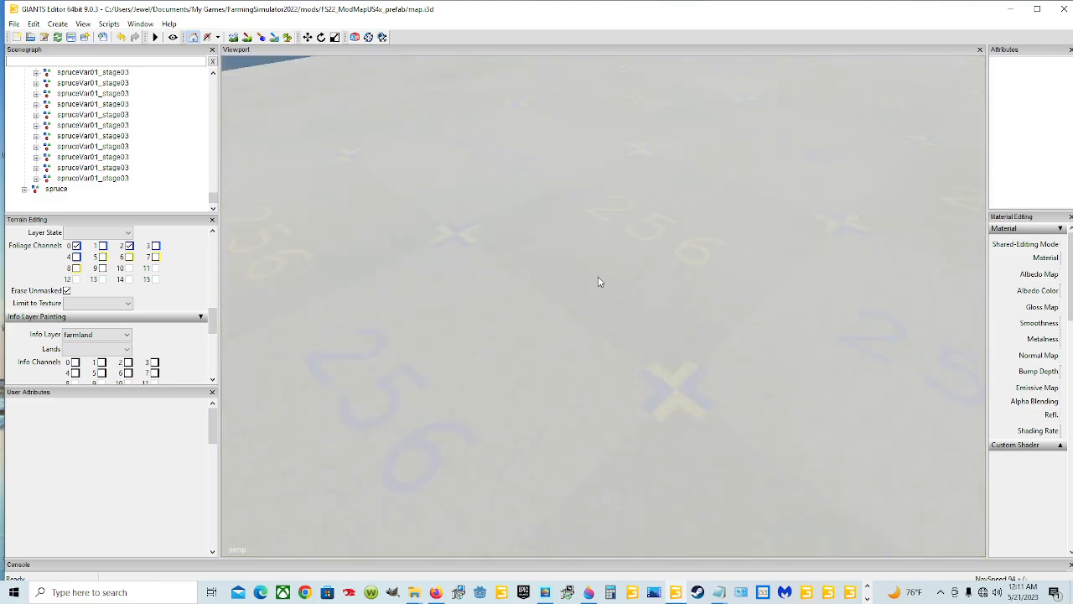
pyautogui.scroll(-5, 598, 277)
pyautogui.keyDown('alt'); pyautogui.moveTo(598, 277); pyautogui.dragTo(873, 330); pyautogui.keyUp('alt')
pyautogui.scroll(-8, 594, 340)
pyautogui.scroll(4, 873, 331)
pyautogui.keyDown('alt'); pyautogui.moveTo(723, 339); pyautogui.dragTo(676, 296); pyautogui.keyUp('alt')
pyautogui.scroll(6, 677, 296)
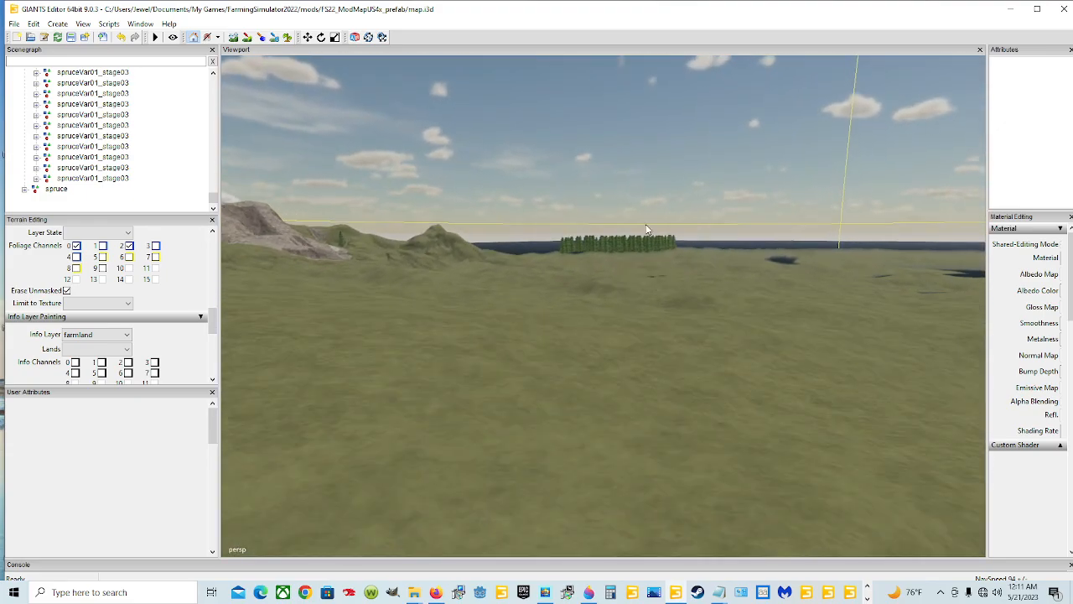
pyautogui.click(648, 246)
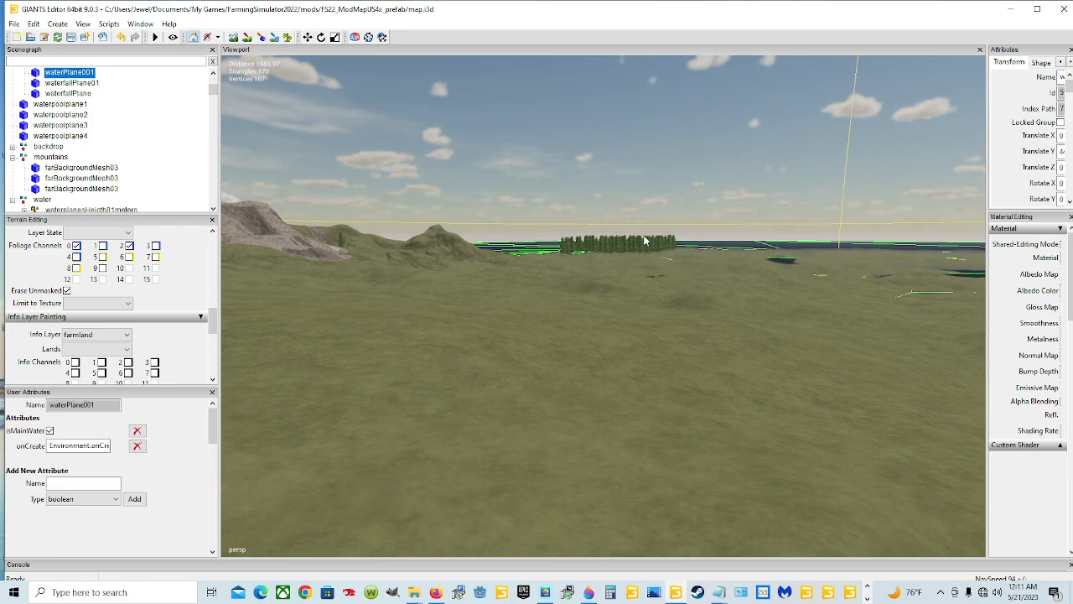
pyautogui.keyDown('alt'); pyautogui.moveTo(648, 245); pyautogui.dragTo(661, 227); pyautogui.keyUp('alt')
pyautogui.scroll(4, 661, 229)
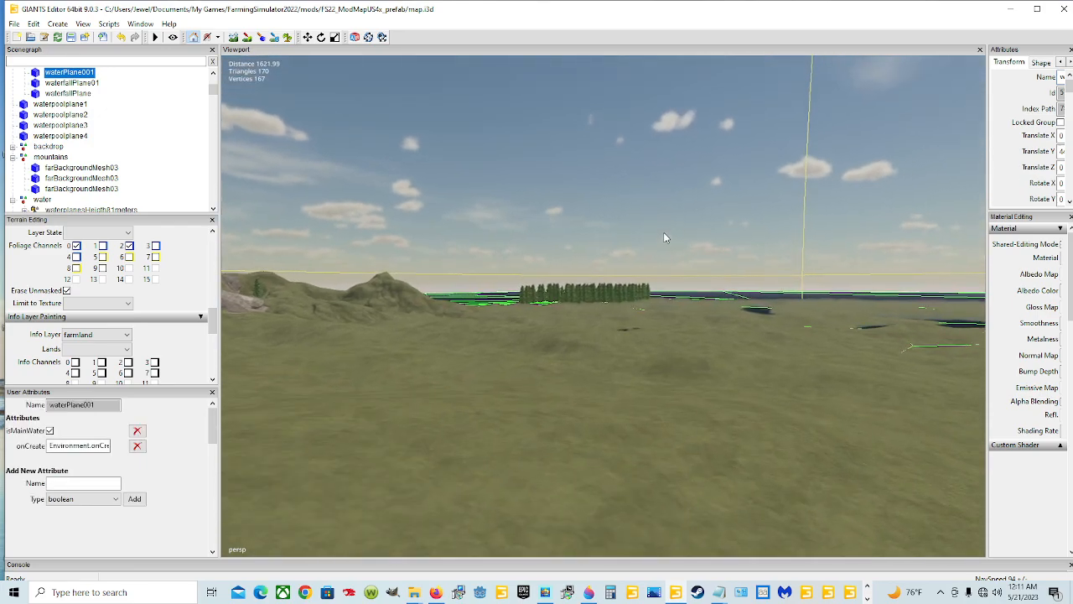
pyautogui.click(631, 291)
# Step: Move the selected spruce onto the crest of the sculpted ridge in front of the snowy mountains and duplicate it
pyautogui.keyDown('alt'); pyautogui.moveTo(679, 310); pyautogui.dragTo(564, 292); pyautogui.keyUp('alt')
pyautogui.scroll(6, 481, 283)
pyautogui.scroll(5, 487, 262)
pyautogui.scroll(4, 623, 326)
pyautogui.scroll(-4, 623, 329)
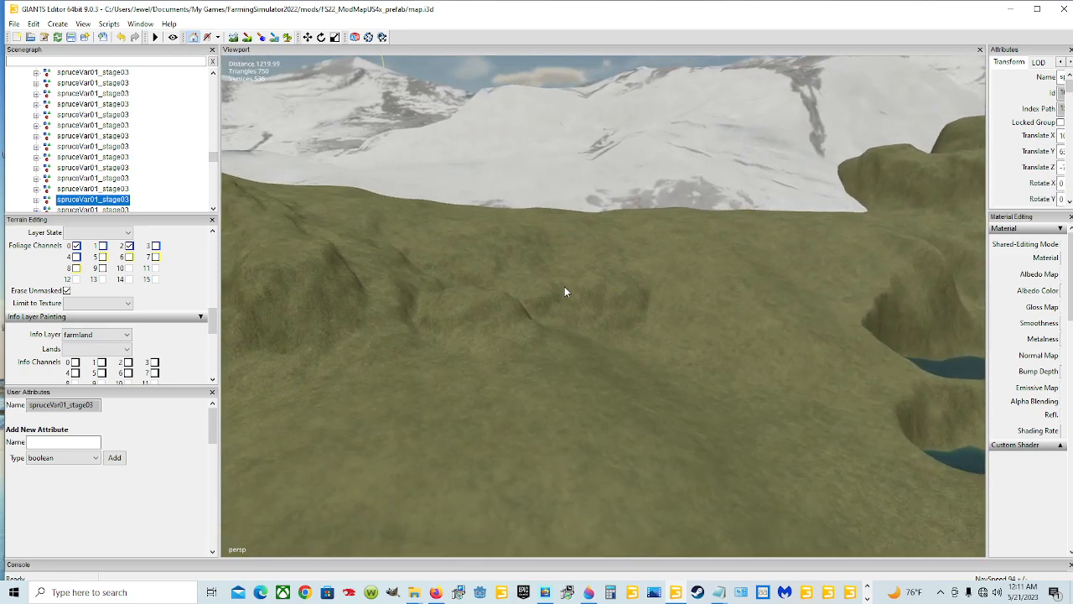
pyautogui.click(595, 219)
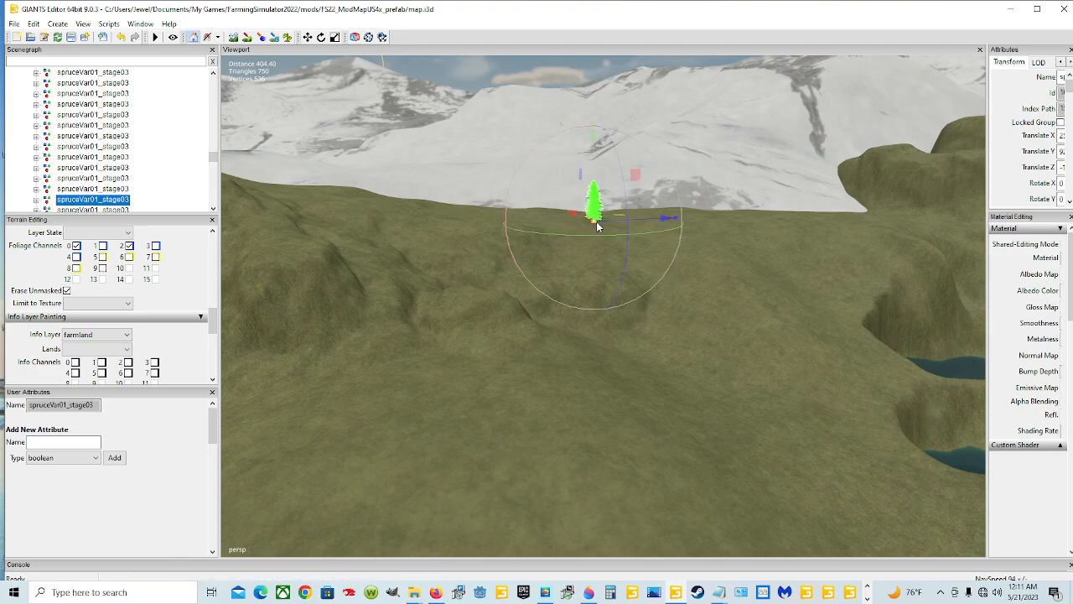
pyautogui.hotkey('ctrl', 'd')
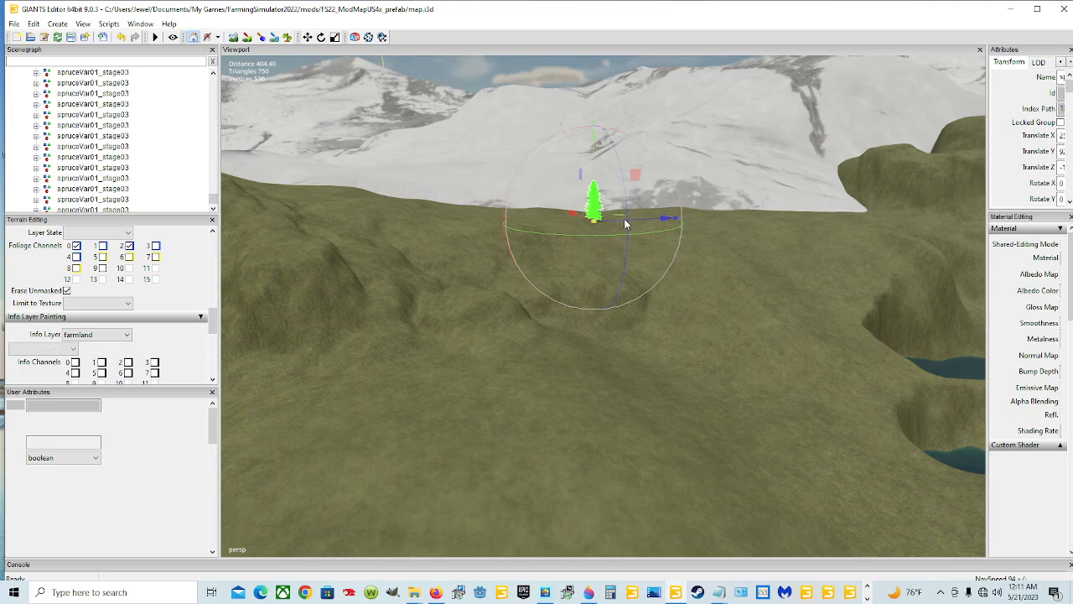
# Step: Move the duplicated spruce farther along the ridge crest, place another copy beside it against the mountains, and duplicate that copy
pyautogui.moveTo(621, 223); pyautogui.dragTo(641, 221)
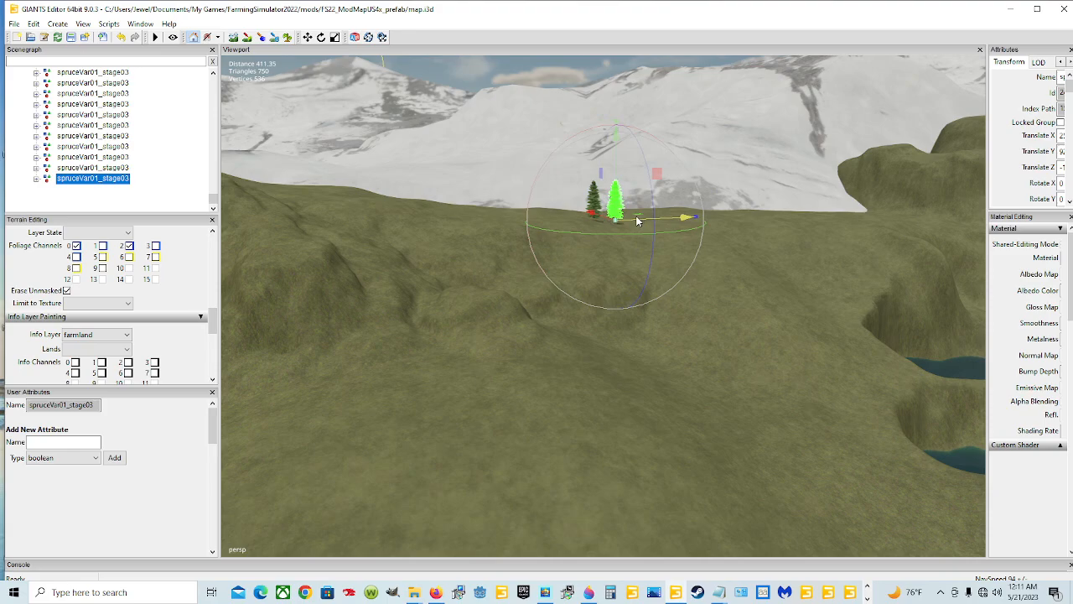
pyautogui.moveTo(662, 215); pyautogui.dragTo(714, 220)
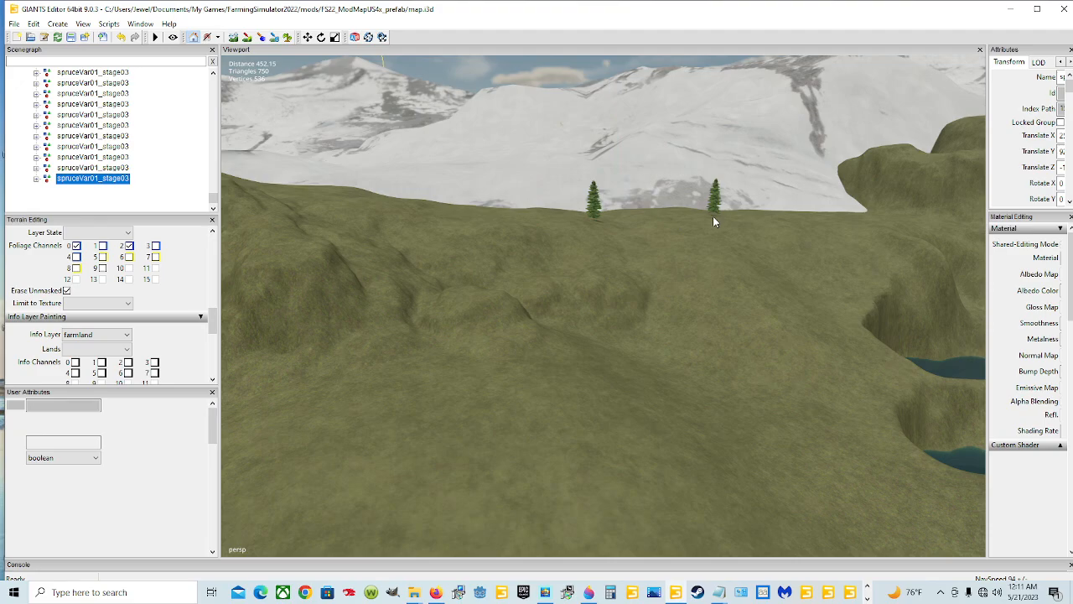
pyautogui.hotkey('ctrl', 'd')
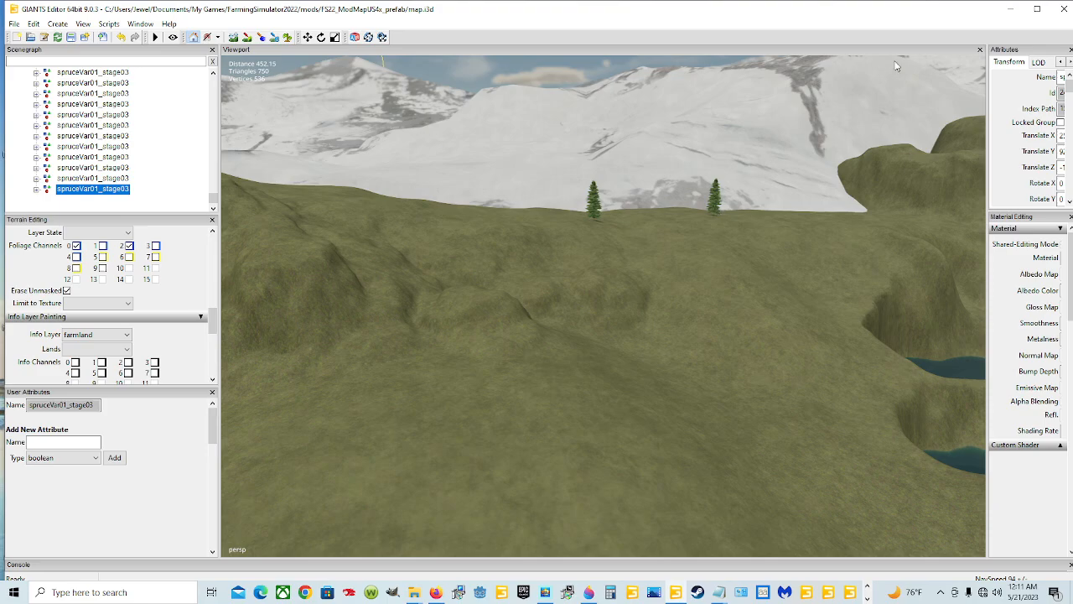
pyautogui.click(716, 198)
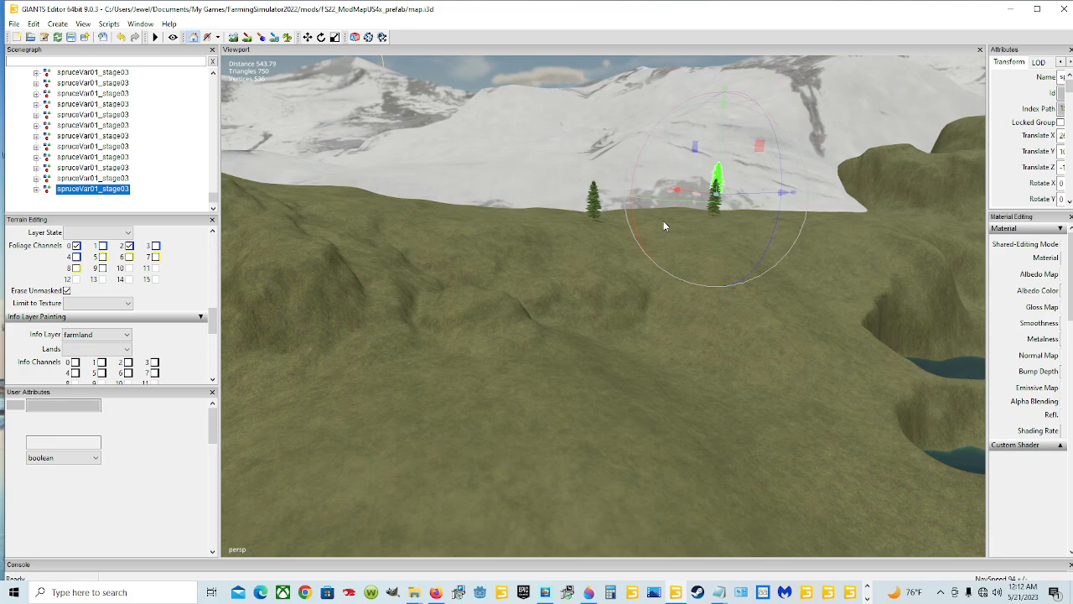
pyautogui.hotkey('ctrl', 'd')
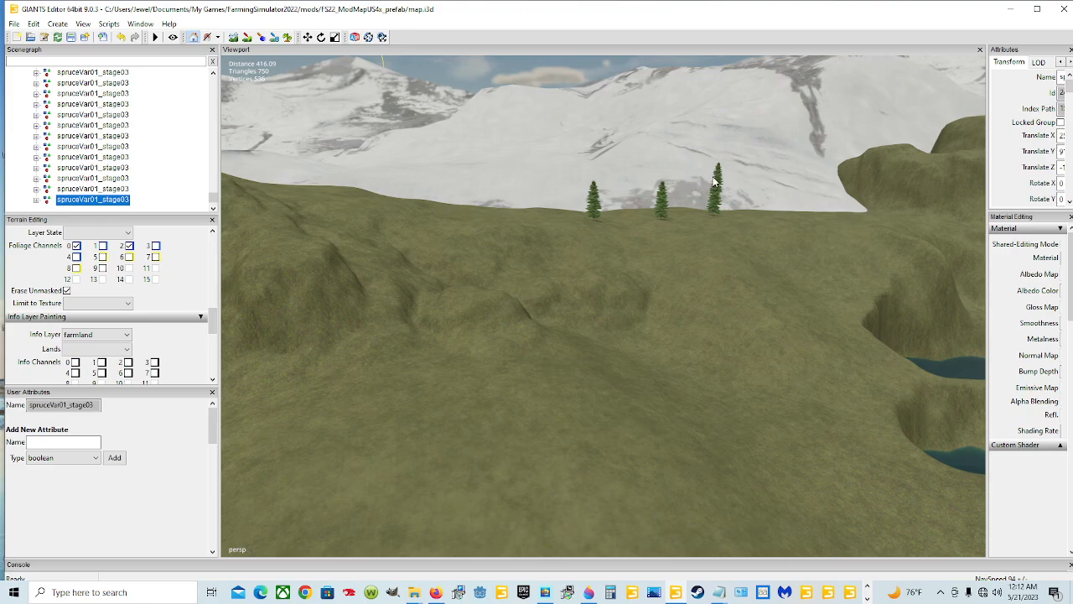
# Step: Place the newest spruce copy on the ridge crest on the opposite side of the first spruce, and undo the accidental flip
pyautogui.keyDown('ctrl'); pyautogui.click(717, 181); pyautogui.keyUp('ctrl')
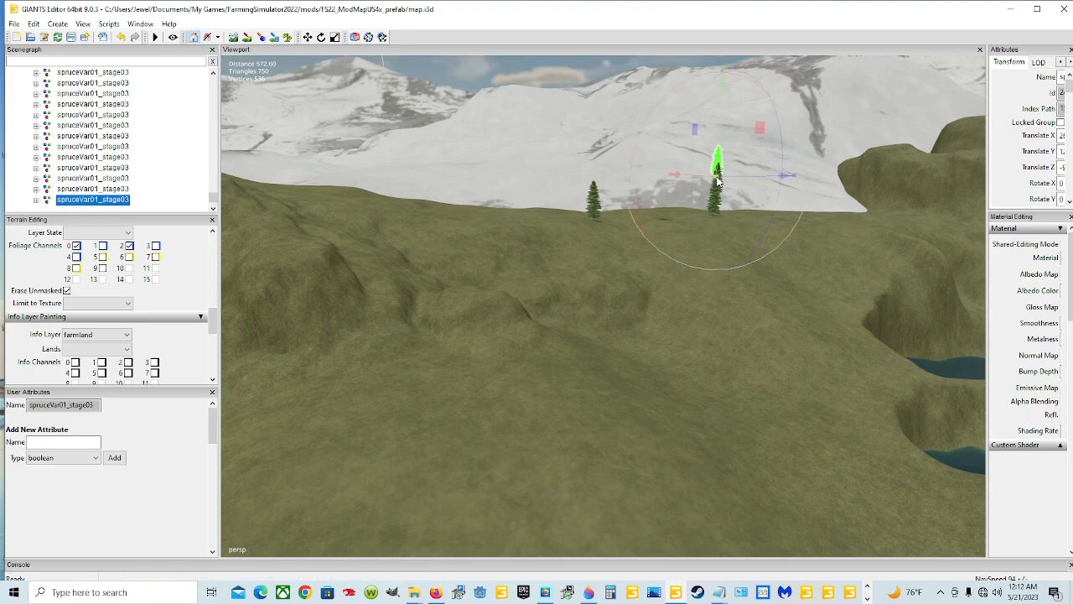
pyautogui.keyDown('ctrl'); pyautogui.click(545, 212); pyautogui.keyUp('ctrl')
pyautogui.keyDown('ctrl'); pyautogui.click(718, 179); pyautogui.keyUp('ctrl')
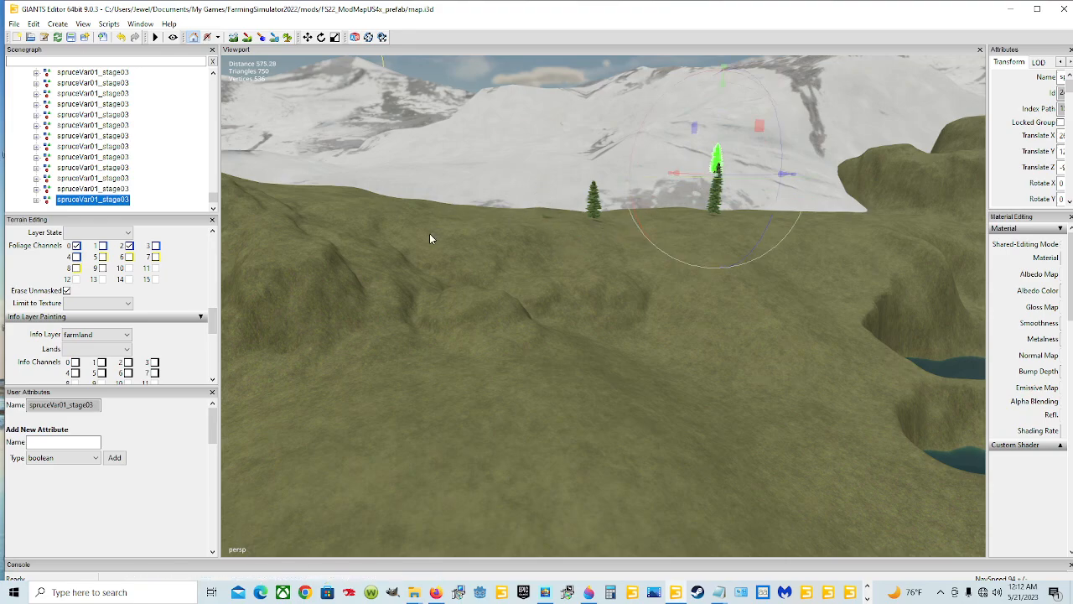
pyautogui.keyDown('ctrl'); pyautogui.click(495, 221); pyautogui.keyUp('ctrl')
pyautogui.moveTo(495, 227); pyautogui.dragTo(575, 208)
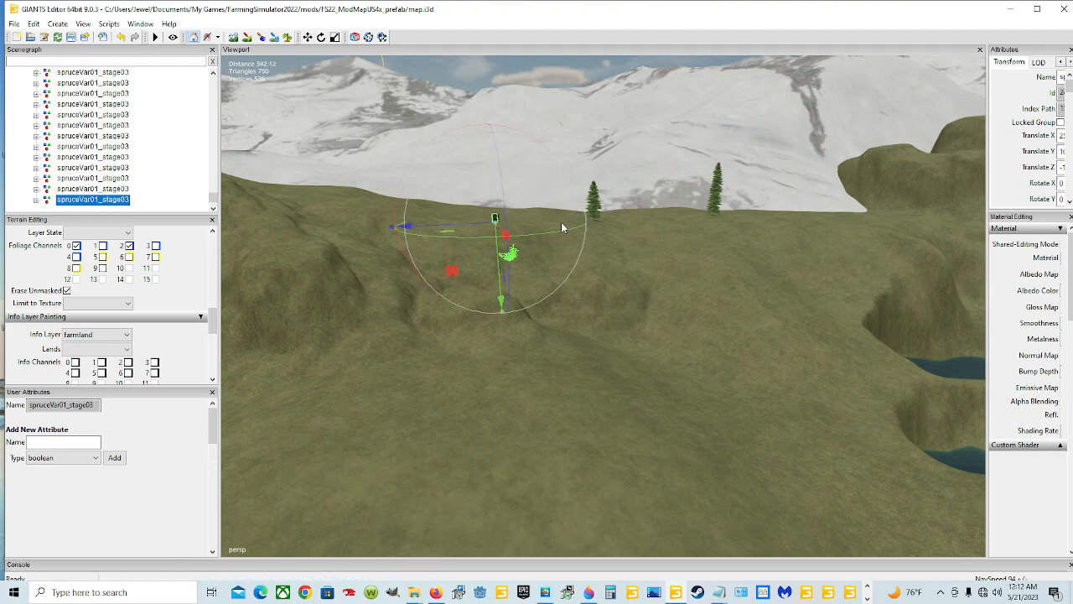
pyautogui.click(125, 38)
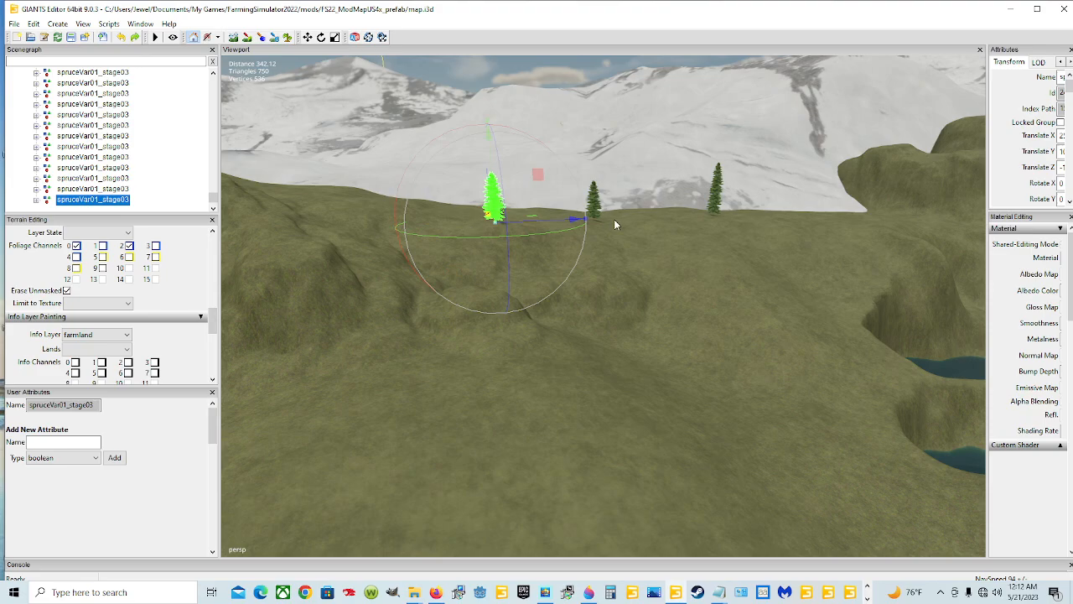
# Step: Duplicate the nearest spruce on the ridge and place the copy slightly downslope between the middle and far spruces
pyautogui.click(719, 181)
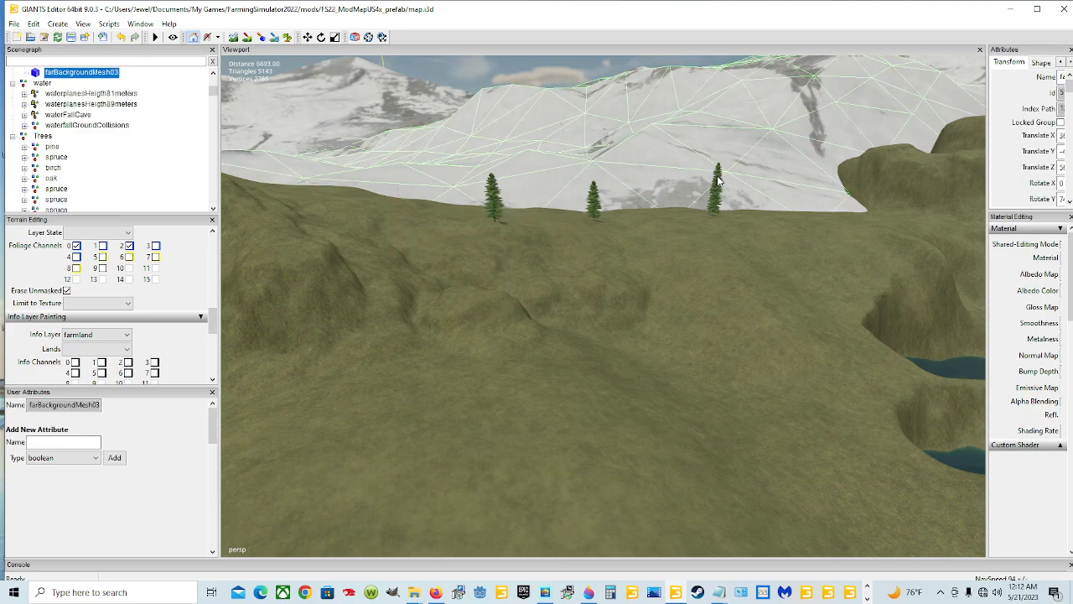
pyautogui.scroll(5, 720, 178)
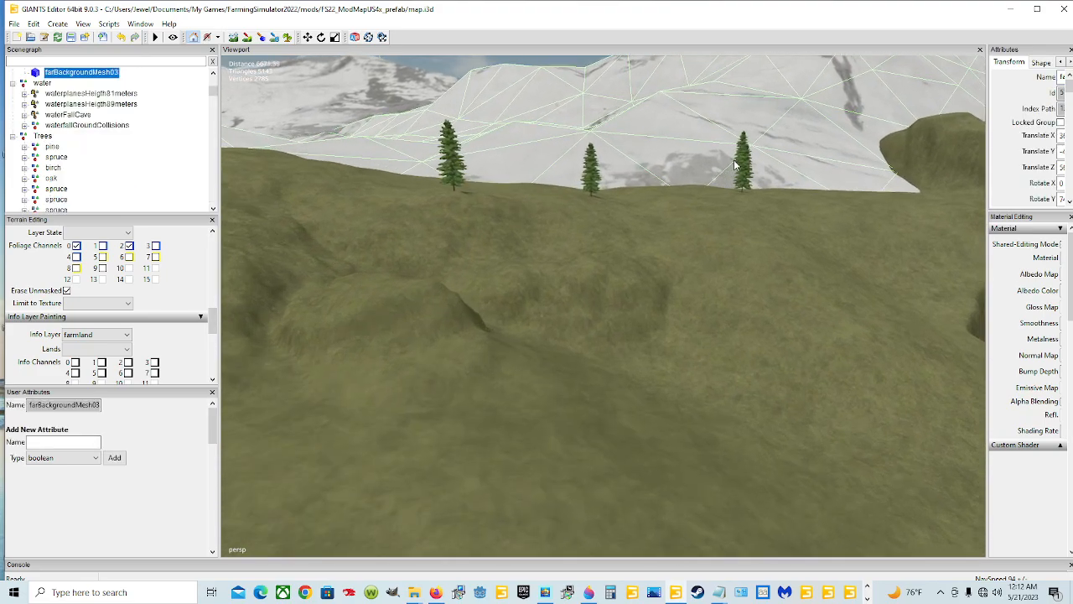
pyautogui.moveTo(689, 278); pyautogui.dragTo(654, 207, button='right')
pyautogui.scroll(5, 681, 245)
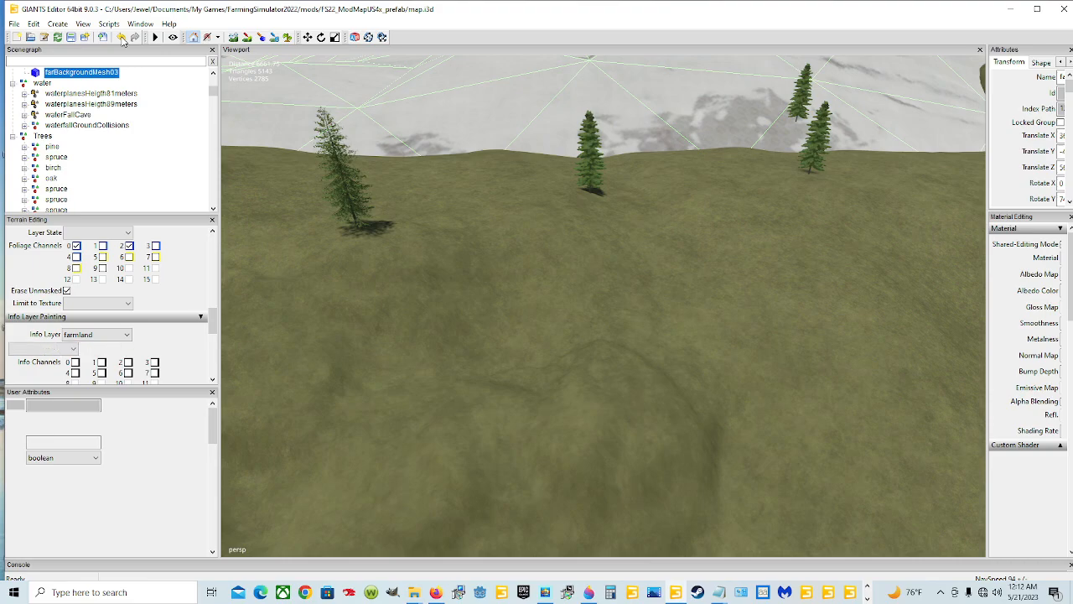
pyautogui.click(346, 200)
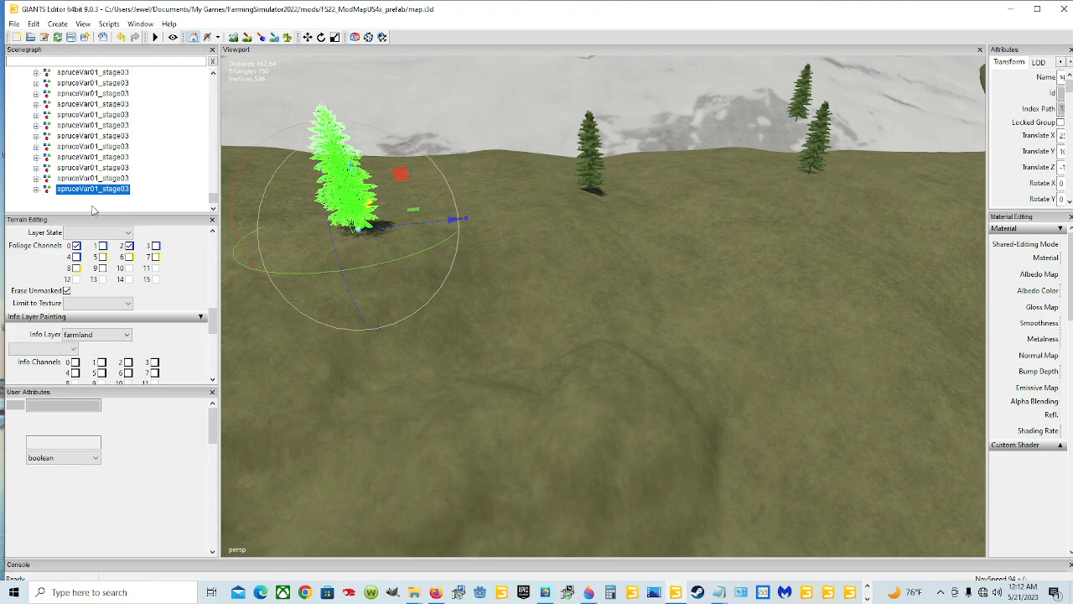
pyautogui.hotkey('ctrl', 'd')
pyautogui.moveTo(400, 224); pyautogui.dragTo(509, 239)
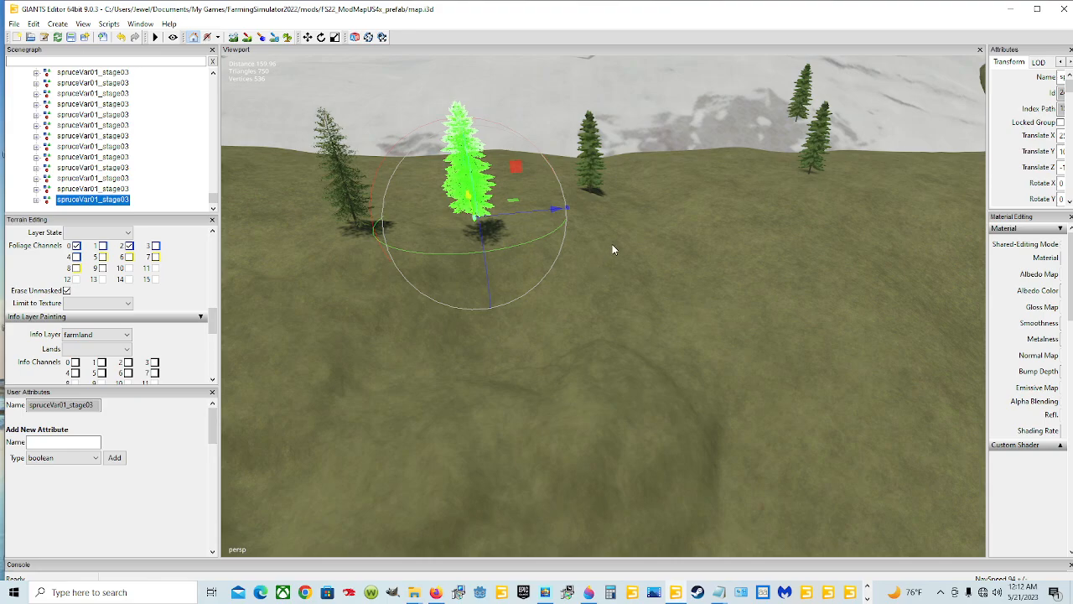
pyautogui.moveTo(611, 244); pyautogui.dragTo(645, 226)
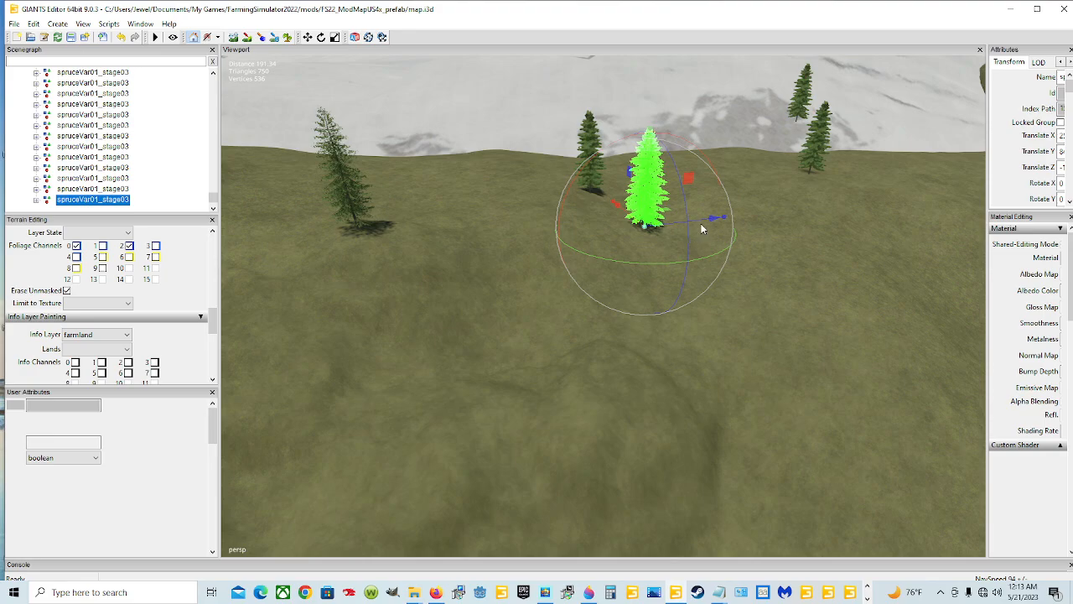
# Step: Duplicate the selected spruce again and place the copy on the open slope in front of the group
pyautogui.hotkey('ctrl', 'd')
pyautogui.moveTo(712, 220); pyautogui.dragTo(767, 214)
pyautogui.hotkey('ctrl', 'b')
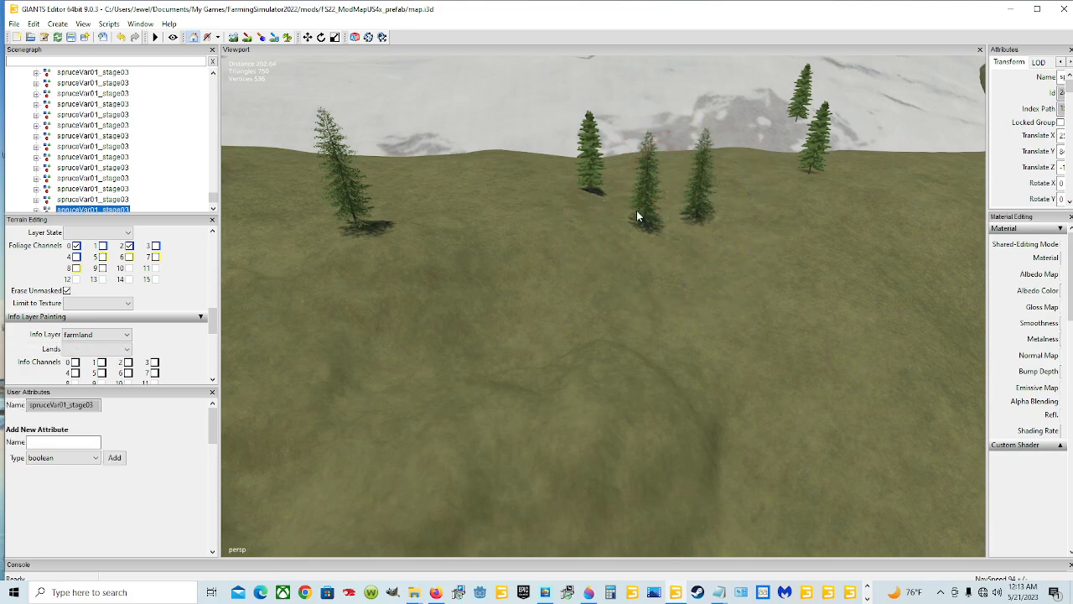
pyautogui.click(537, 179)
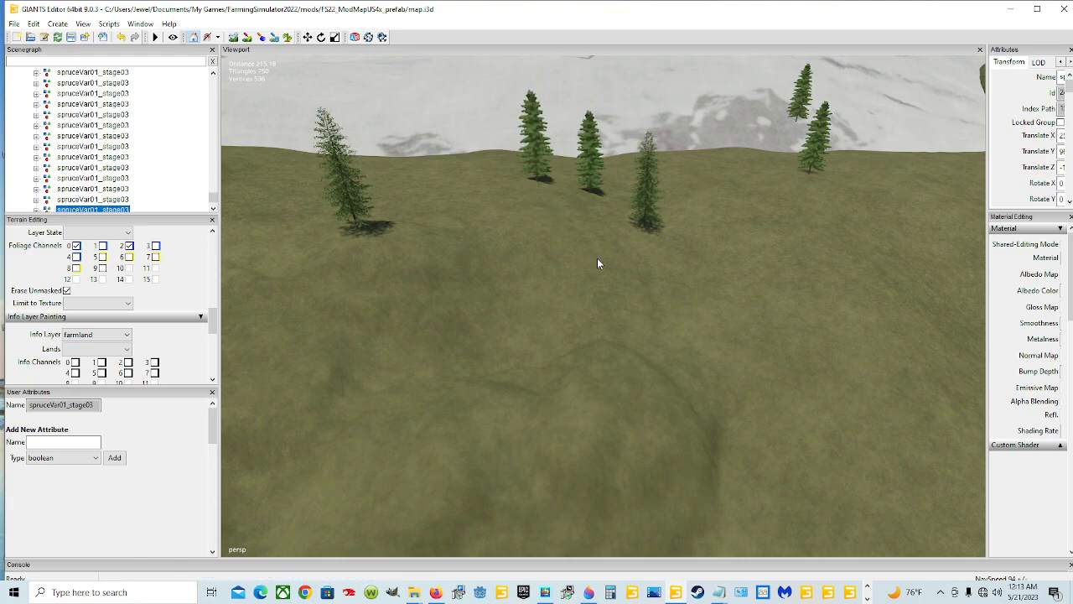
pyautogui.click(584, 296)
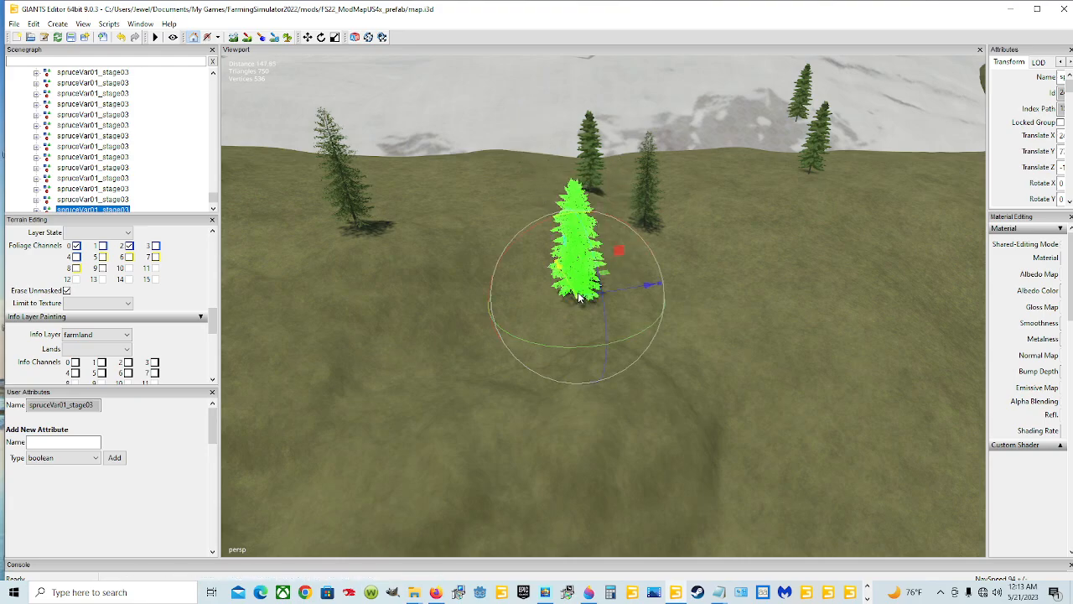
pyautogui.click(535, 302)
# Step: Examine the spruce placement and ridge terrain in first-person mode, walking up to the map edge, and inspect that edge from above
pyautogui.keyDown('alt'); pyautogui.moveTo(553, 298); pyautogui.dragTo(620, 409); pyautogui.keyUp('alt')
pyautogui.scroll(5, 606, 375)
pyautogui.scroll(3, 620, 407)
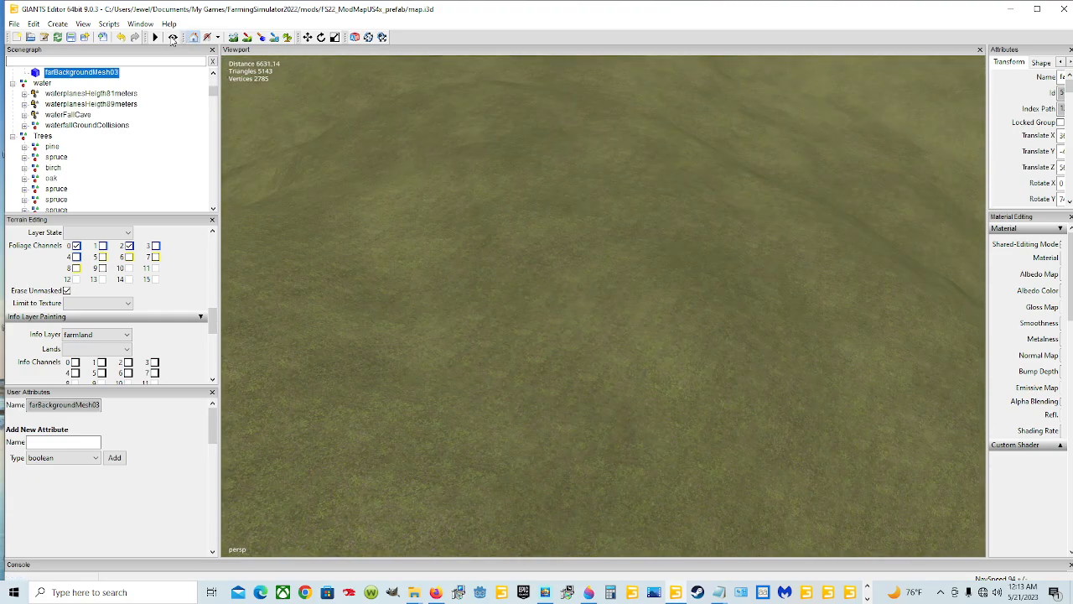
pyautogui.hotkey('alt', 'c')
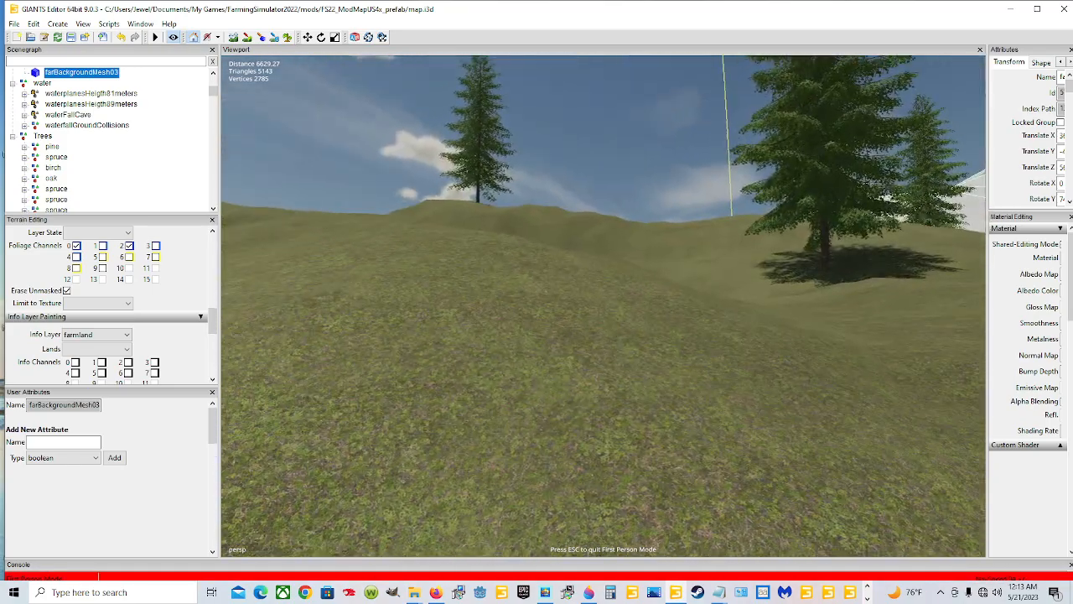
pyautogui.press('w')
pyautogui.press('w')
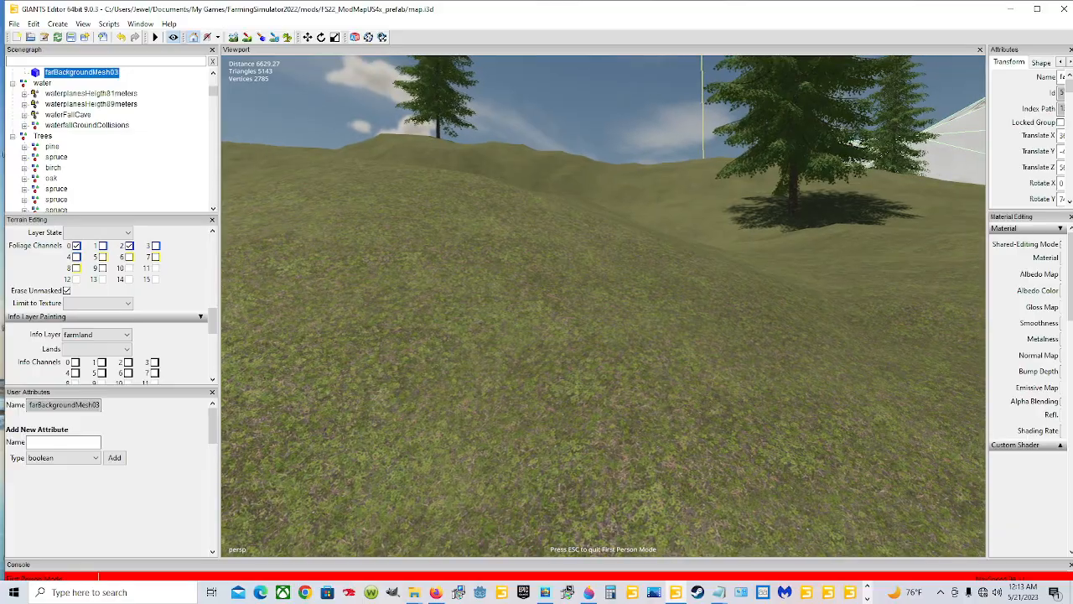
pyautogui.press('w')
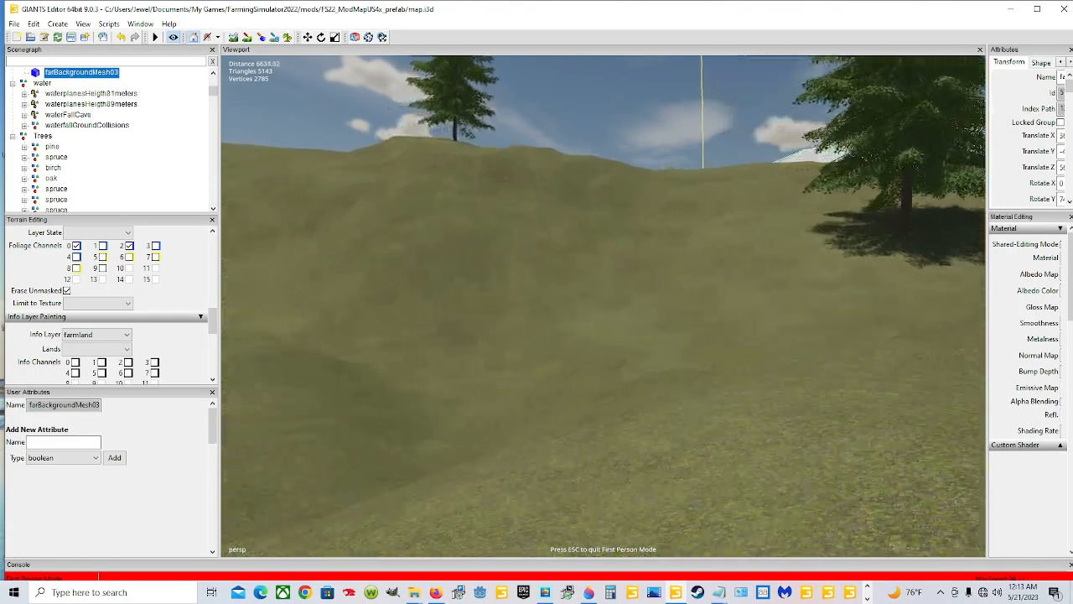
pyautogui.press('w')
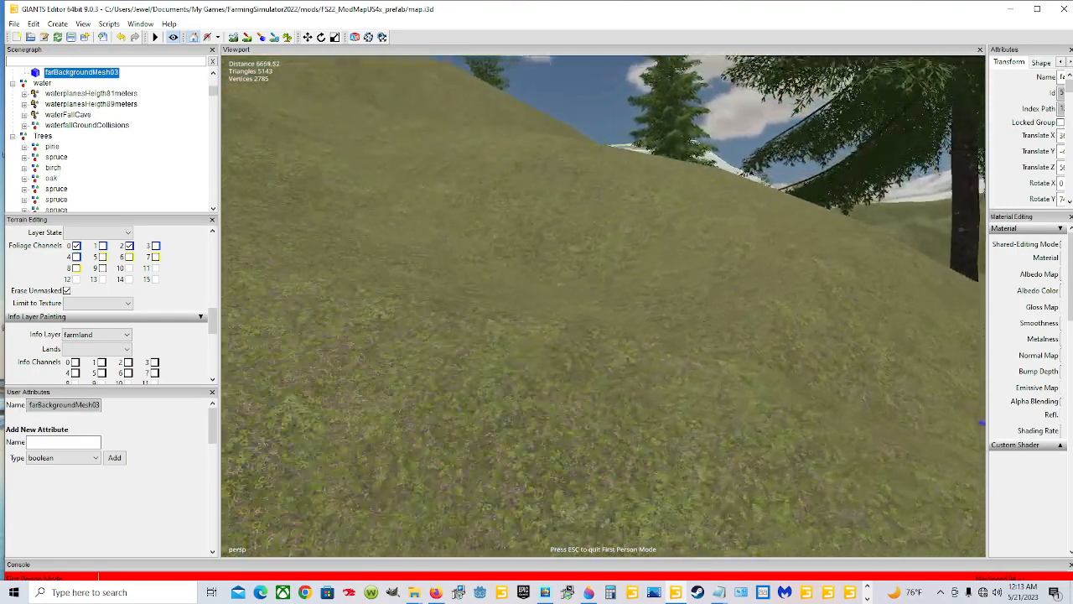
pyautogui.press('w')
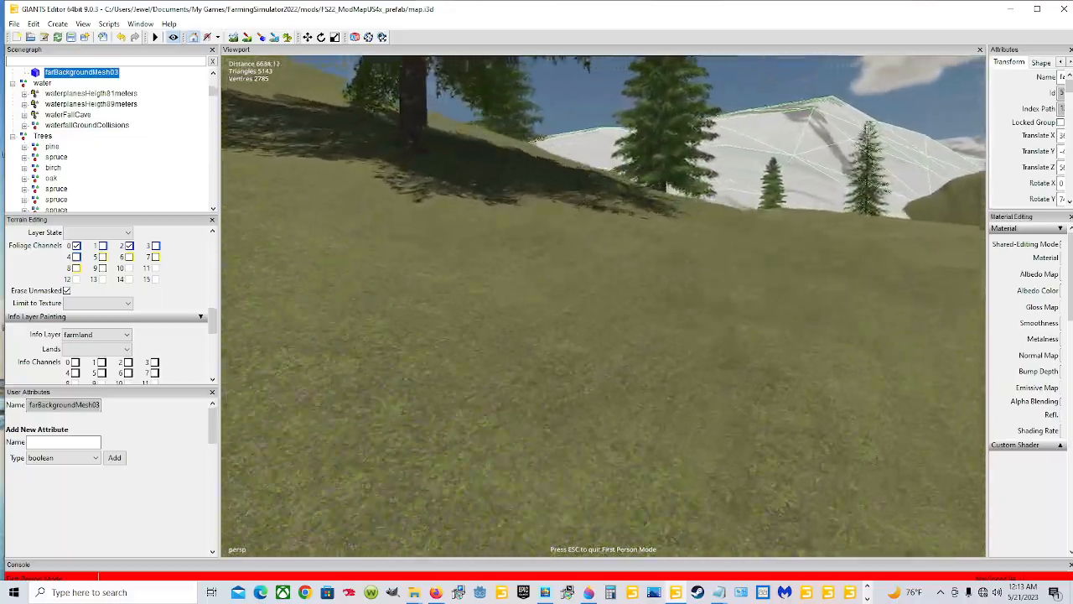
pyautogui.press('w')
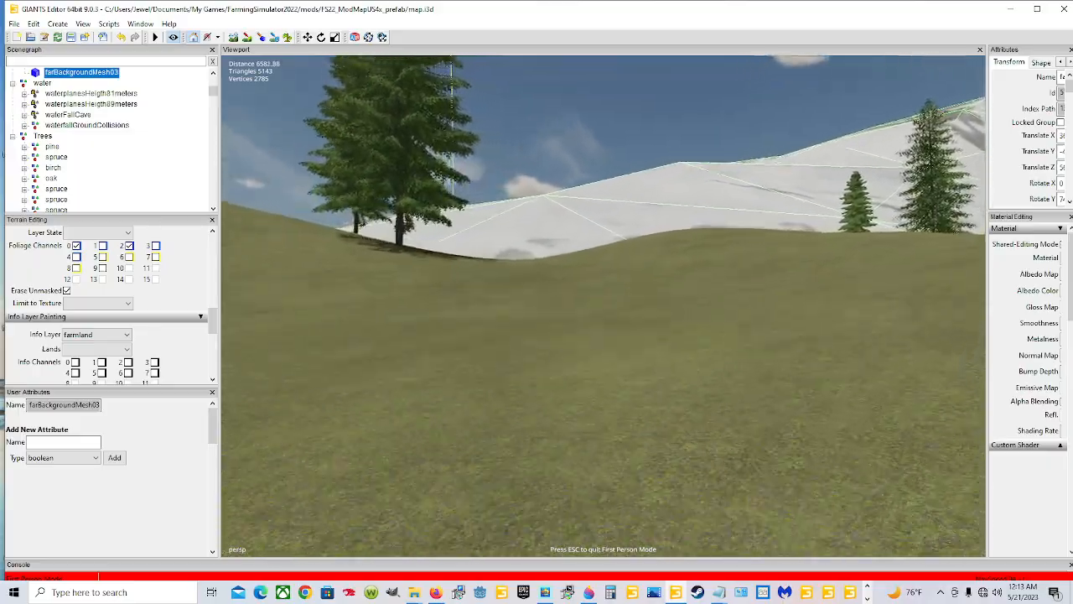
pyautogui.press('w')
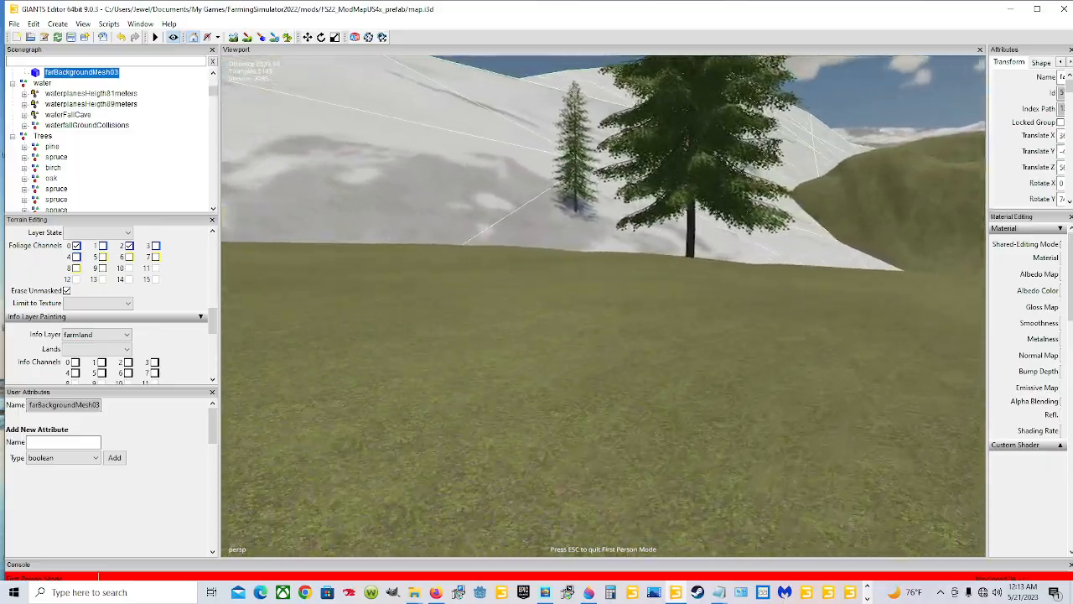
pyautogui.press('w')
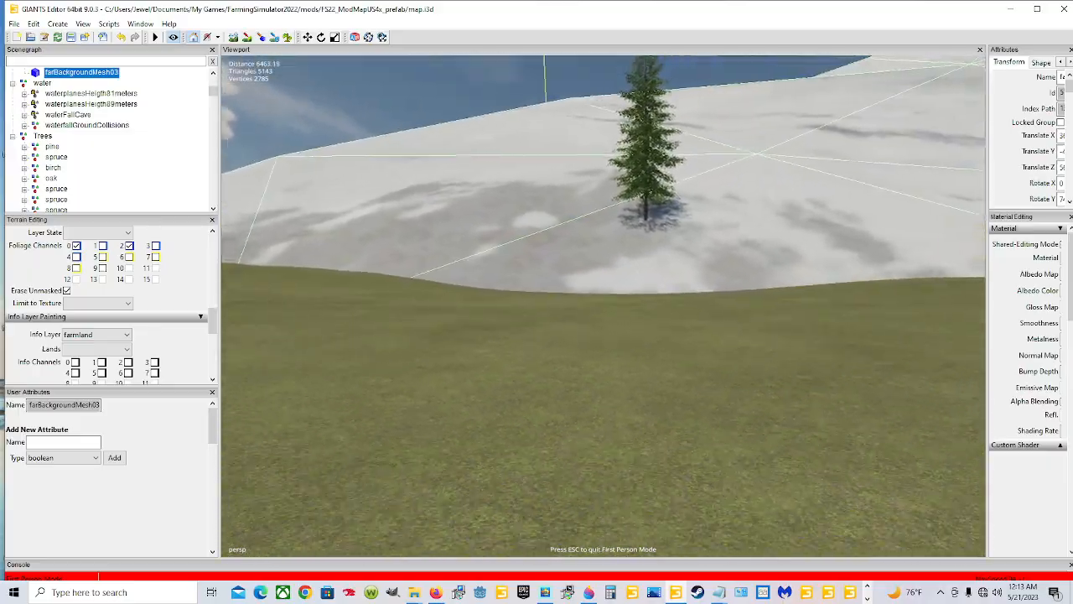
pyautogui.press('s')
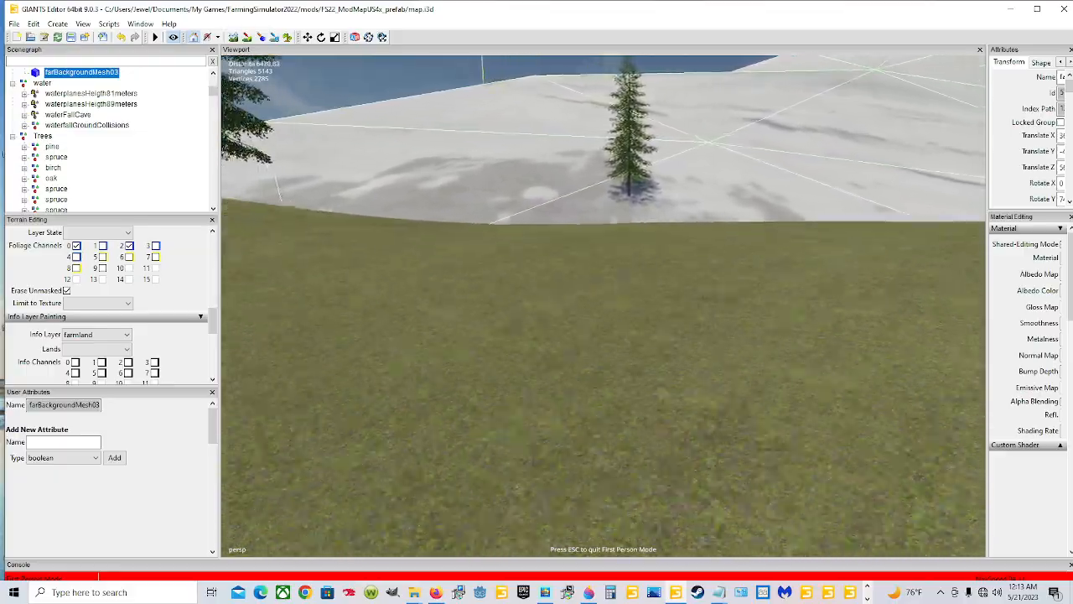
pyautogui.press('w')
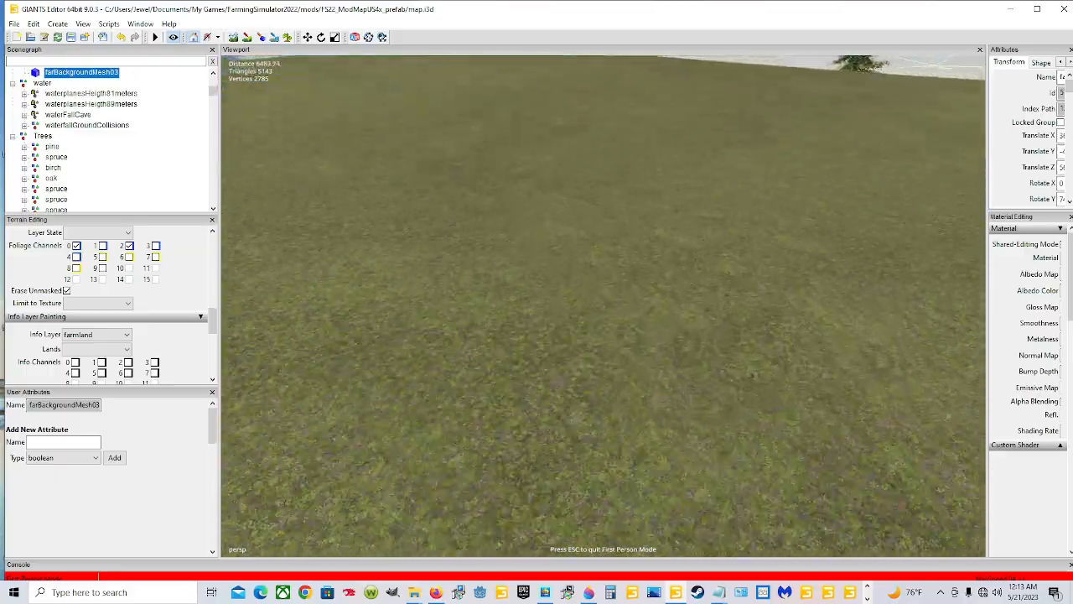
pyautogui.press('w')
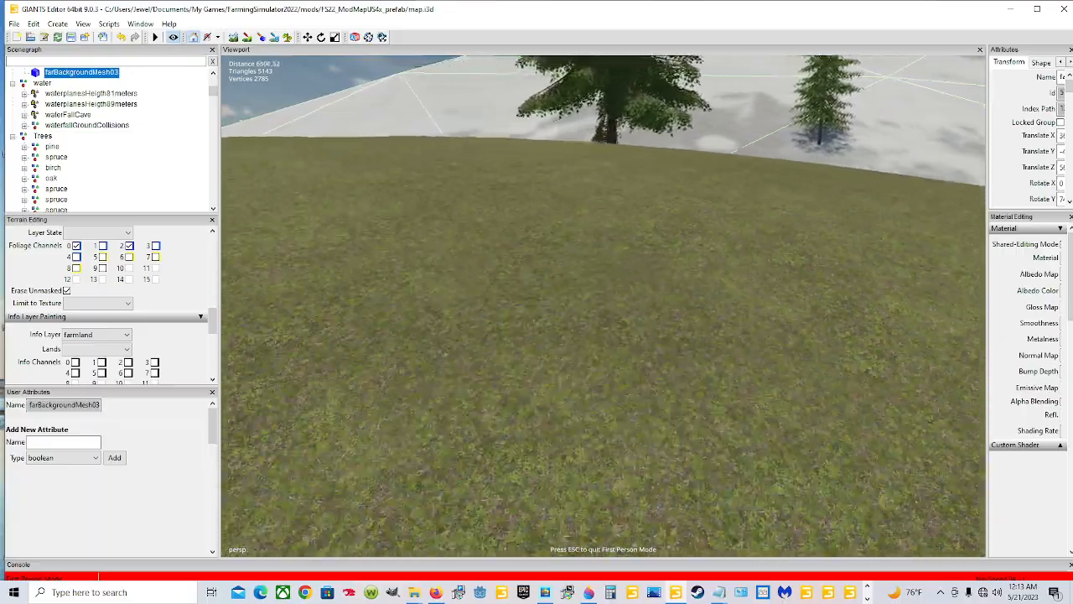
pyautogui.press('w')
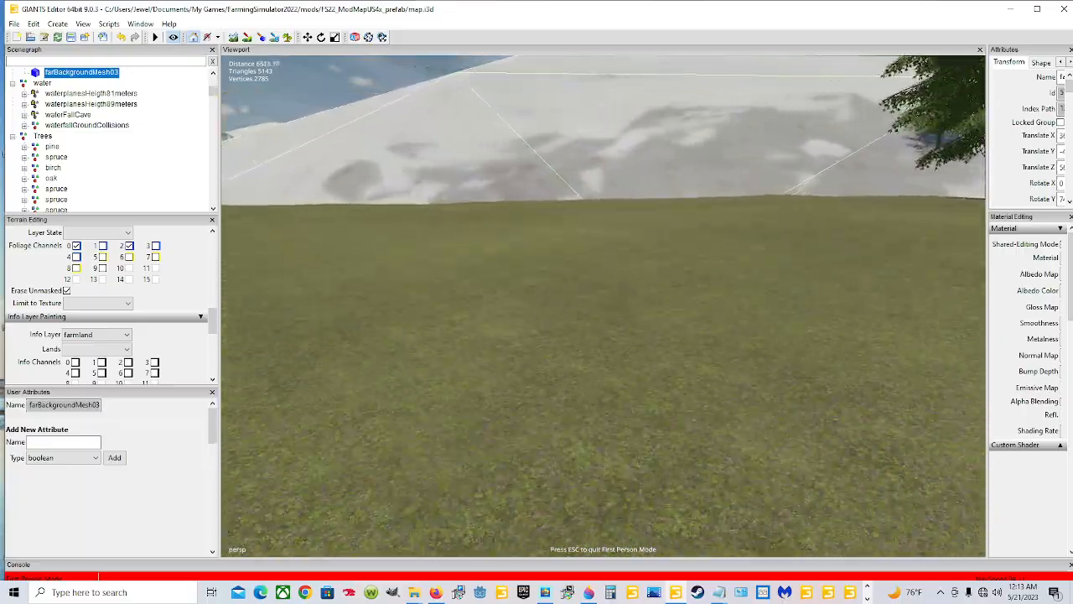
pyautogui.press('w')
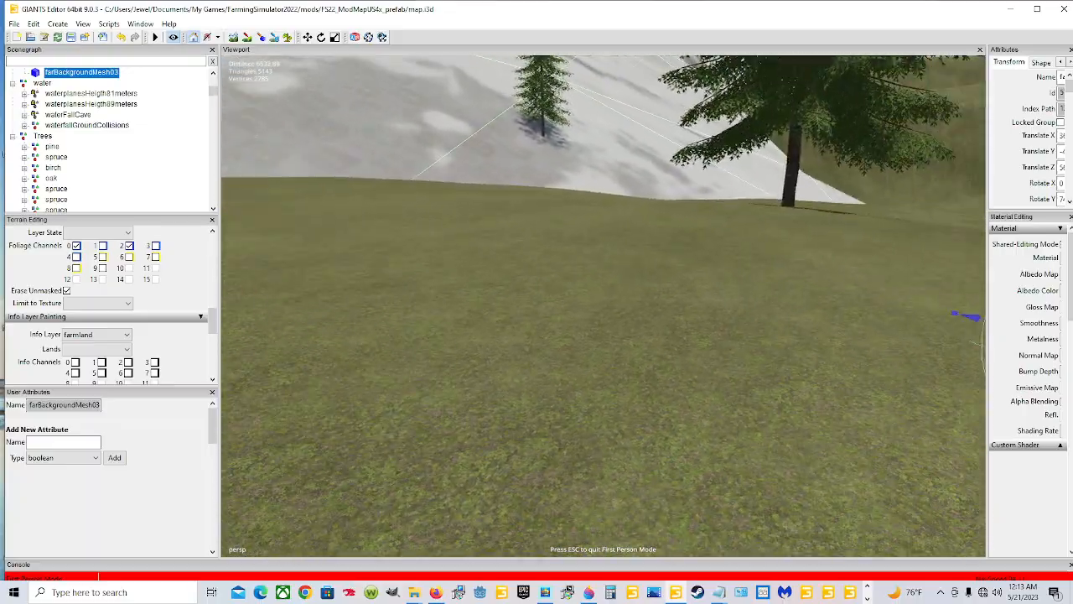
pyautogui.press('w')
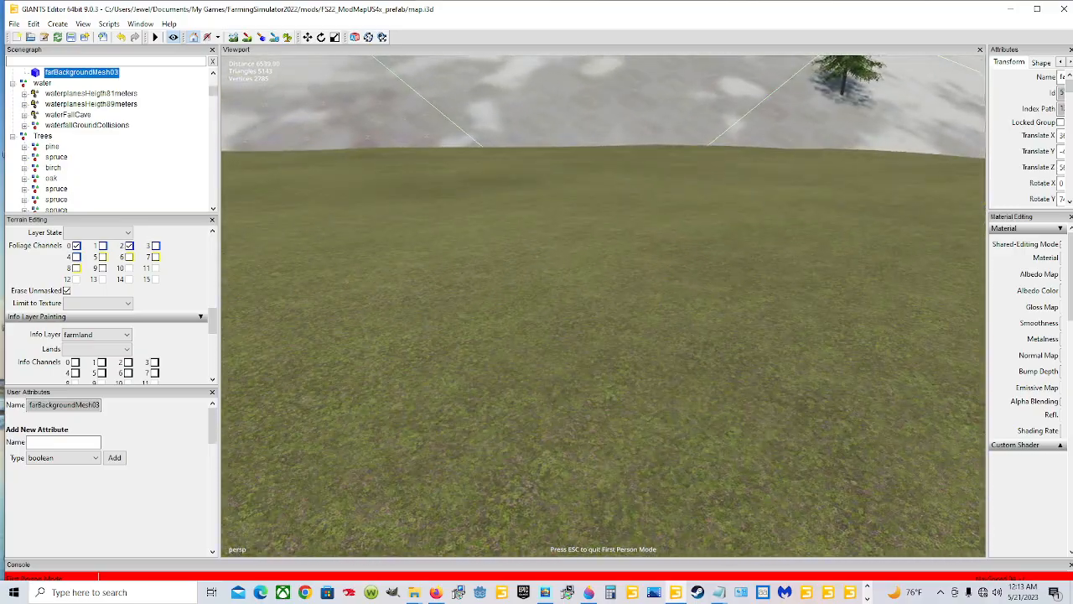
pyautogui.press('Escape')
pyautogui.scroll(-4, 627, 308)
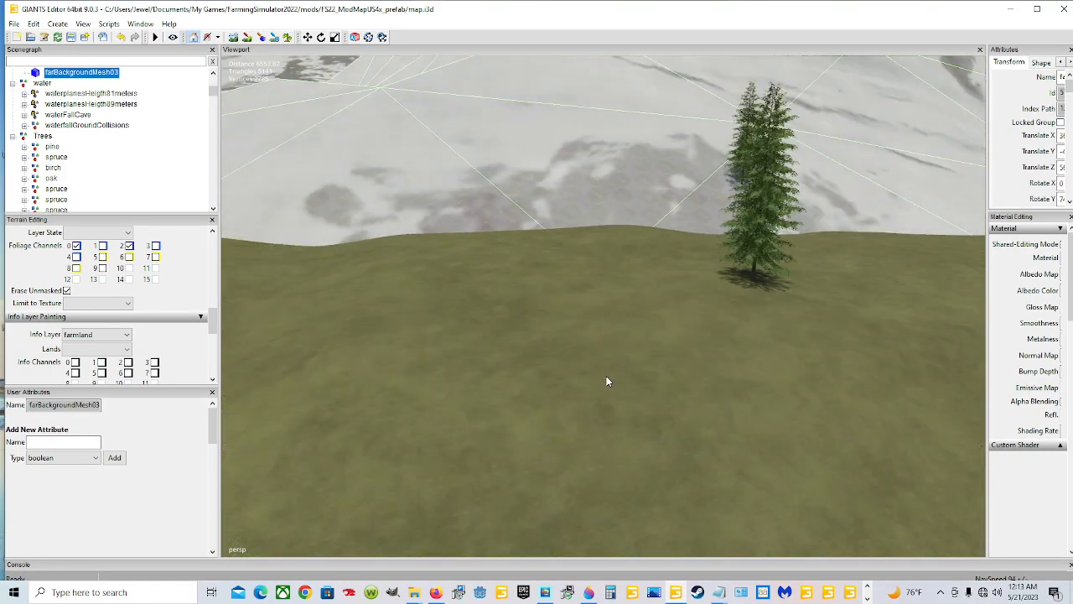
pyautogui.keyDown('alt'); pyautogui.moveTo(606, 375); pyautogui.dragTo(666, 457); pyautogui.keyUp('alt')
pyautogui.scroll(3, 587, 359)
pyautogui.scroll(-5, 589, 272)
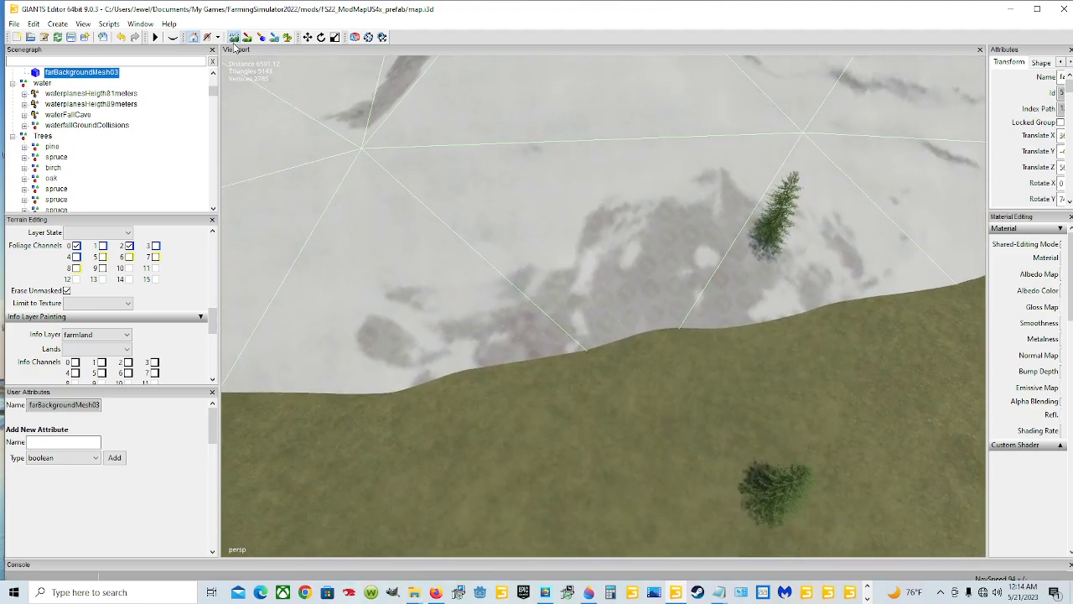
# Step: Raise uneven hills along the ridge crest behind the spruces and on the open slope beside them with the terrain sculpt brush
pyautogui.scroll(-5, 170, 283)
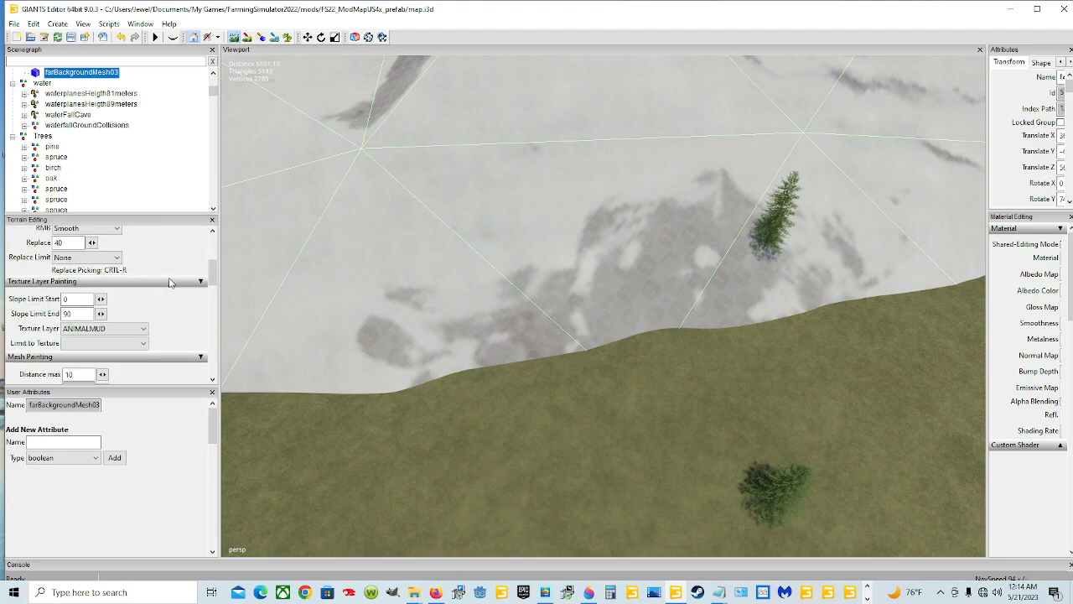
pyautogui.scroll(3, 171, 277)
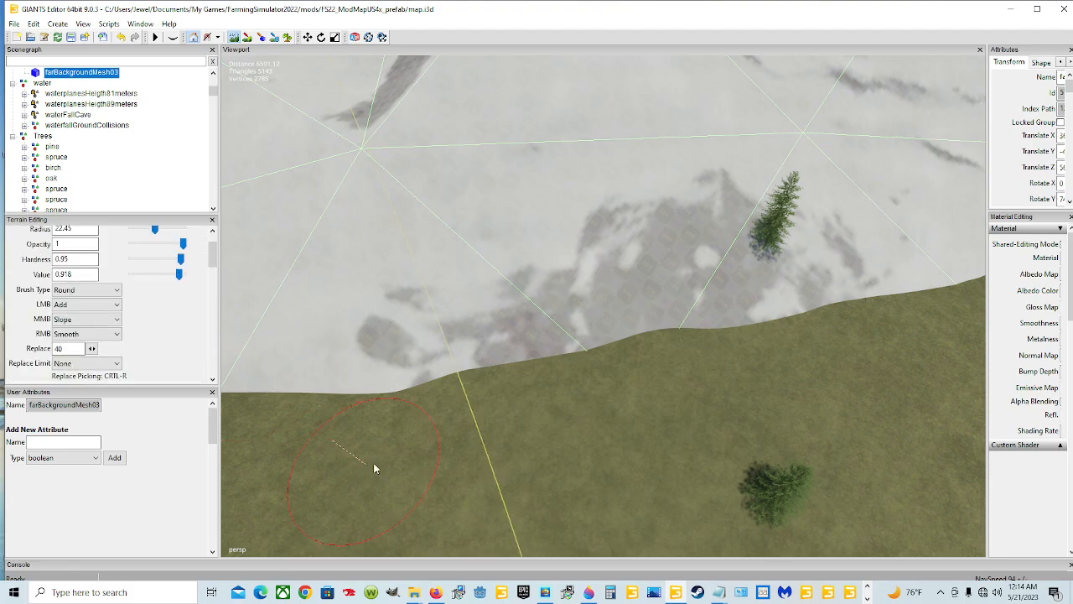
pyautogui.moveTo(430, 442)
pyautogui.mouseDown()
pyautogui.moveTo(539, 416)
pyautogui.moveTo(503, 400)
pyautogui.moveTo(457, 401)
pyautogui.moveTo(307, 447)
pyautogui.moveTo(637, 394)
pyautogui.moveTo(611, 376)
pyautogui.moveTo(828, 336)
pyautogui.moveTo(682, 340)
pyautogui.moveTo(282, 435)
pyautogui.moveTo(491, 511)
pyautogui.moveTo(618, 503)
pyautogui.moveTo(646, 521)
pyautogui.moveTo(735, 472)
pyautogui.moveTo(872, 427)
pyautogui.moveTo(722, 412)
pyautogui.moveTo(891, 378)
pyautogui.moveTo(918, 306)
pyautogui.moveTo(718, 332)
pyautogui.moveTo(816, 313)
pyautogui.moveTo(598, 383)
pyautogui.moveTo(887, 415)
pyautogui.moveTo(925, 360)
pyautogui.moveTo(880, 335)
pyautogui.moveTo(919, 508)
pyautogui.moveTo(435, 232)
pyautogui.moveTo(822, 408)
pyautogui.moveTo(894, 316)
pyautogui.moveTo(881, 290)
pyautogui.moveTo(675, 269)
pyautogui.moveTo(476, 164)
pyautogui.moveTo(476, 151)
pyautogui.mouseUp()
pyautogui.scroll(3, 872, 292)
pyautogui.scroll(-5, 476, 151)
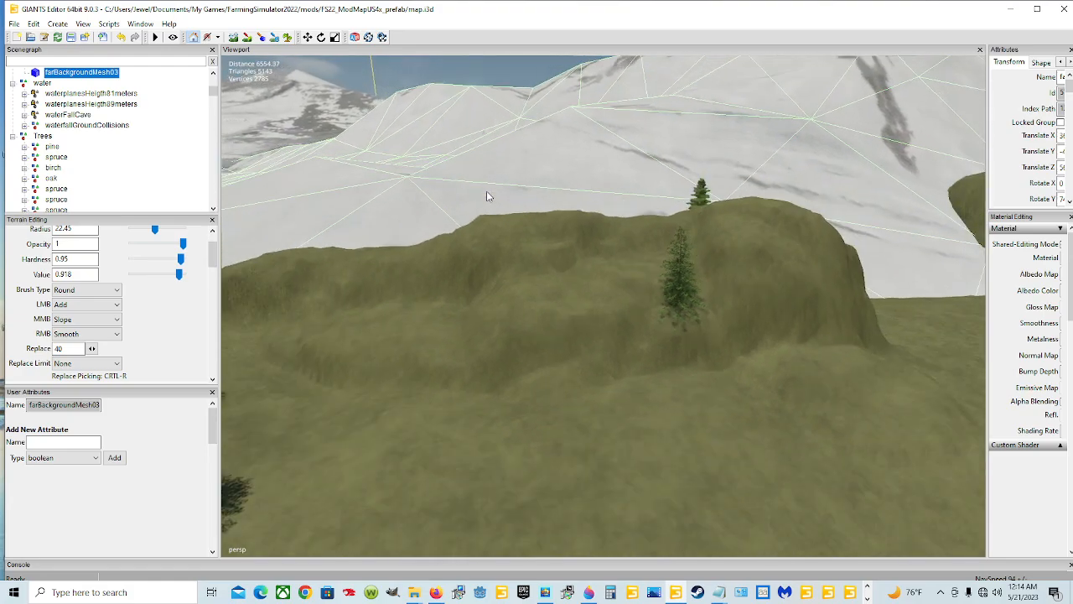
pyautogui.scroll(-5, 575, 348)
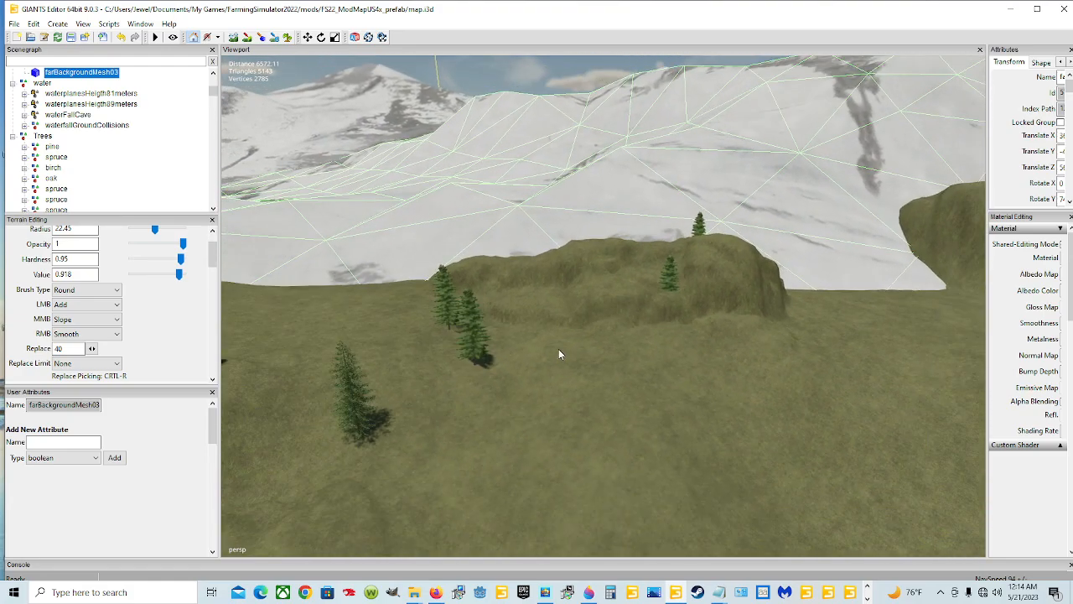
pyautogui.keyDown('alt'); pyautogui.moveTo(558, 349); pyautogui.dragTo(501, 363); pyautogui.keyUp('alt')
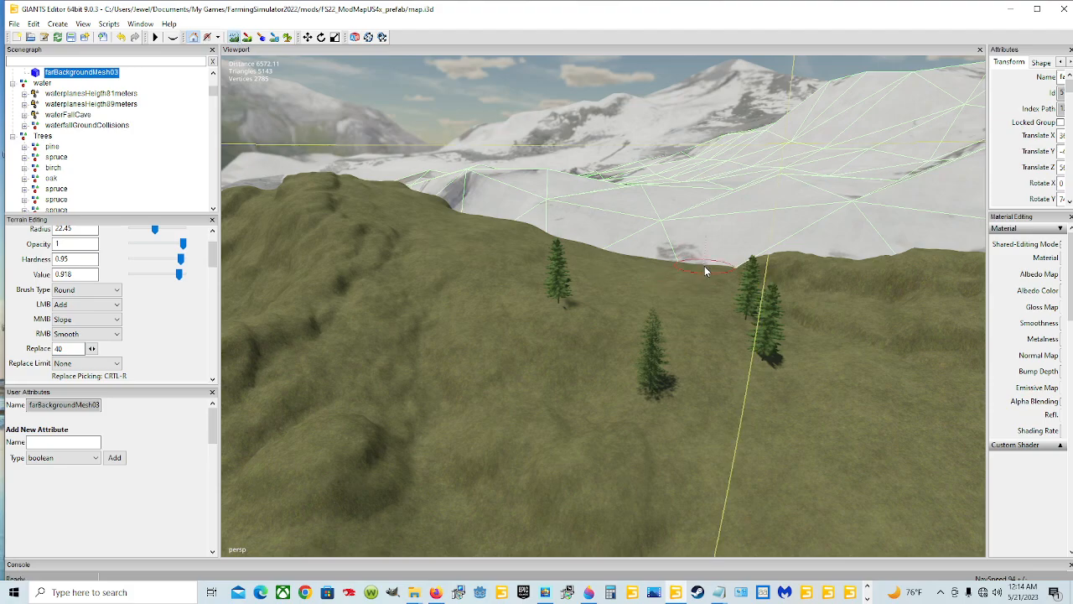
pyautogui.moveTo(675, 265)
pyautogui.mouseDown()
pyautogui.moveTo(625, 258)
pyautogui.moveTo(649, 246)
pyautogui.moveTo(775, 266)
pyautogui.moveTo(805, 260)
pyautogui.moveTo(761, 270)
pyautogui.mouseUp()
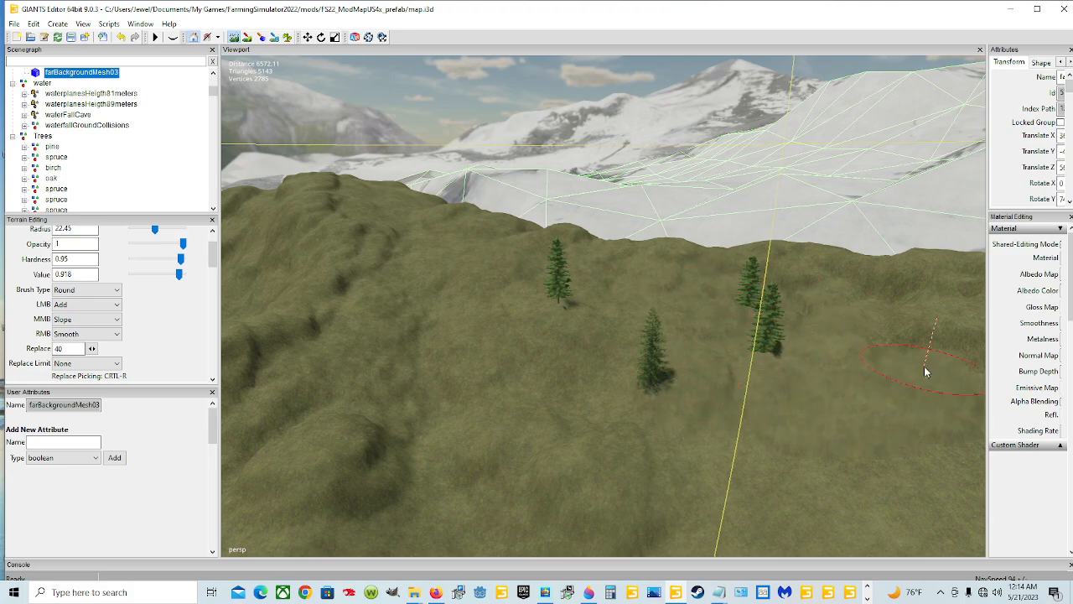
pyautogui.moveTo(895, 282)
pyautogui.mouseDown()
pyautogui.moveTo(864, 282)
pyautogui.moveTo(817, 319)
pyautogui.moveTo(849, 449)
pyautogui.mouseUp()
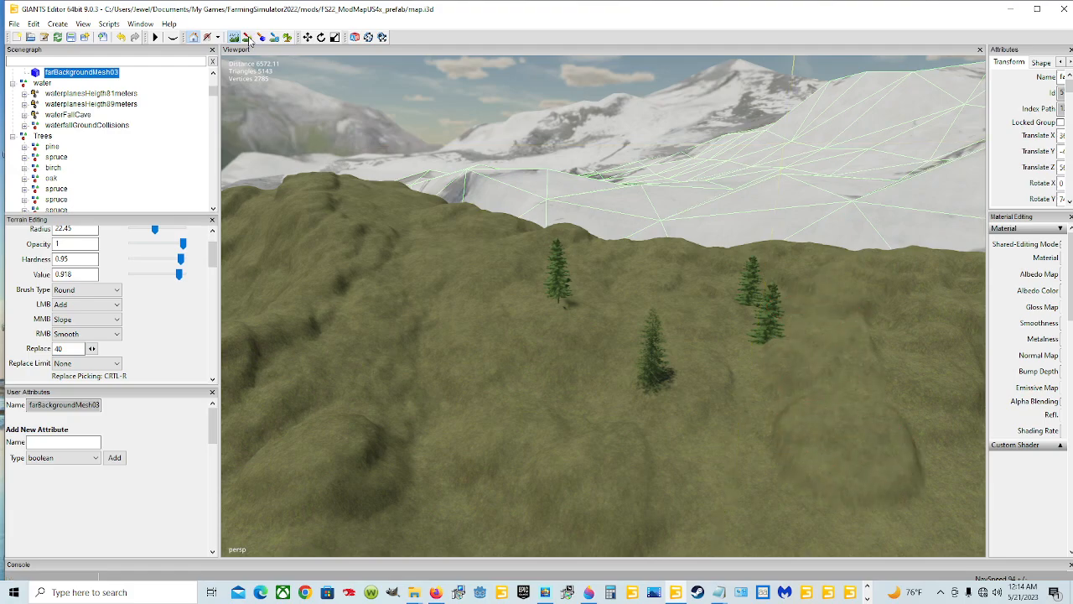
# Step: Fill the low gap at the map edge between the spruce ridge and the taller cliff, enlarging the brush radius to 26.45
pyautogui.keyDown('alt'); pyautogui.moveTo(265, 144); pyautogui.dragTo(617, 315); pyautogui.keyUp('alt')
pyautogui.scroll(6, 619, 319)
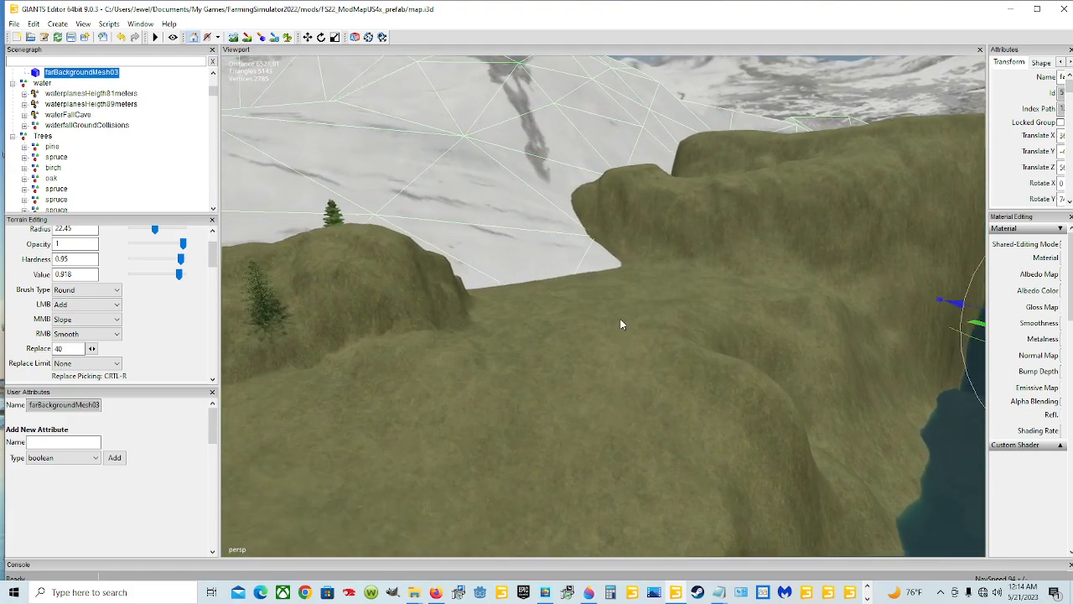
pyautogui.scroll(6, 619, 319)
pyautogui.keyDown('alt'); pyautogui.moveTo(617, 318); pyautogui.dragTo(551, 339); pyautogui.keyUp('alt')
pyautogui.scroll(5, 477, 276)
pyautogui.scroll(-7, 605, 331)
pyautogui.scroll(-7, 549, 336)
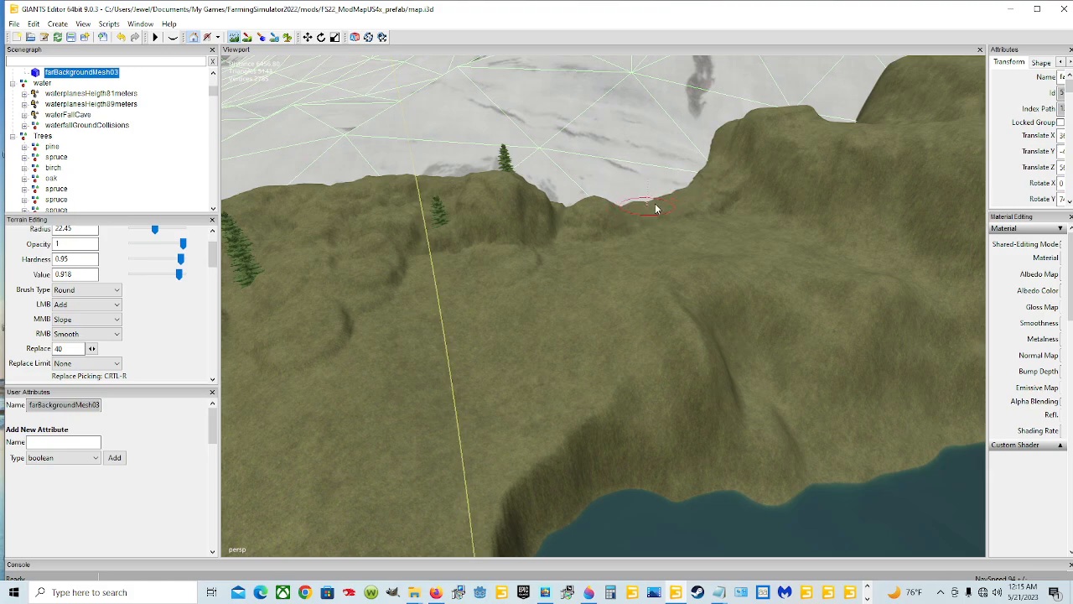
pyautogui.moveTo(702, 176)
pyautogui.mouseDown()
pyautogui.moveTo(593, 210)
pyautogui.moveTo(575, 196)
pyautogui.moveTo(648, 193)
pyautogui.mouseUp()
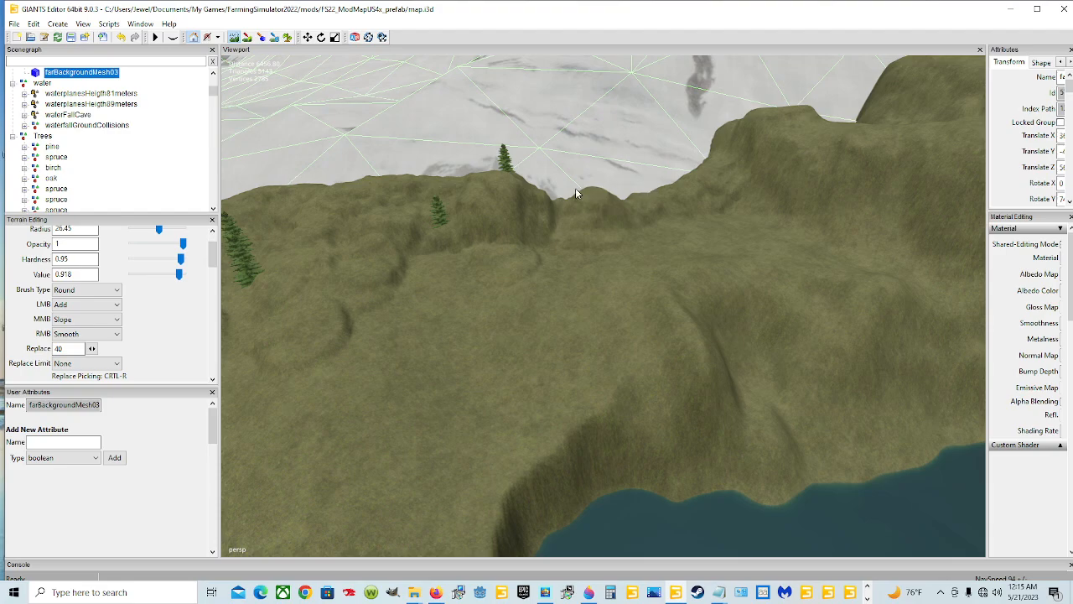
pyautogui.moveTo(575, 194)
pyautogui.mouseDown()
pyautogui.moveTo(549, 198)
pyautogui.moveTo(611, 195)
pyautogui.moveTo(708, 160)
pyautogui.mouseUp()
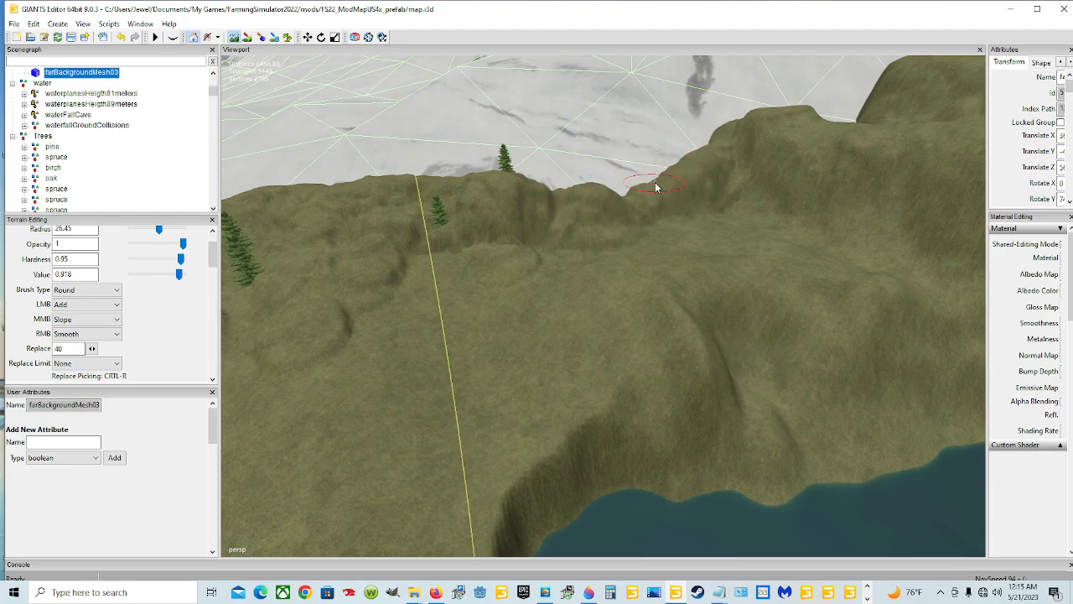
pyautogui.moveTo(622, 205); pyautogui.dragTo(642, 202)
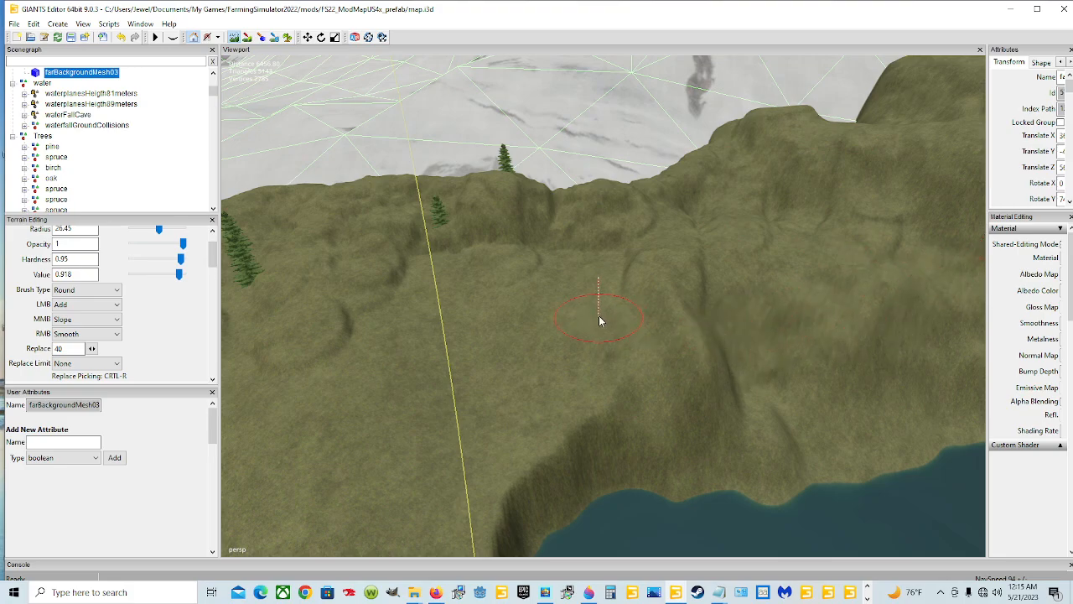
# Step: Sculpt irregular bumps and folds across the slope between the spruce ridge and the lake shore
pyautogui.moveTo(621, 197)
pyautogui.mouseDown()
pyautogui.moveTo(568, 223)
pyautogui.moveTo(555, 197)
pyautogui.moveTo(537, 238)
pyautogui.moveTo(357, 328)
pyautogui.moveTo(414, 300)
pyautogui.moveTo(421, 382)
pyautogui.mouseUp()
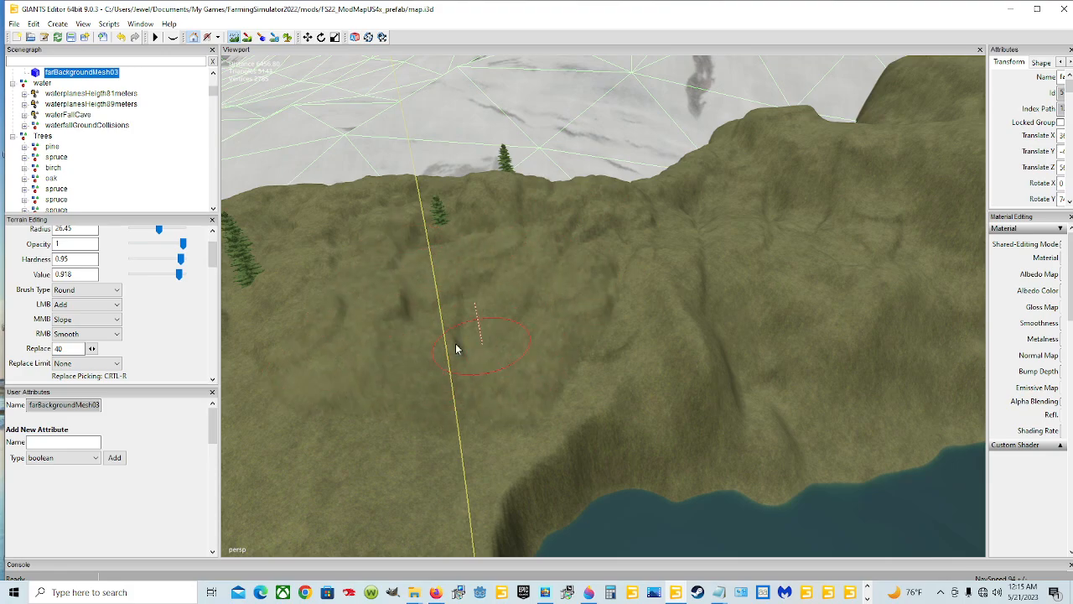
pyautogui.moveTo(437, 327)
pyautogui.mouseDown()
pyautogui.moveTo(430, 294)
pyautogui.moveTo(410, 310)
pyautogui.moveTo(489, 376)
pyautogui.moveTo(545, 402)
pyautogui.moveTo(515, 378)
pyautogui.moveTo(504, 414)
pyautogui.mouseUp()
pyautogui.moveTo(555, 303)
pyautogui.mouseDown()
pyautogui.moveTo(551, 246)
pyautogui.moveTo(551, 288)
pyautogui.moveTo(495, 344)
pyautogui.moveTo(478, 342)
pyautogui.mouseUp()
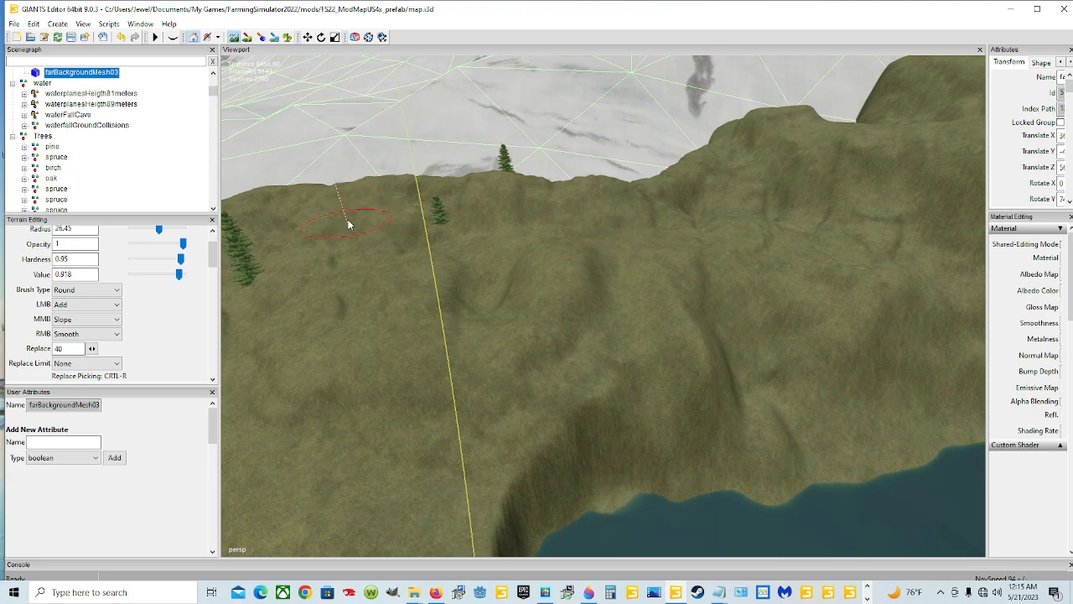
# Step: Examine the sculpted ridge and valleys in first-person mode, walking past the spruces and along the map border hills
pyautogui.keyDown('alt'); pyautogui.moveTo(645, 253); pyautogui.dragTo(533, 396); pyautogui.keyUp('alt')
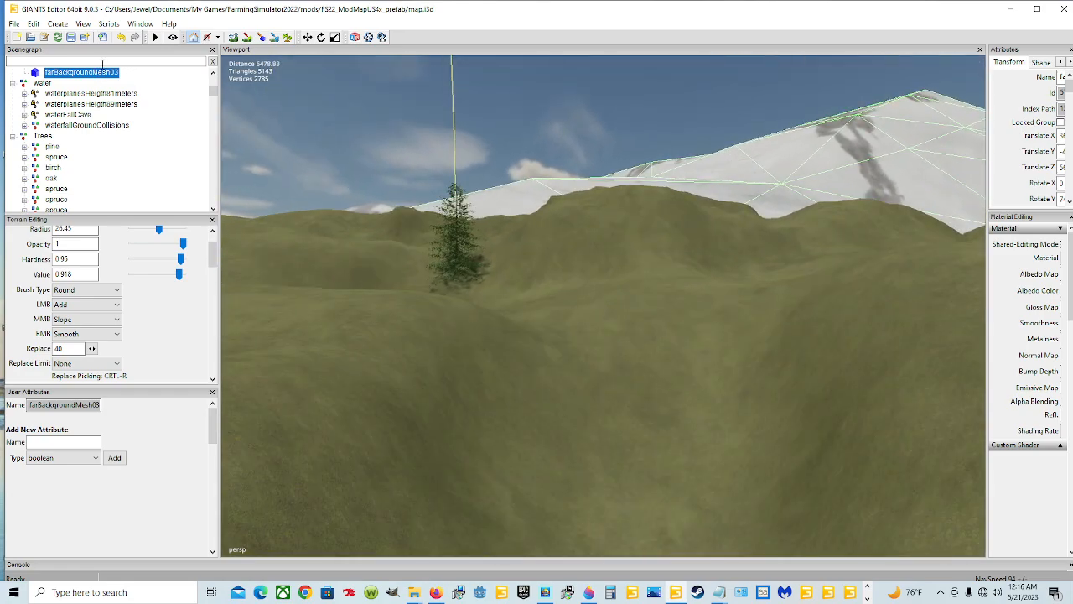
pyautogui.click(172, 39)
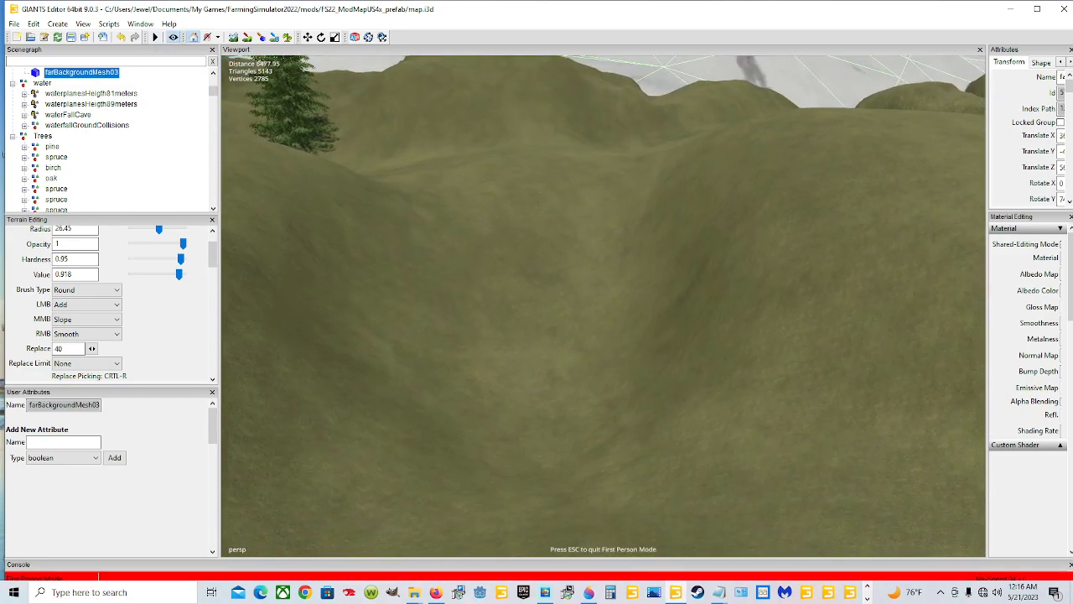
pyautogui.press('w')
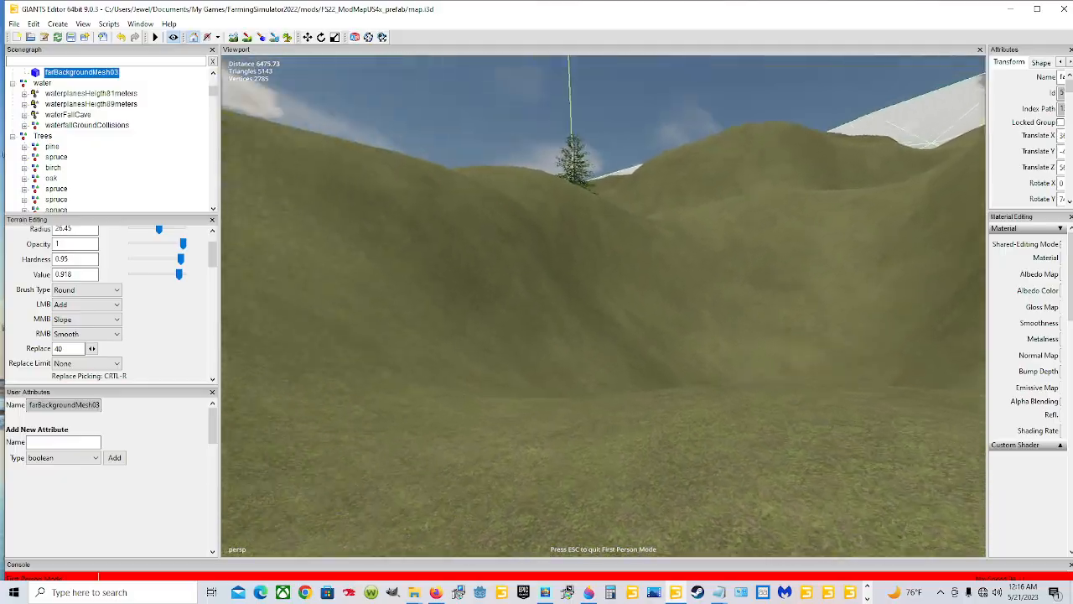
pyautogui.press('w')
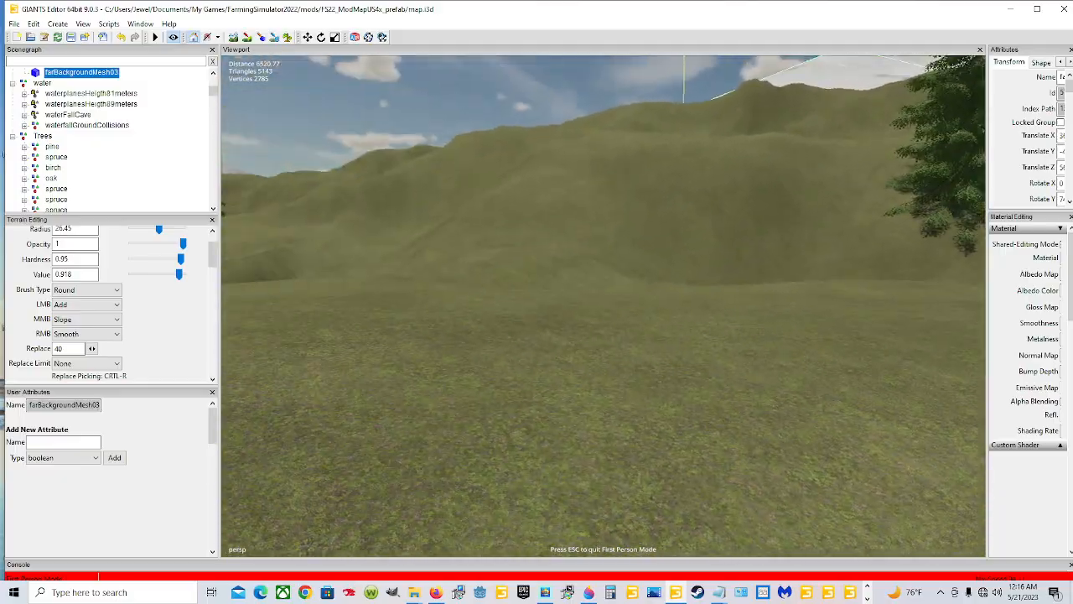
pyautogui.press('w')
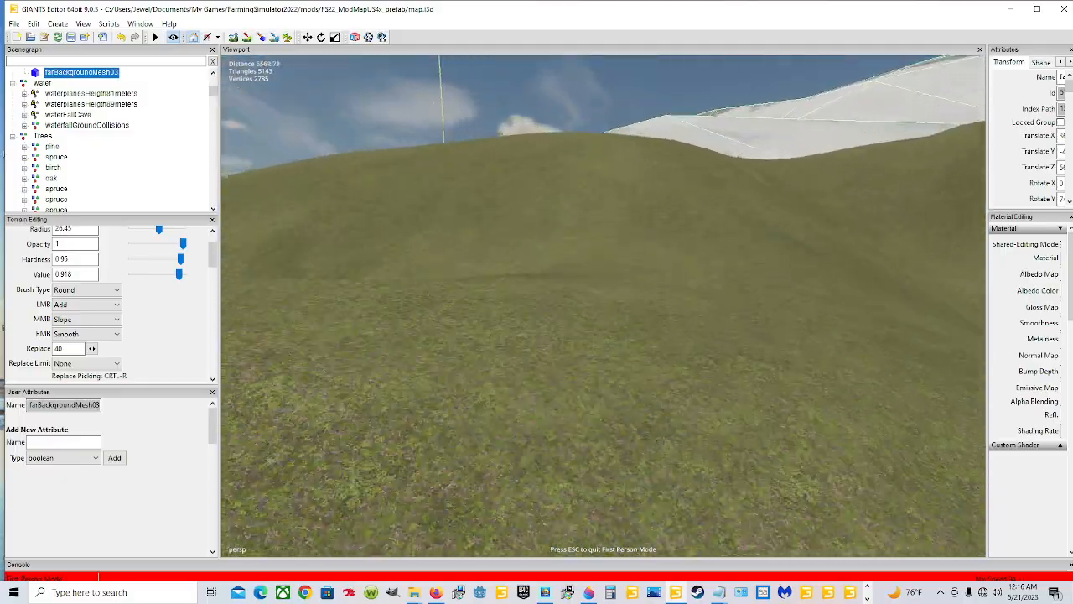
pyautogui.press('w')
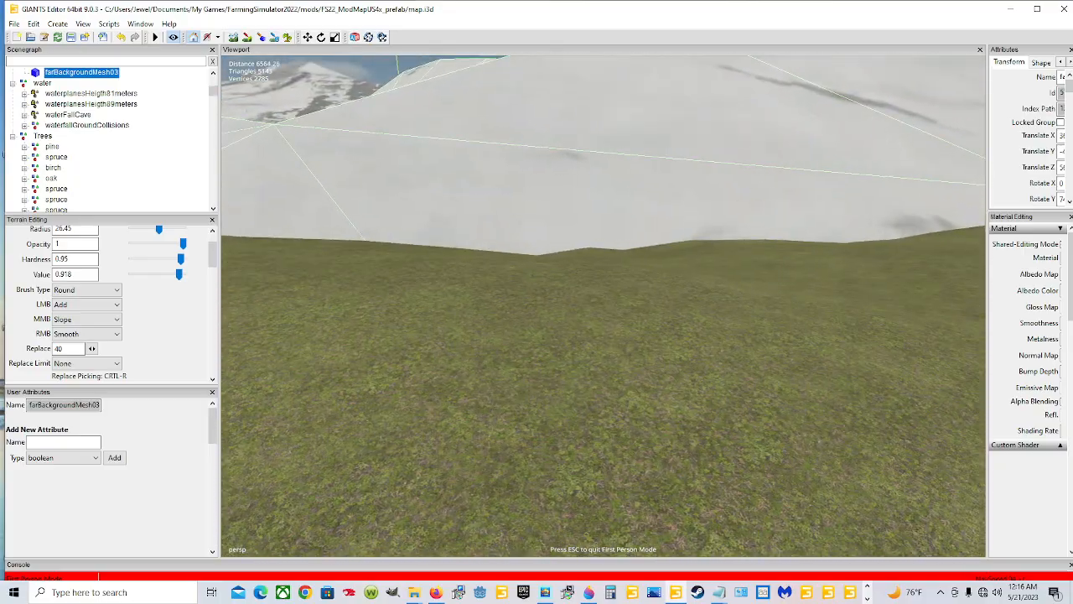
pyautogui.press('w')
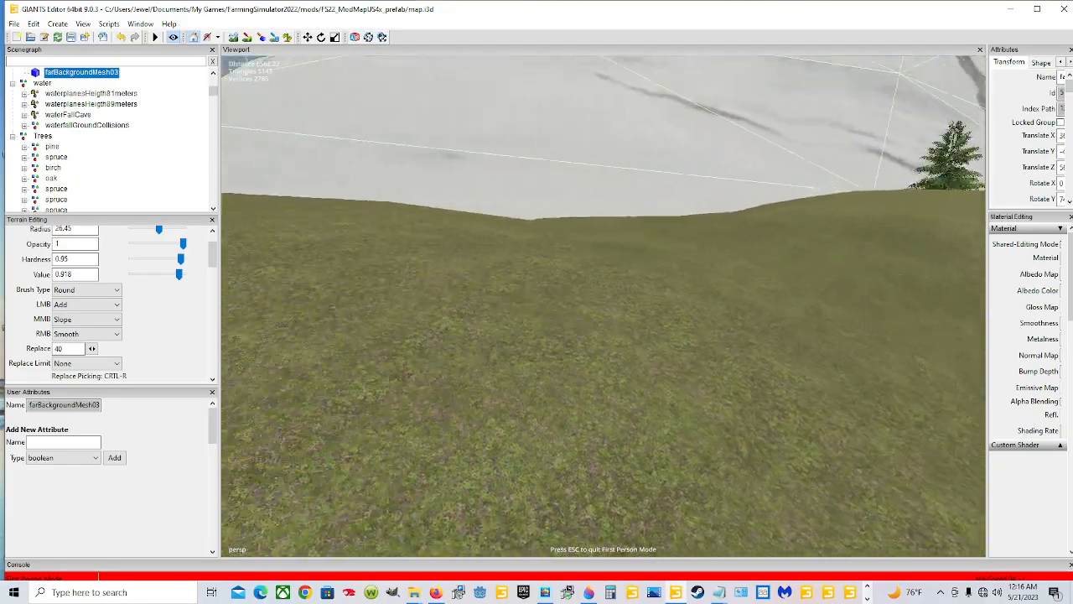
pyautogui.press('w')
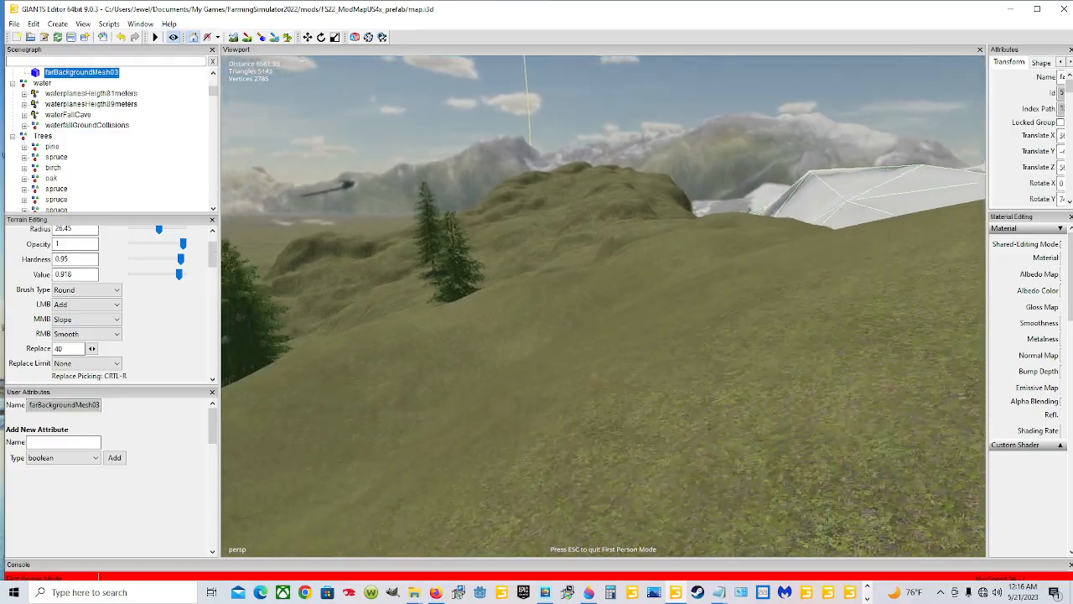
pyautogui.press('w')
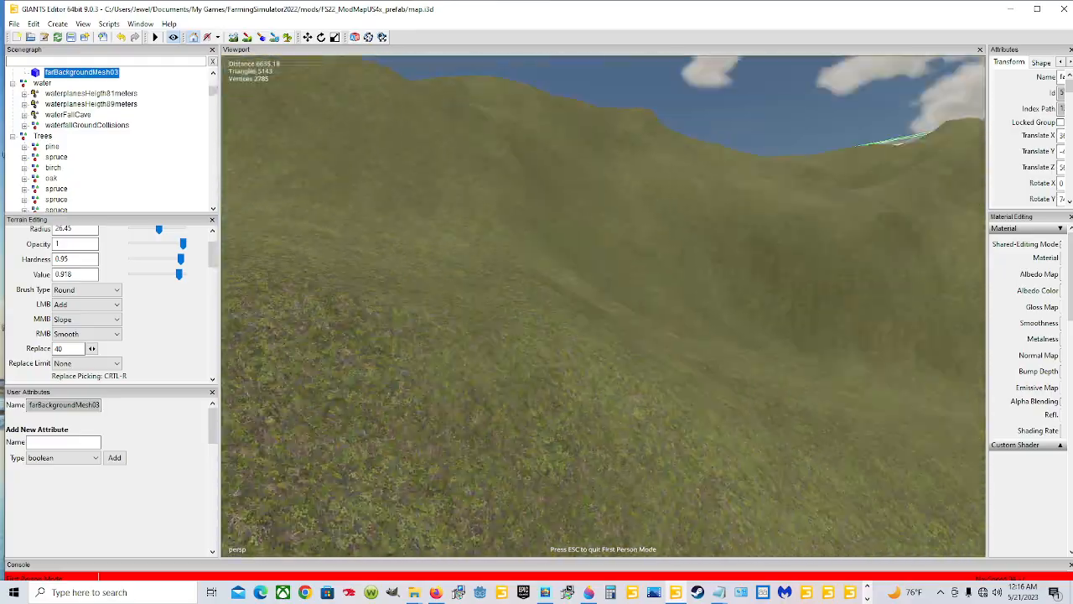
pyautogui.press('w')
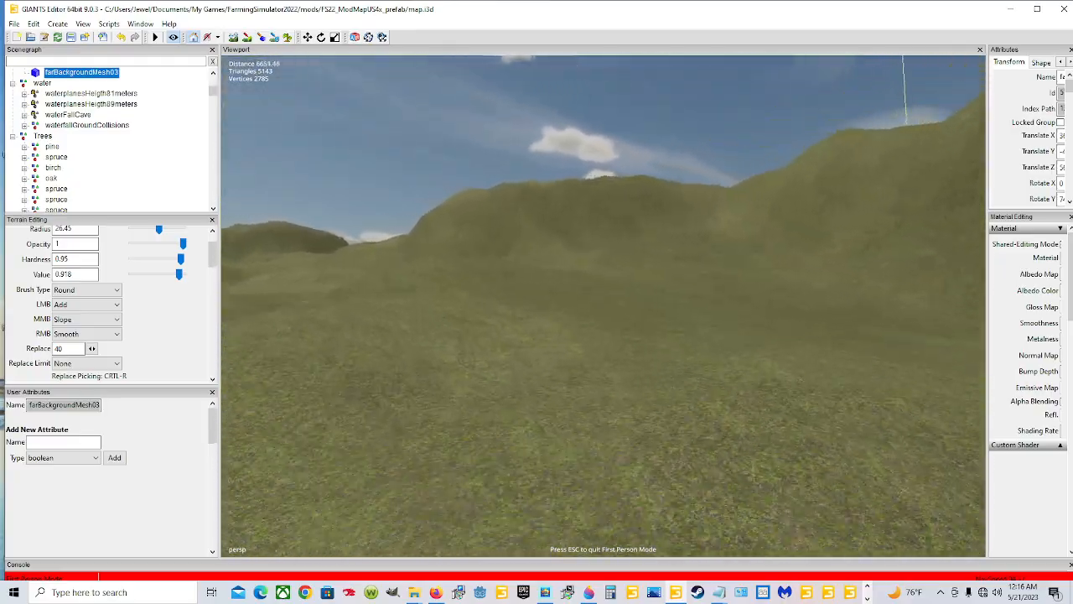
pyautogui.press('w')
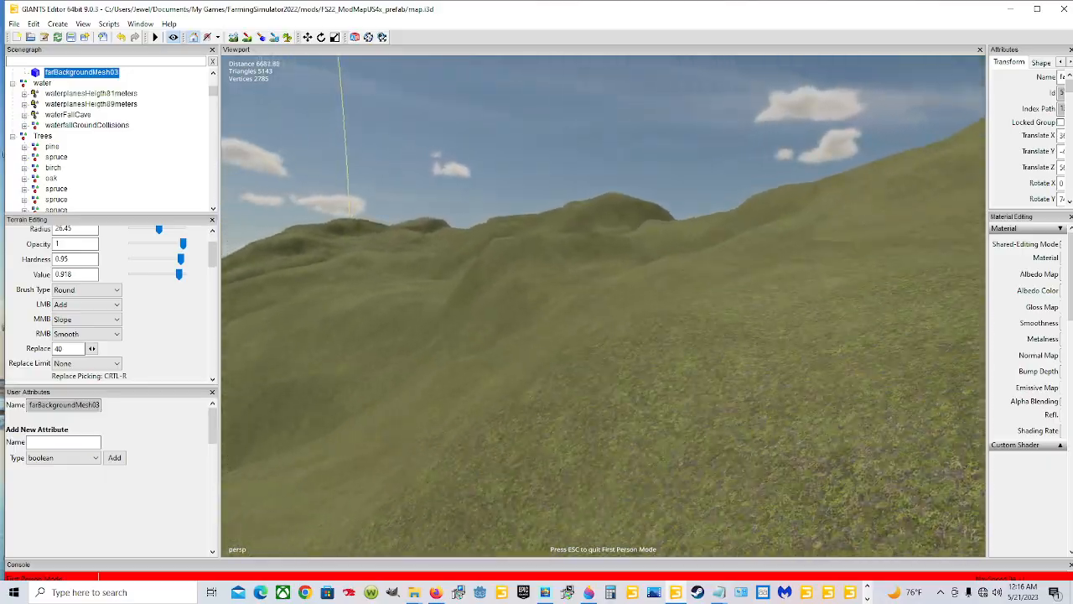
pyautogui.press('w')
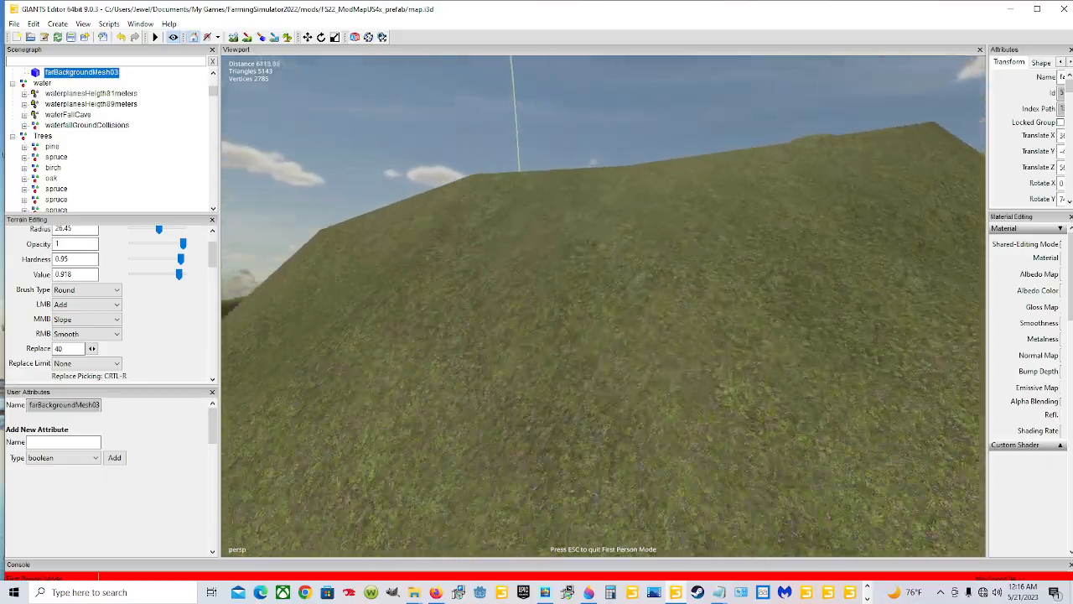
pyautogui.press('w')
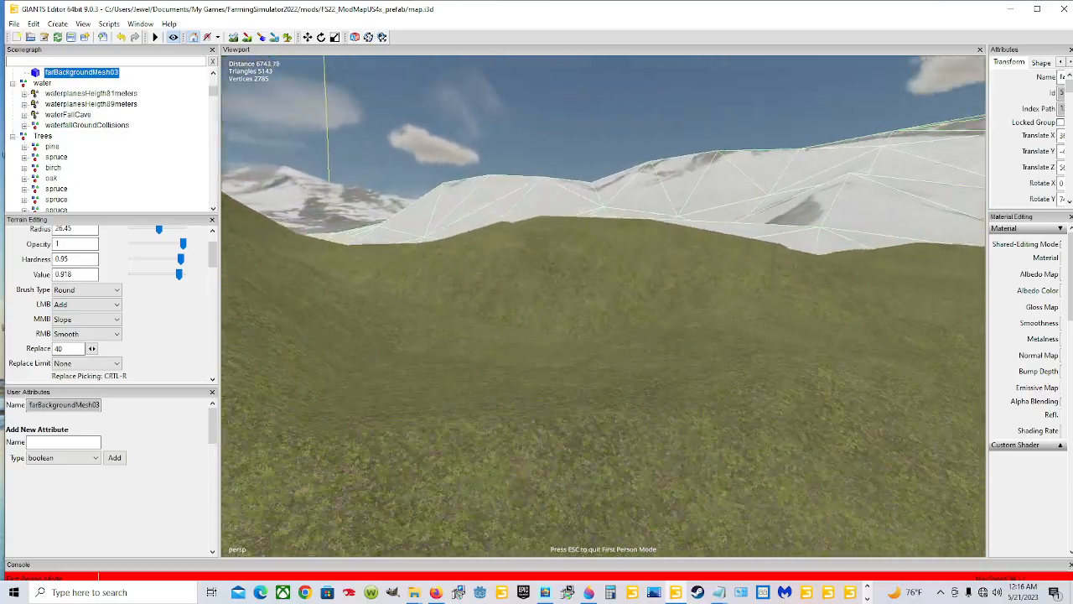
pyautogui.press('w')
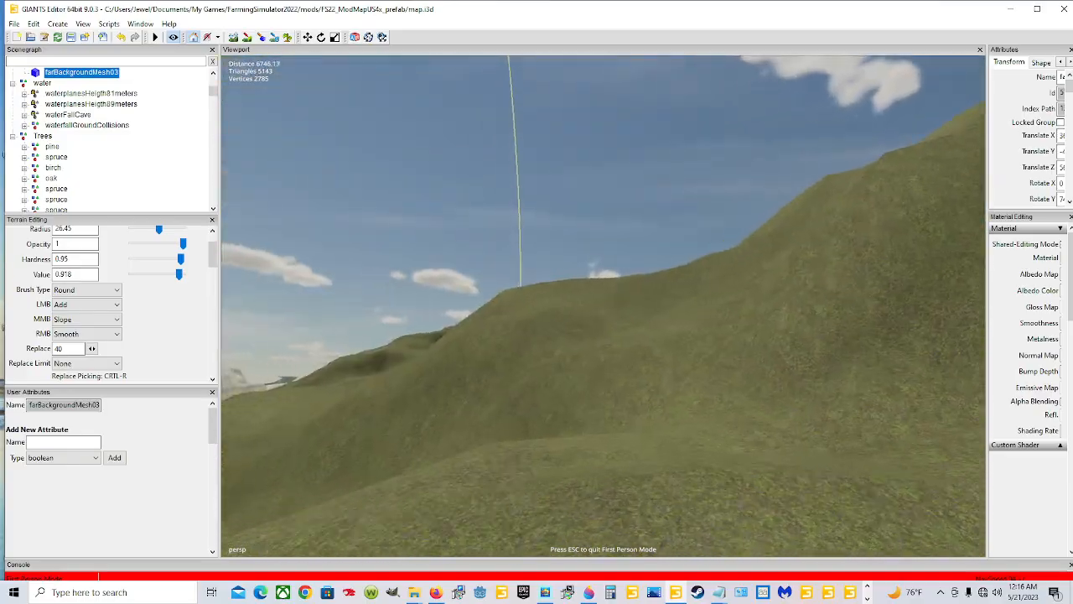
pyautogui.press('w')
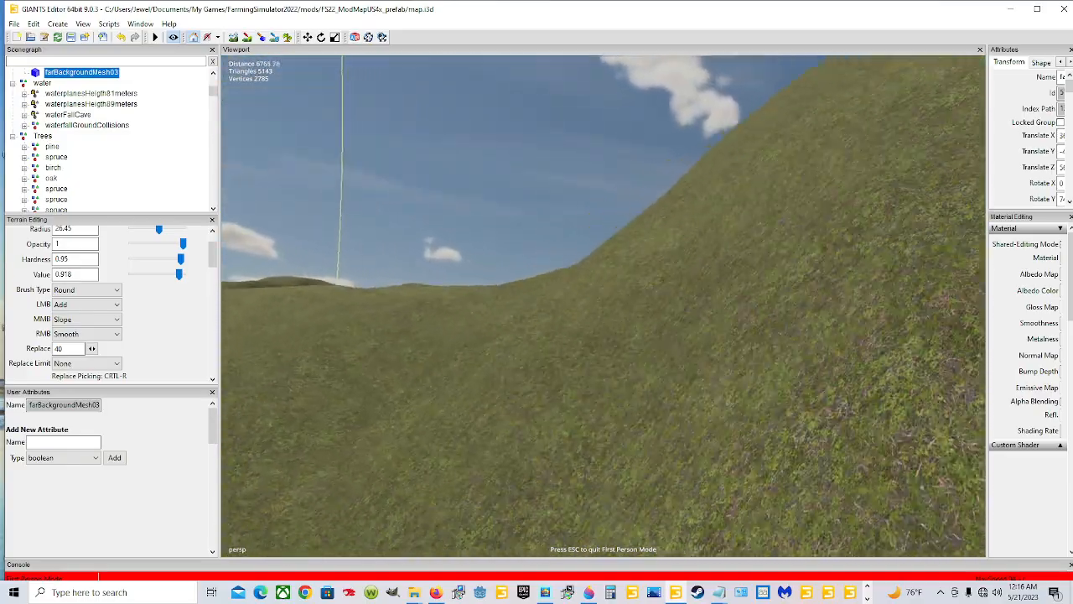
pyautogui.press('w')
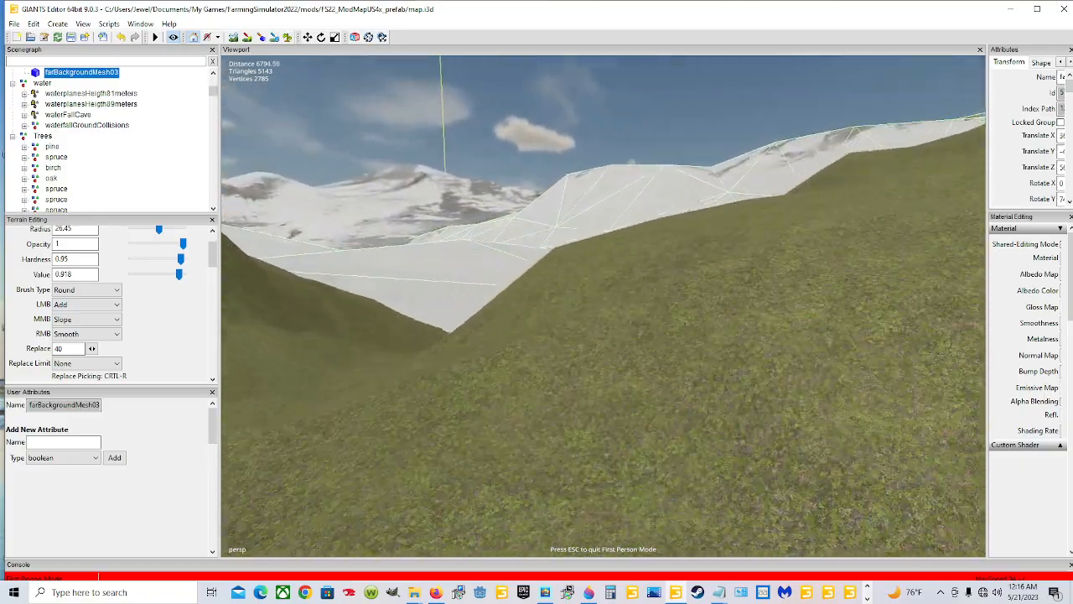
pyautogui.press('w')
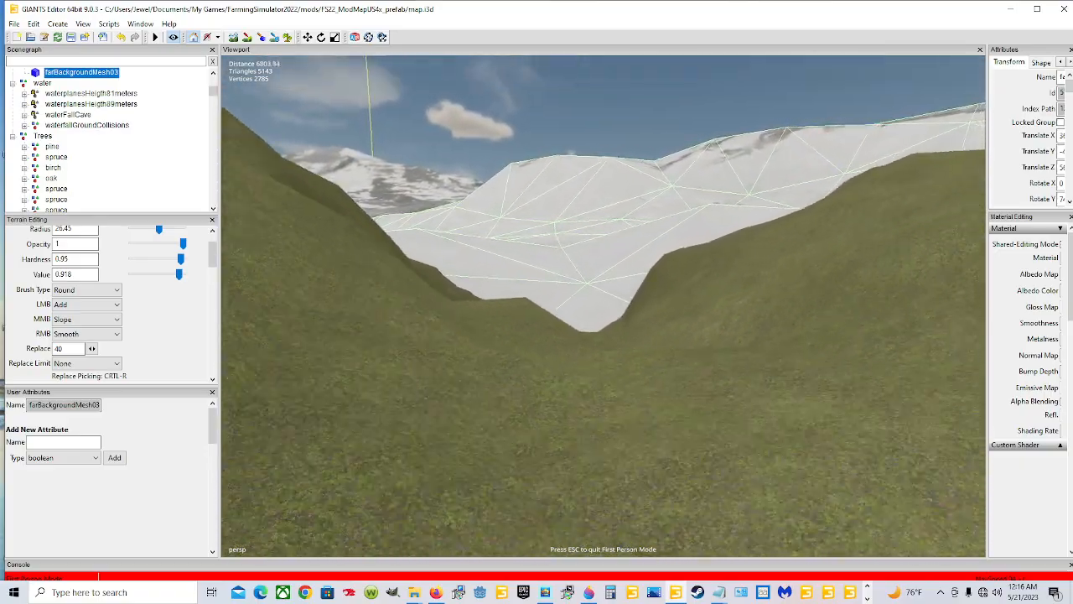
pyautogui.press('Escape')
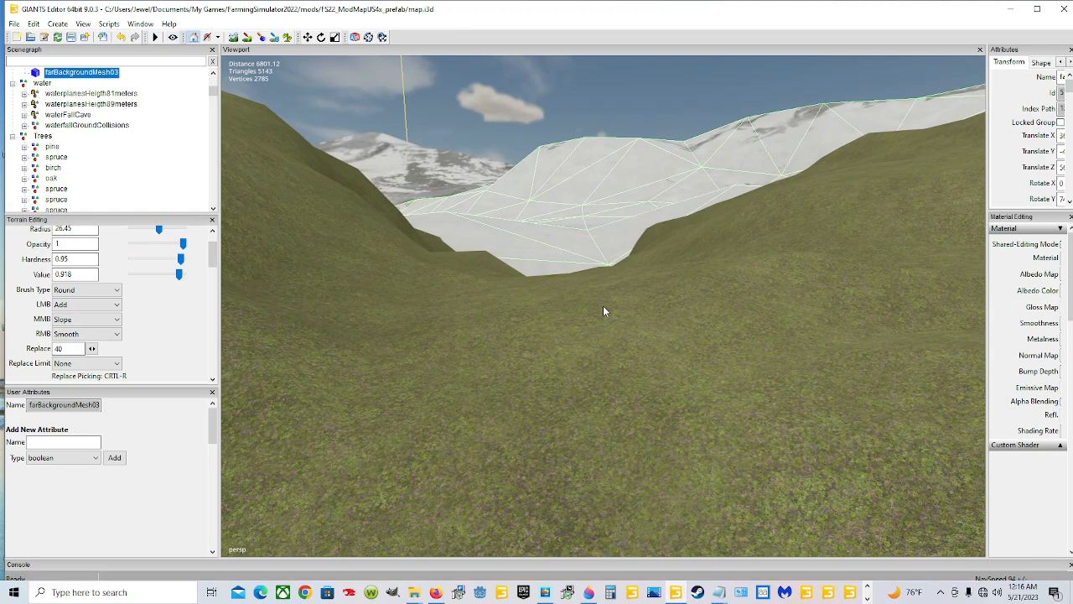
# Step: Raise the ridge crest along the map edge near the spruces with overlapping rugged bumps
pyautogui.moveTo(601, 342); pyautogui.dragTo(713, 382)
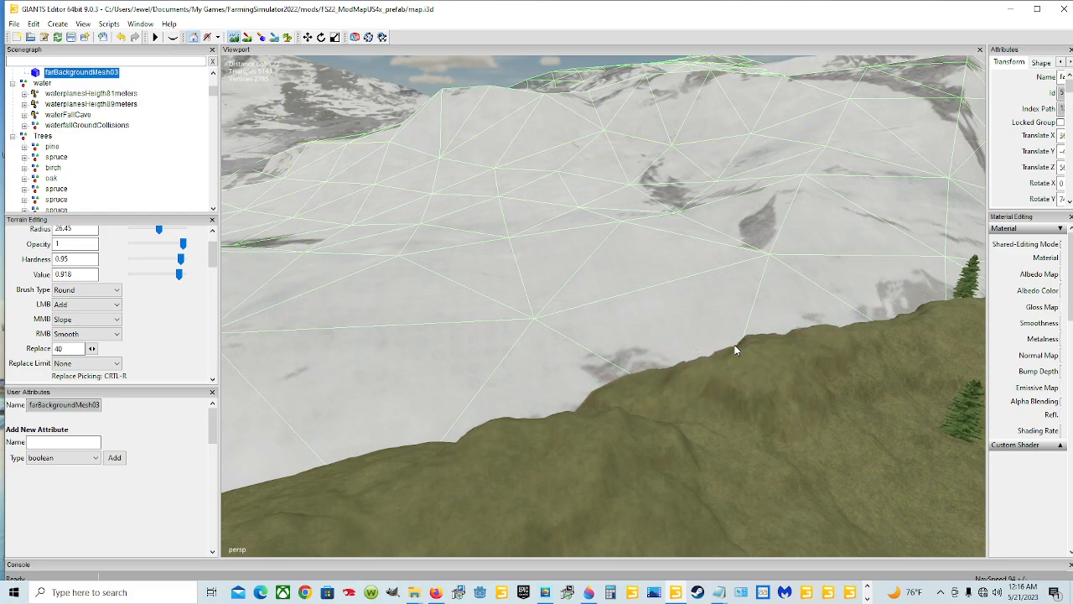
pyautogui.moveTo(714, 361); pyautogui.dragTo(648, 380)
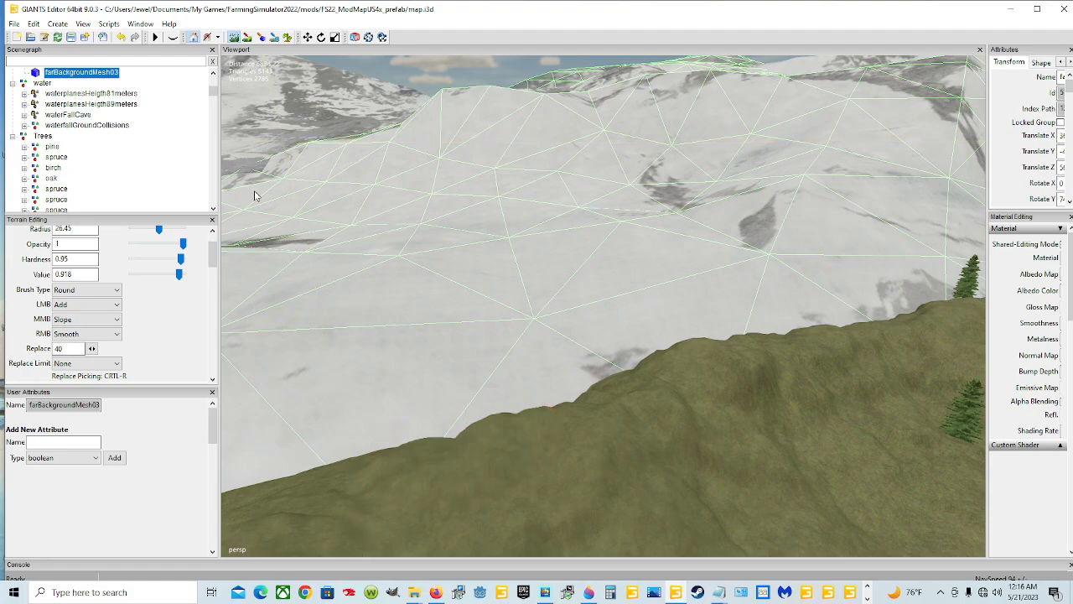
pyautogui.keyDown('alt'); pyautogui.moveTo(310, 134); pyautogui.dragTo(555, 214); pyautogui.keyUp('alt')
pyautogui.scroll(2, 555, 220)
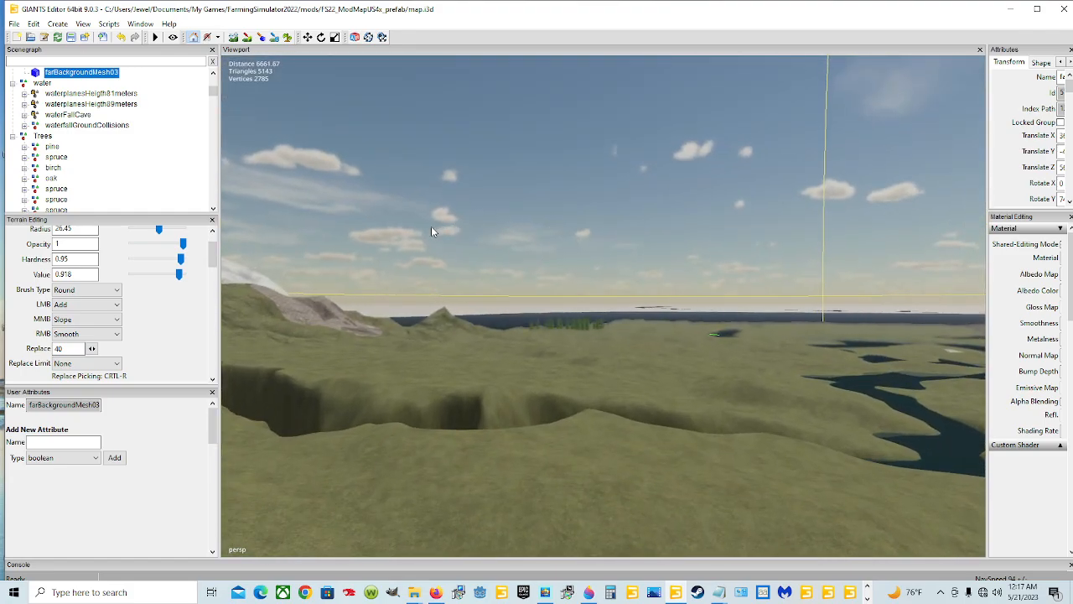
pyautogui.keyDown('alt'); pyautogui.moveTo(431, 231); pyautogui.dragTo(650, 310); pyautogui.keyUp('alt')
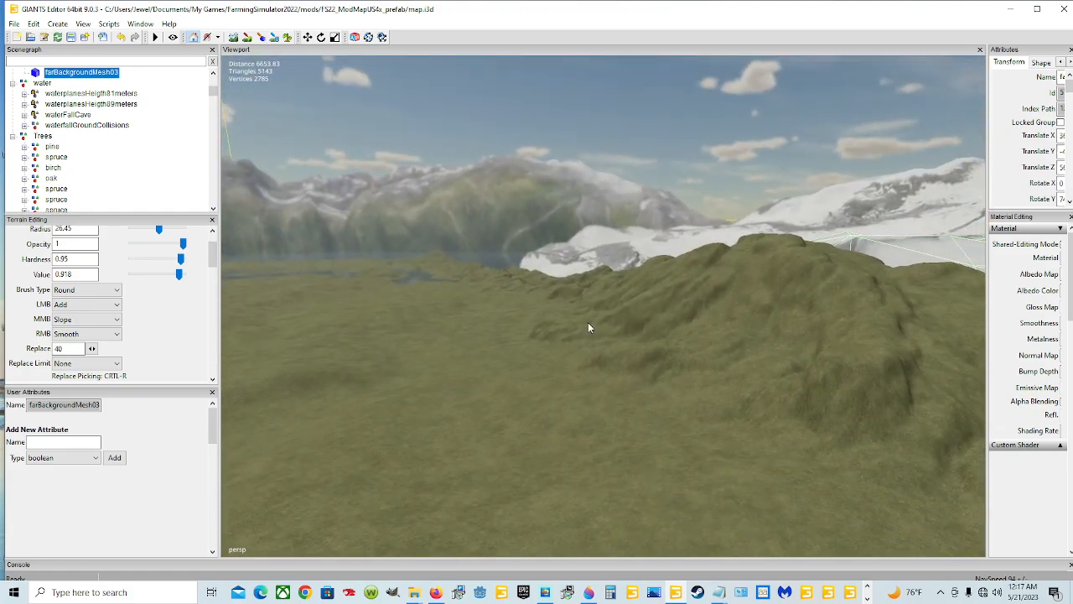
pyautogui.keyDown('alt'); pyautogui.moveTo(633, 383); pyautogui.dragTo(675, 417); pyautogui.keyUp('alt')
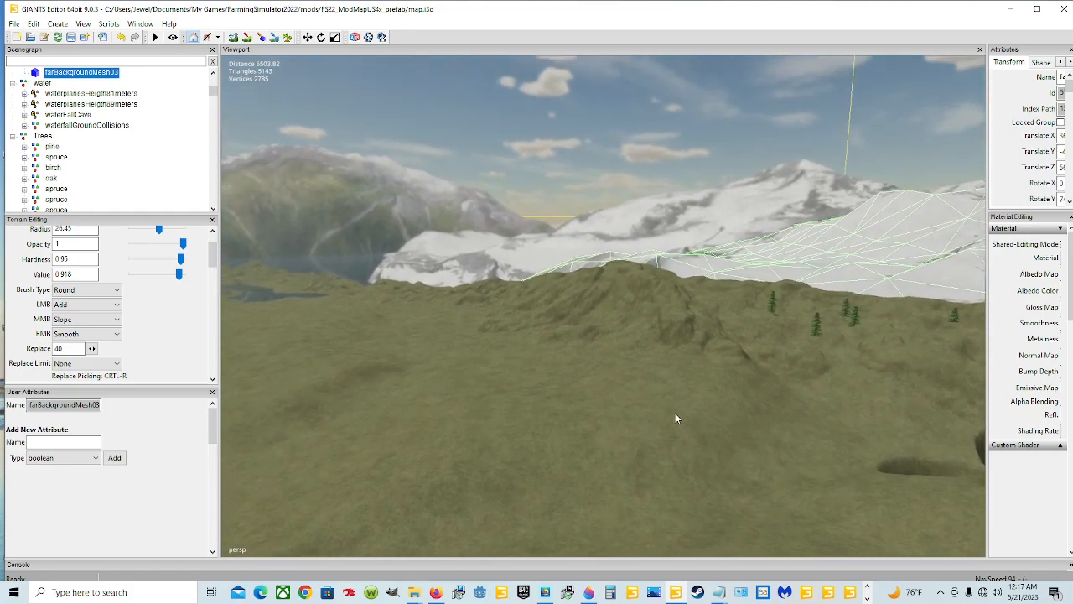